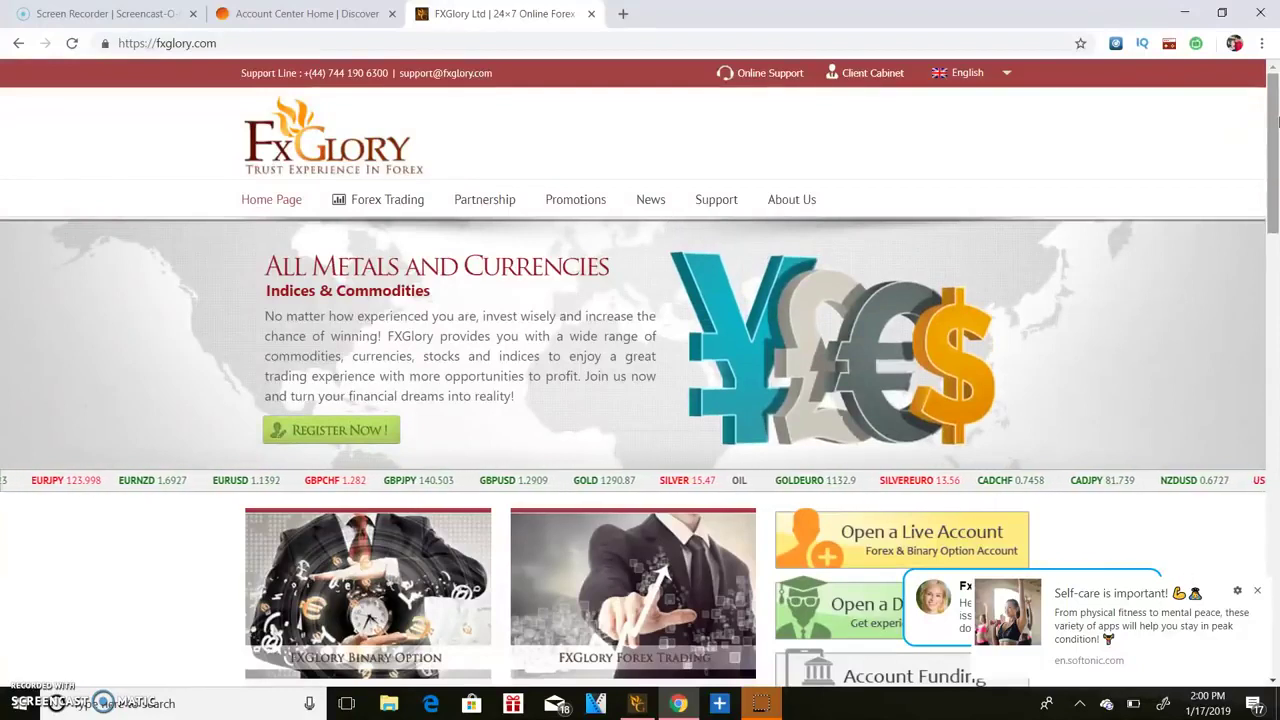
# Scroll the FXGlory page to the Download MetaTrader 4 section, then switch to the MetaTrader 4 terminal.
pyautogui.moveTo(1276, 120); pyautogui.dragTo(1275, 63)
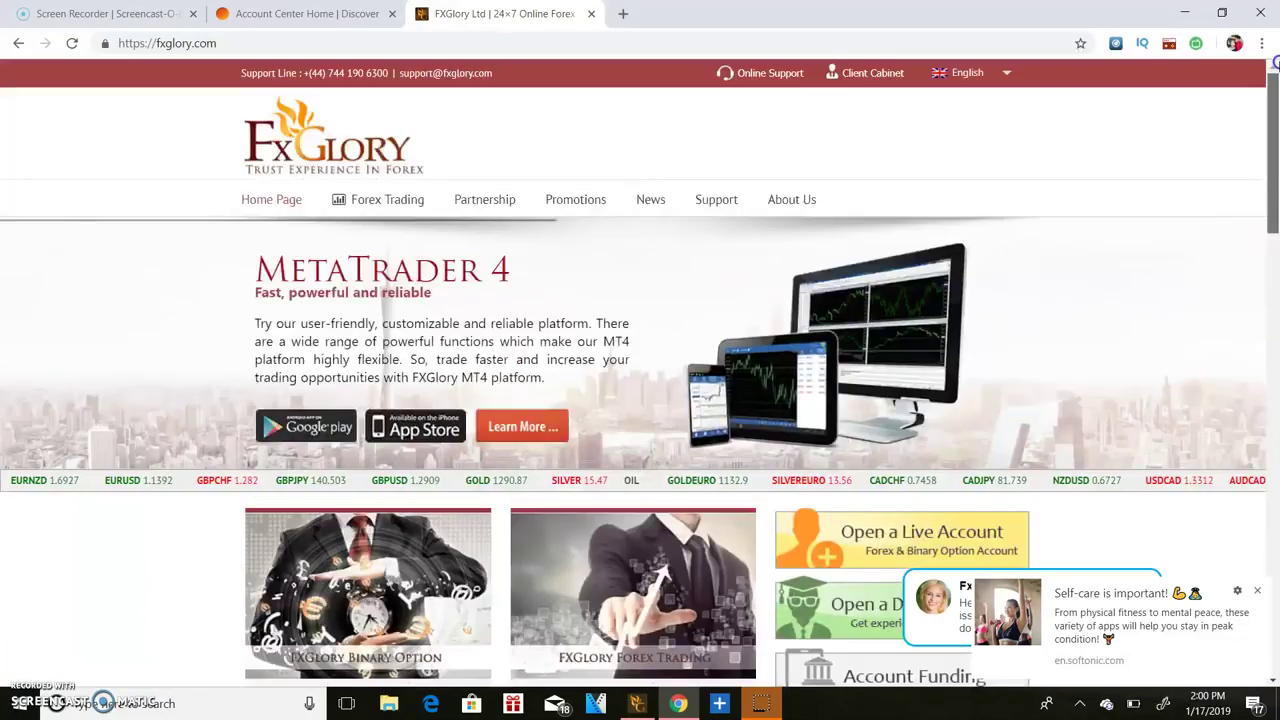
pyautogui.click(1262, 43)
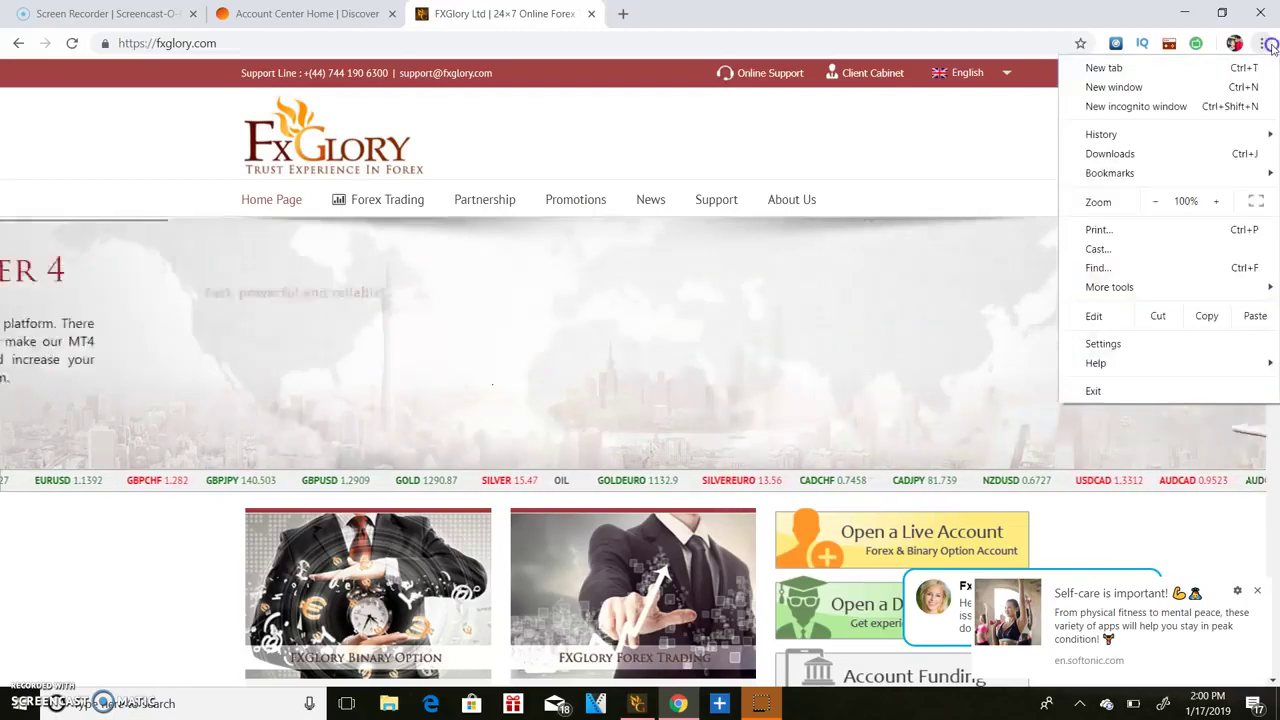
pyautogui.click(1034, 157)
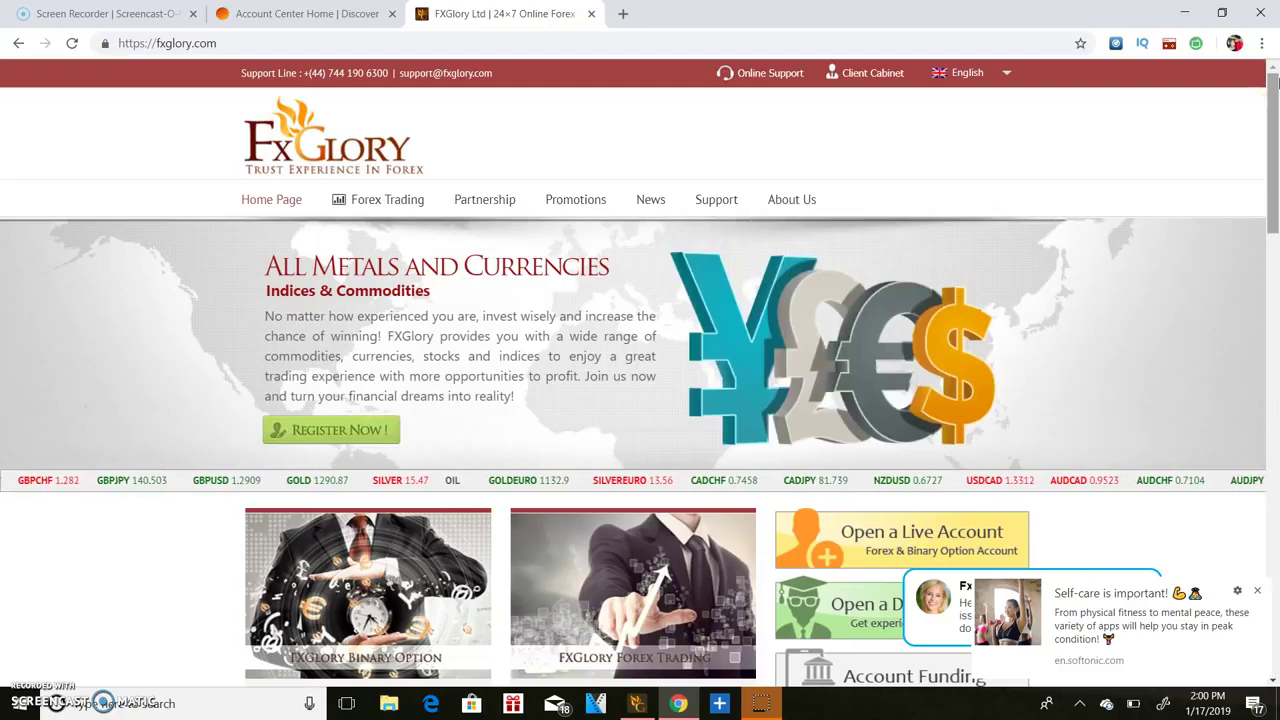
pyautogui.moveTo(1275, 82); pyautogui.dragTo(1275, 165)
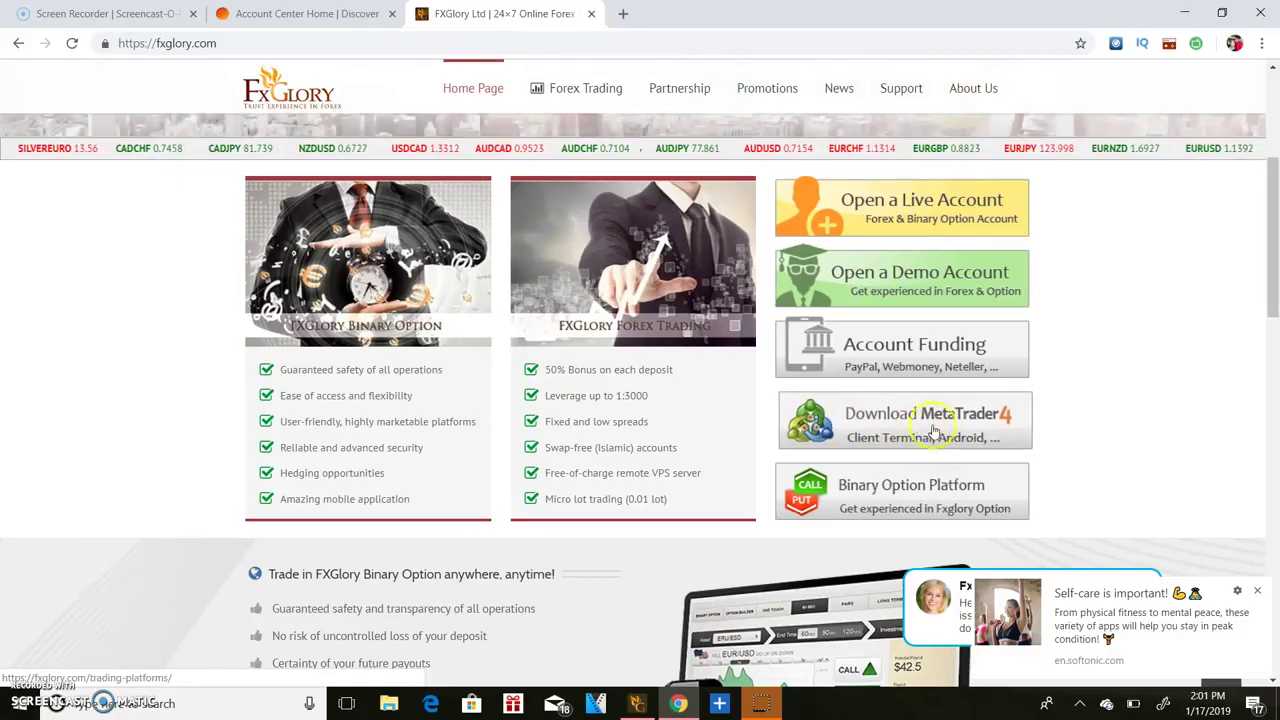
pyautogui.click(638, 701)
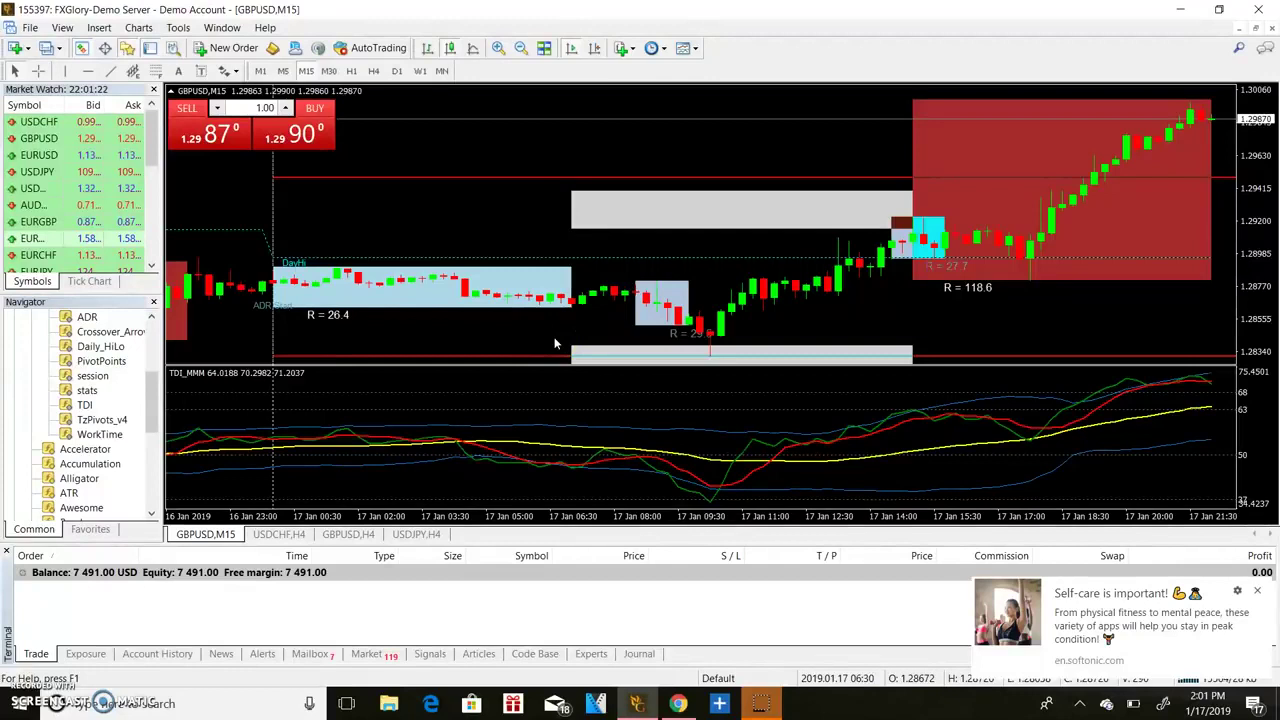
# Close the self-care notification, tile the four charts, and maximize the USDJPY,H4 chart.
pyautogui.click(1258, 592)
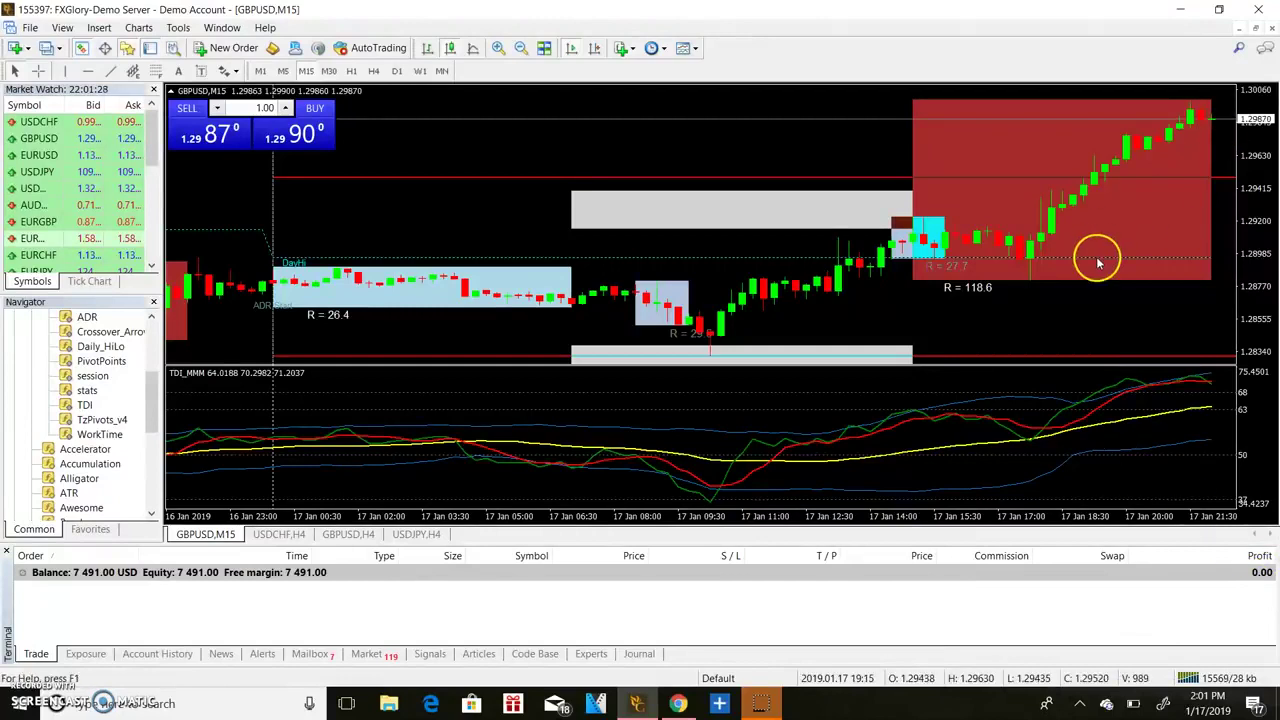
pyautogui.moveTo(1097, 262)
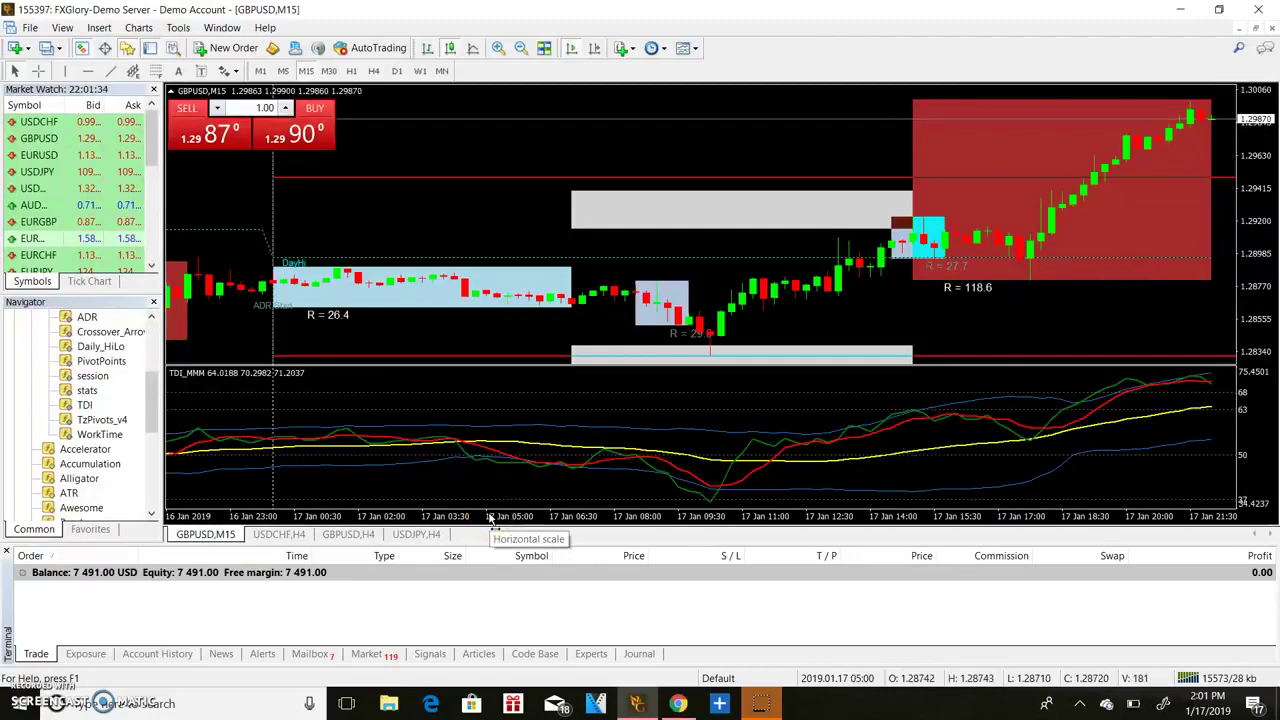
pyautogui.click(543, 48)
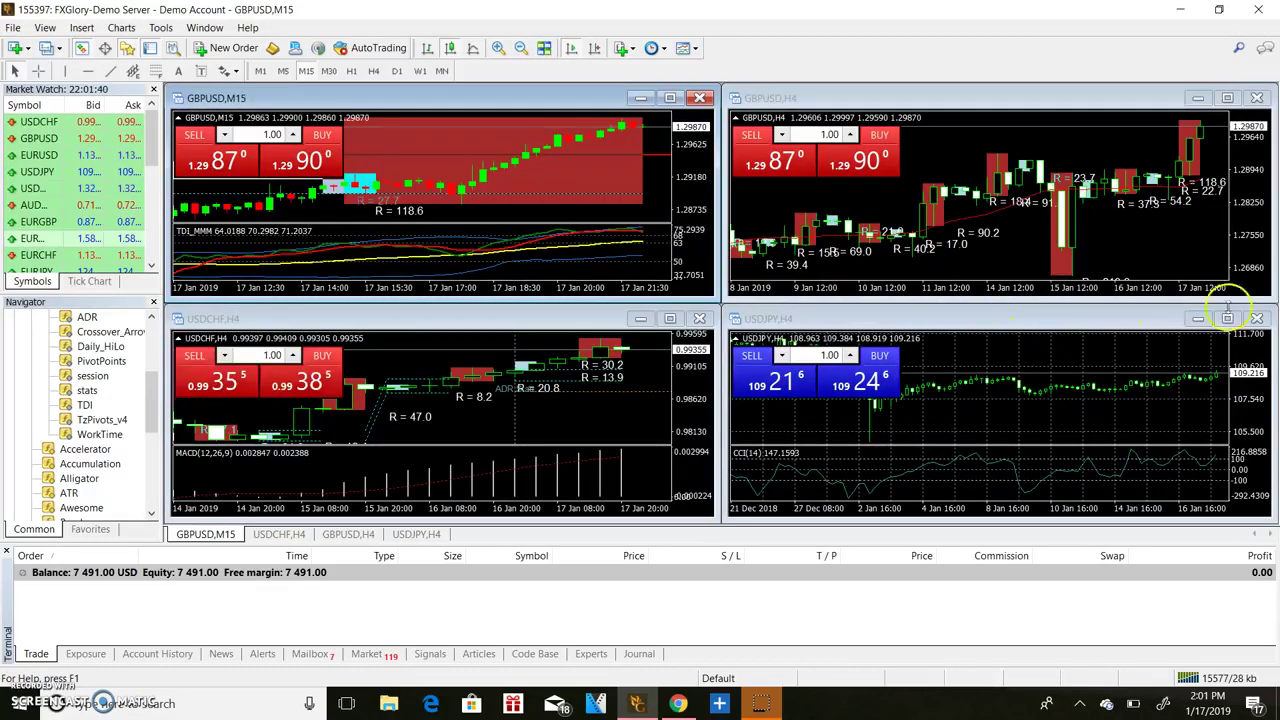
pyautogui.click(1228, 320)
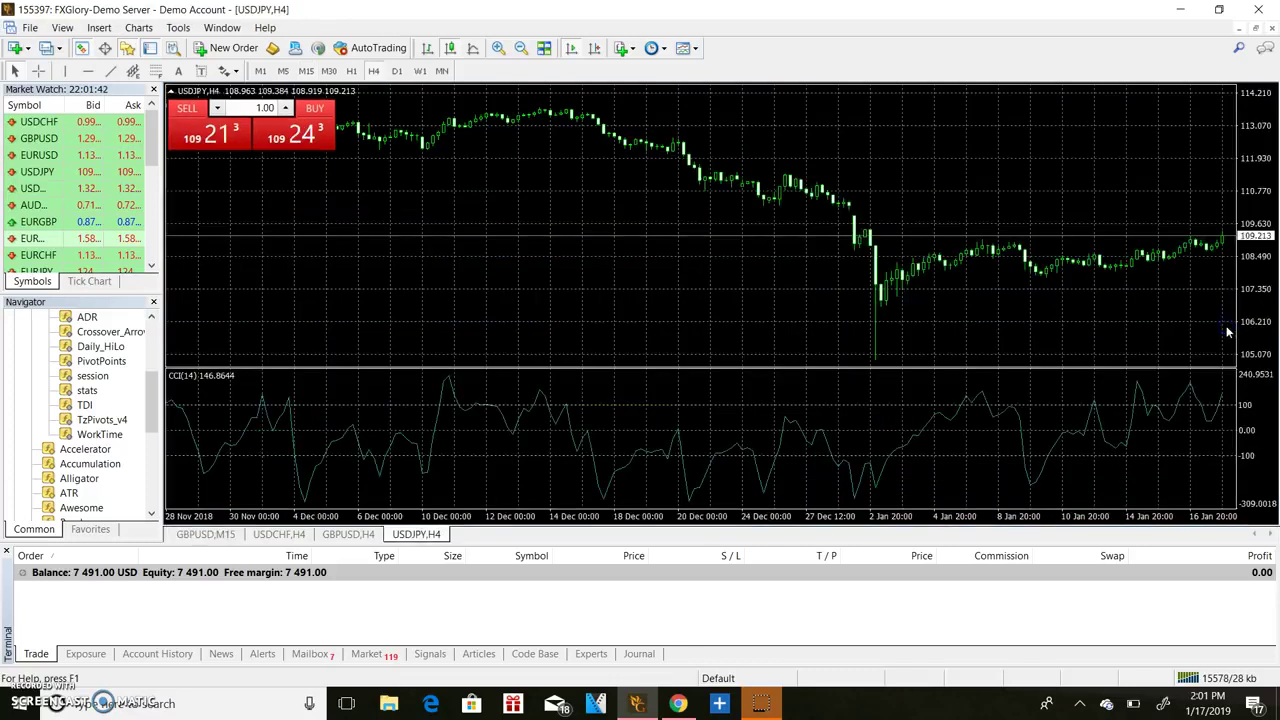
# Turn off the USDJPY H4 chart's grid lines and bring up its context menu again for Properties.
pyautogui.rightClick(357, 188)
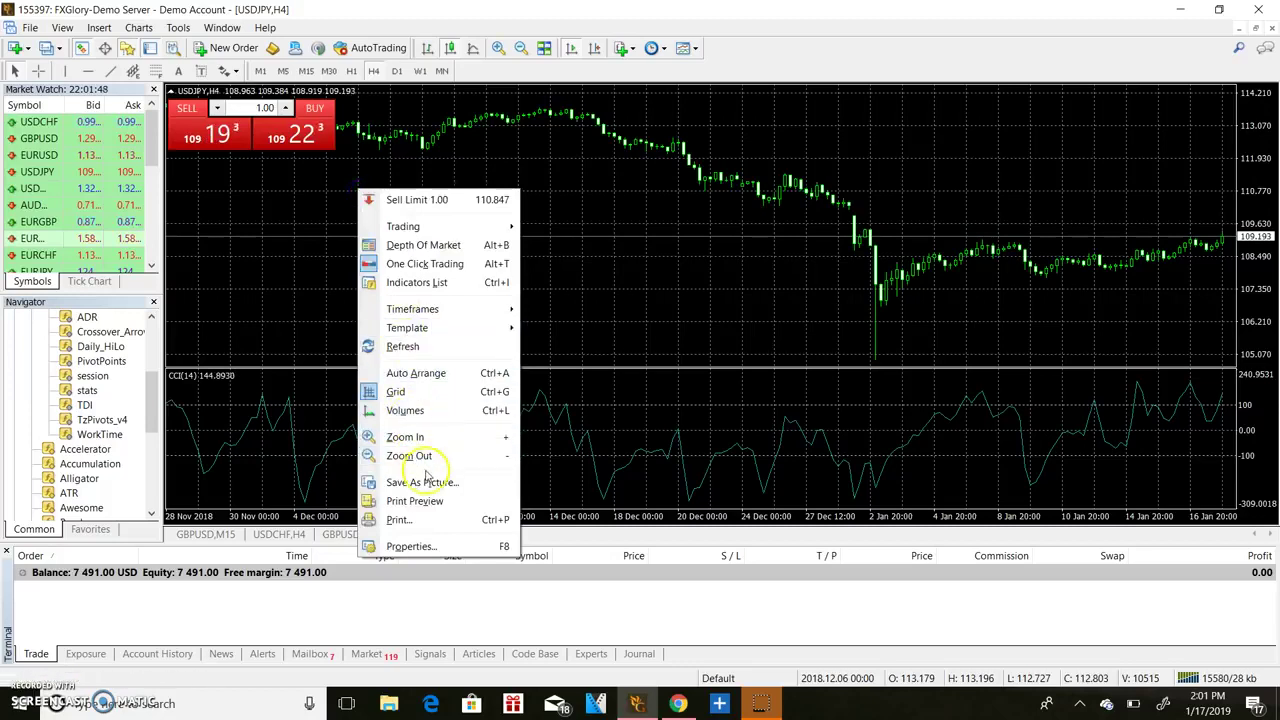
pyautogui.click(455, 546)
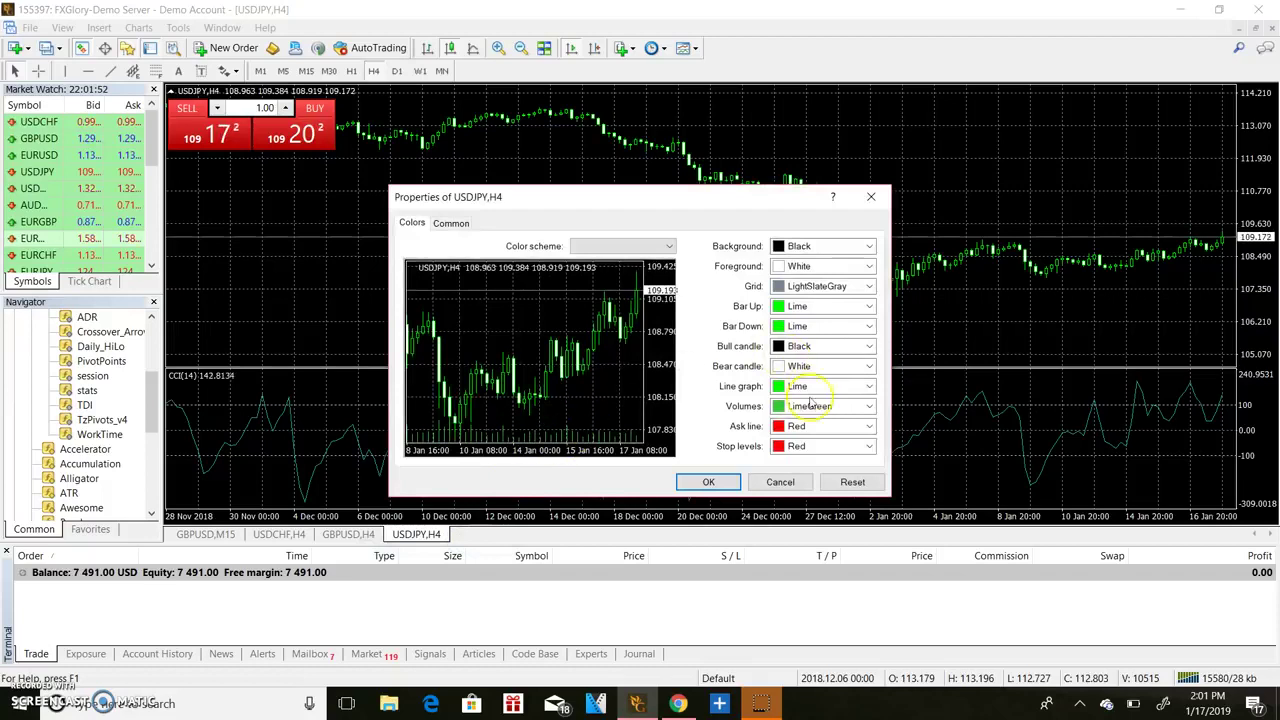
pyautogui.click(870, 196)
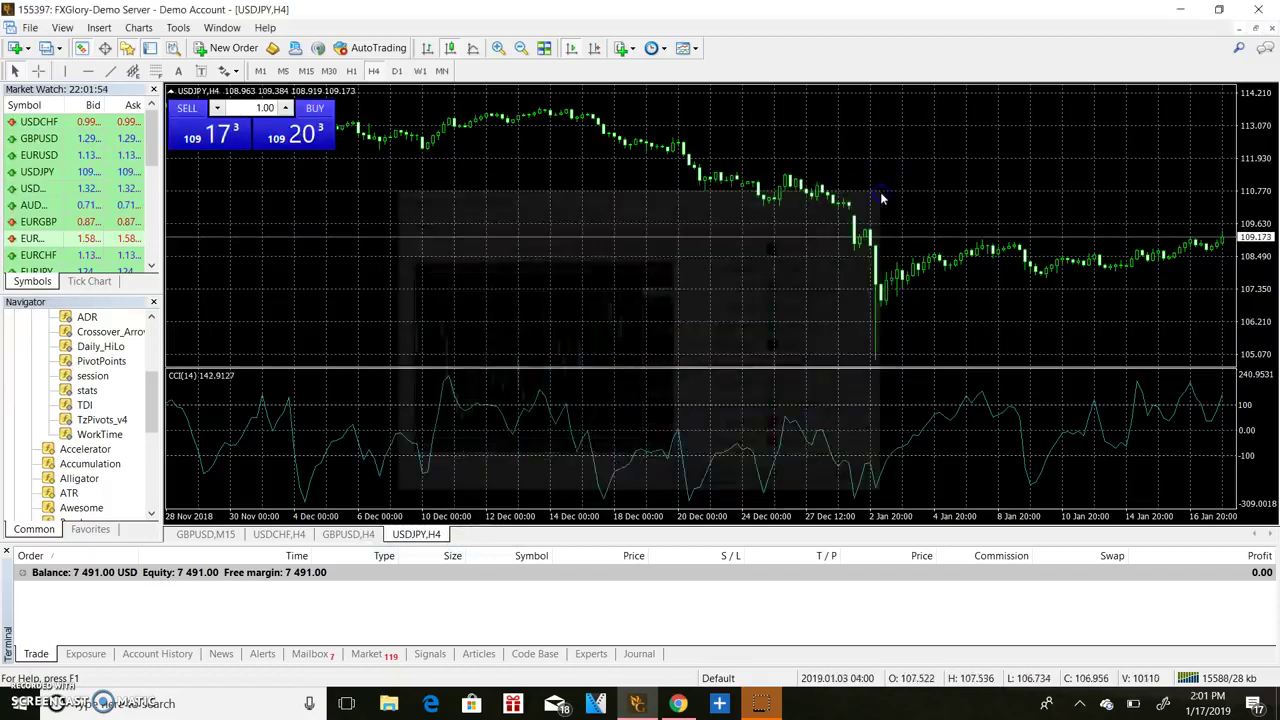
pyautogui.rightClick(803, 161)
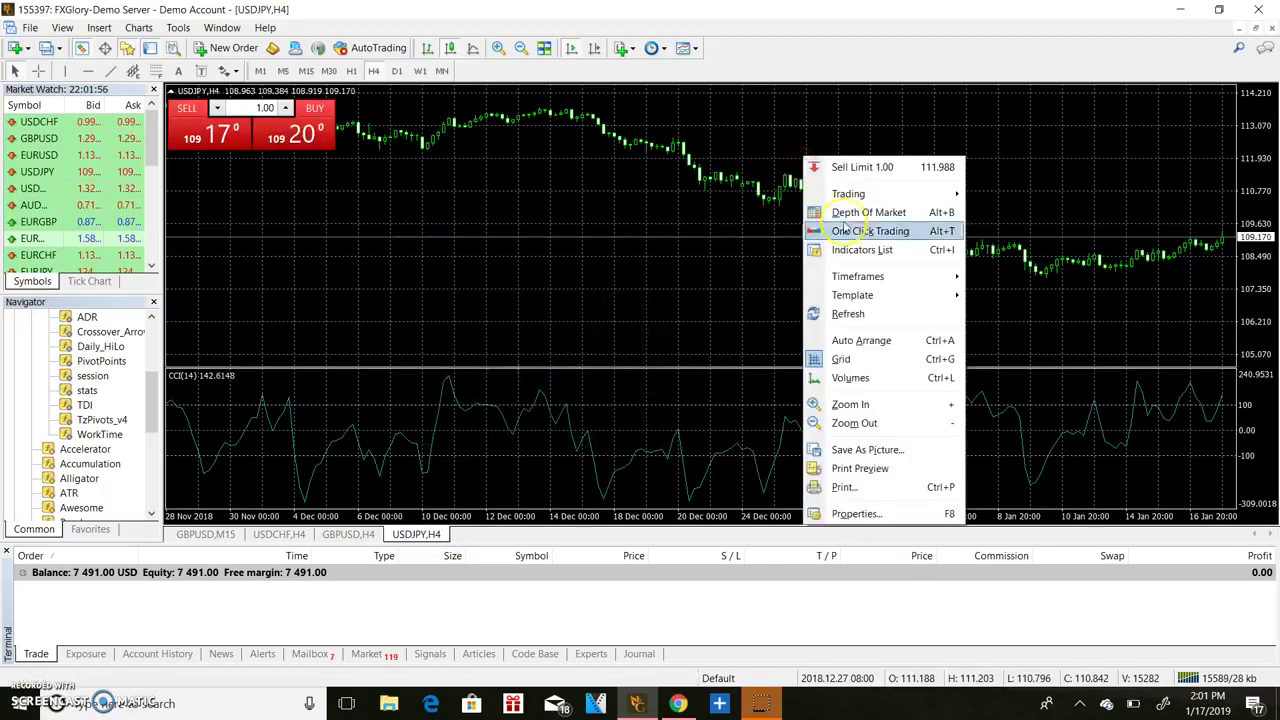
pyautogui.click(895, 365)
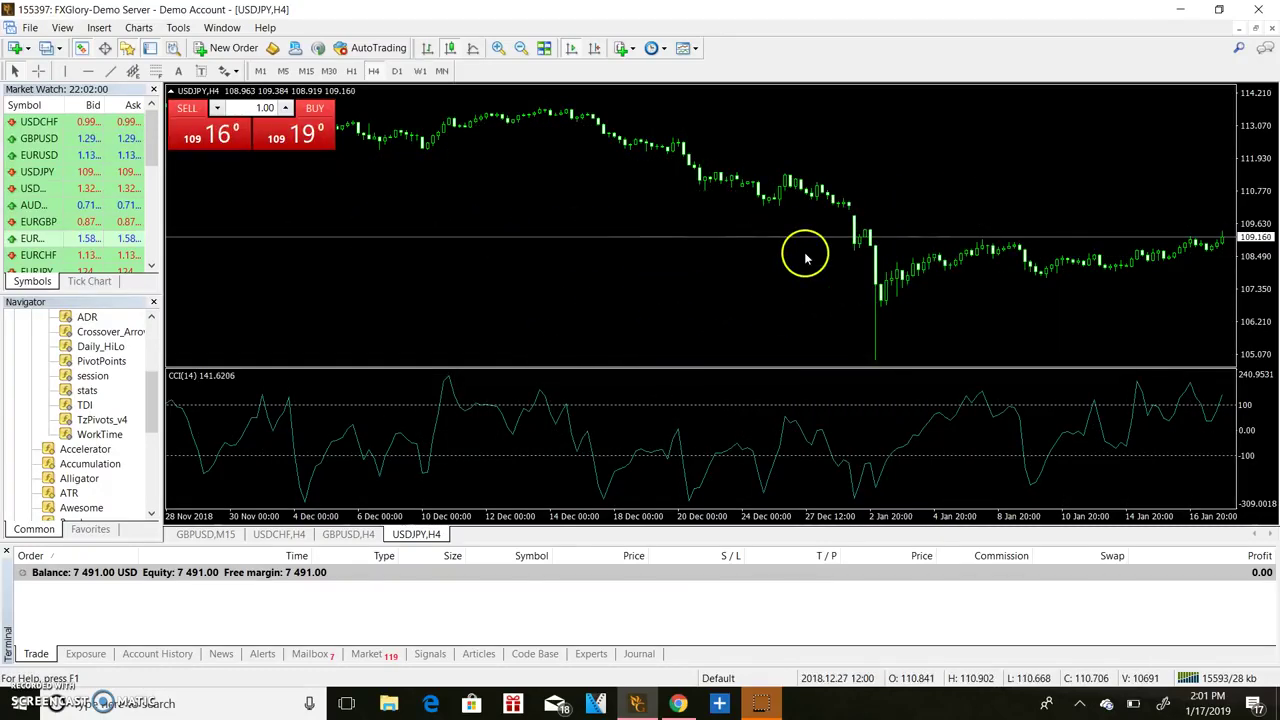
pyautogui.rightClick(633, 190)
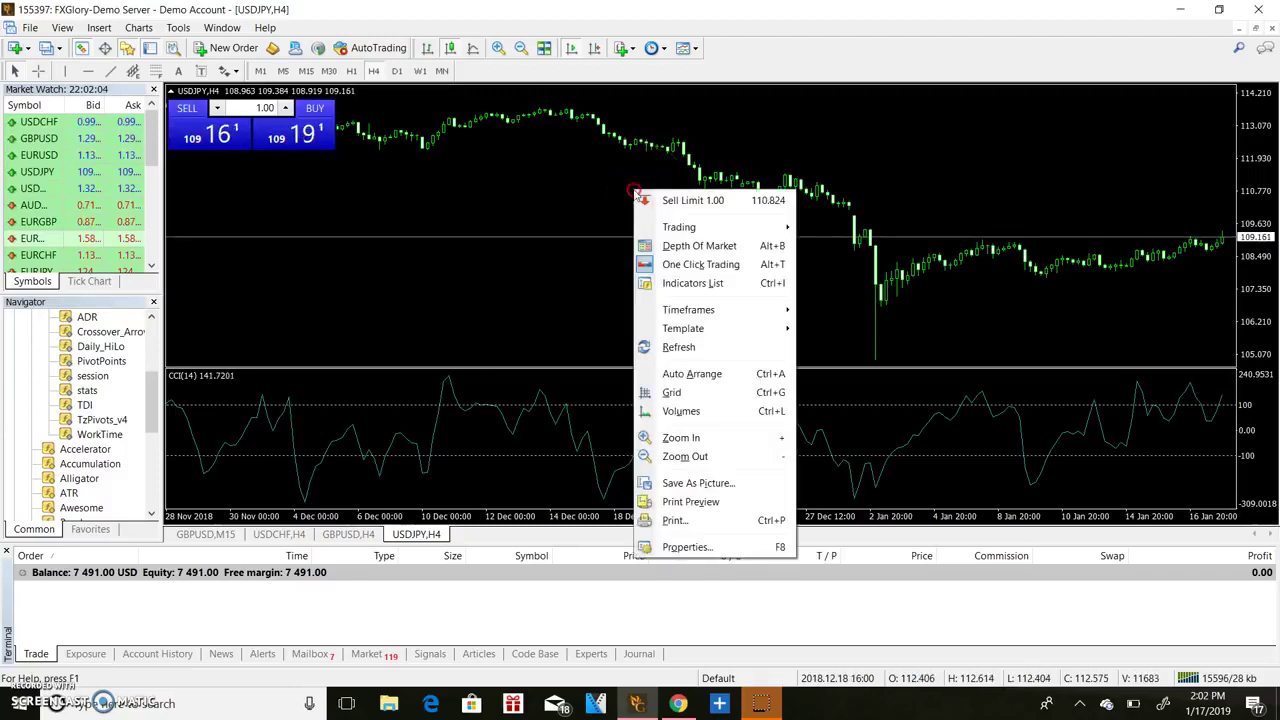
# In the chart's Colors properties, set Bull candle to LawnGreen and Bear candle to Red, then confirm.
pyautogui.click(755, 548)
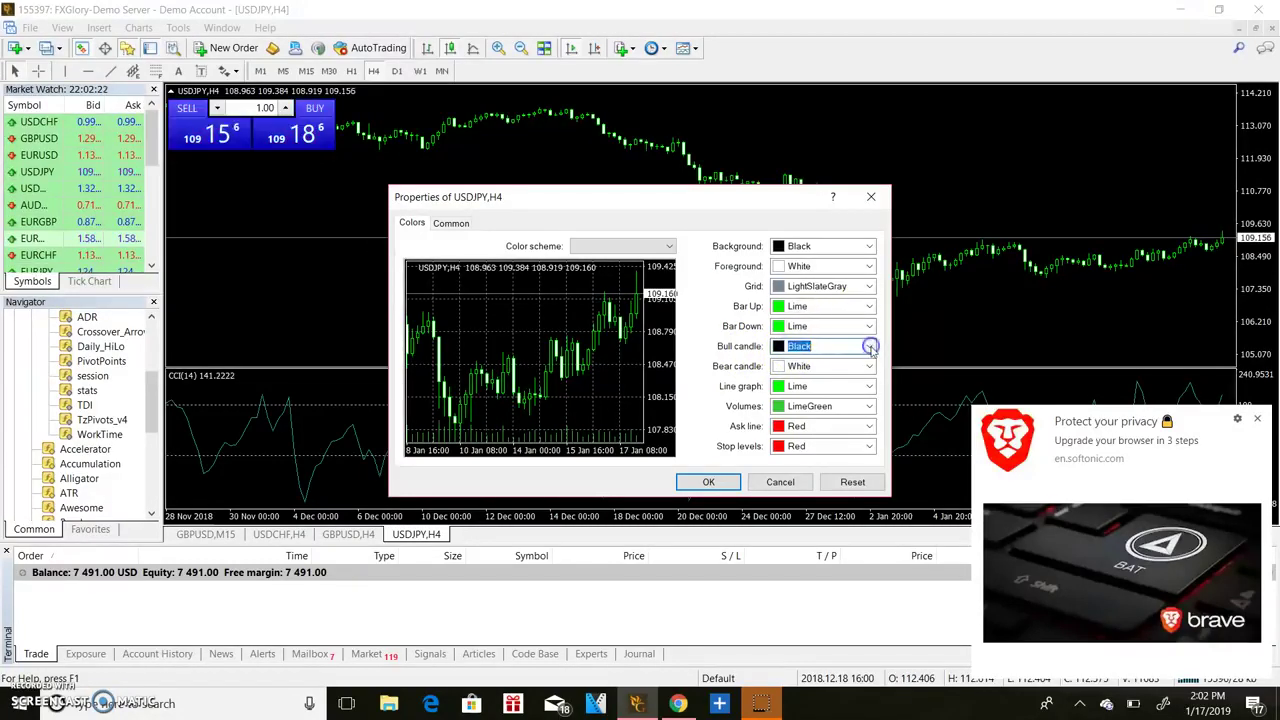
pyautogui.click(870, 346)
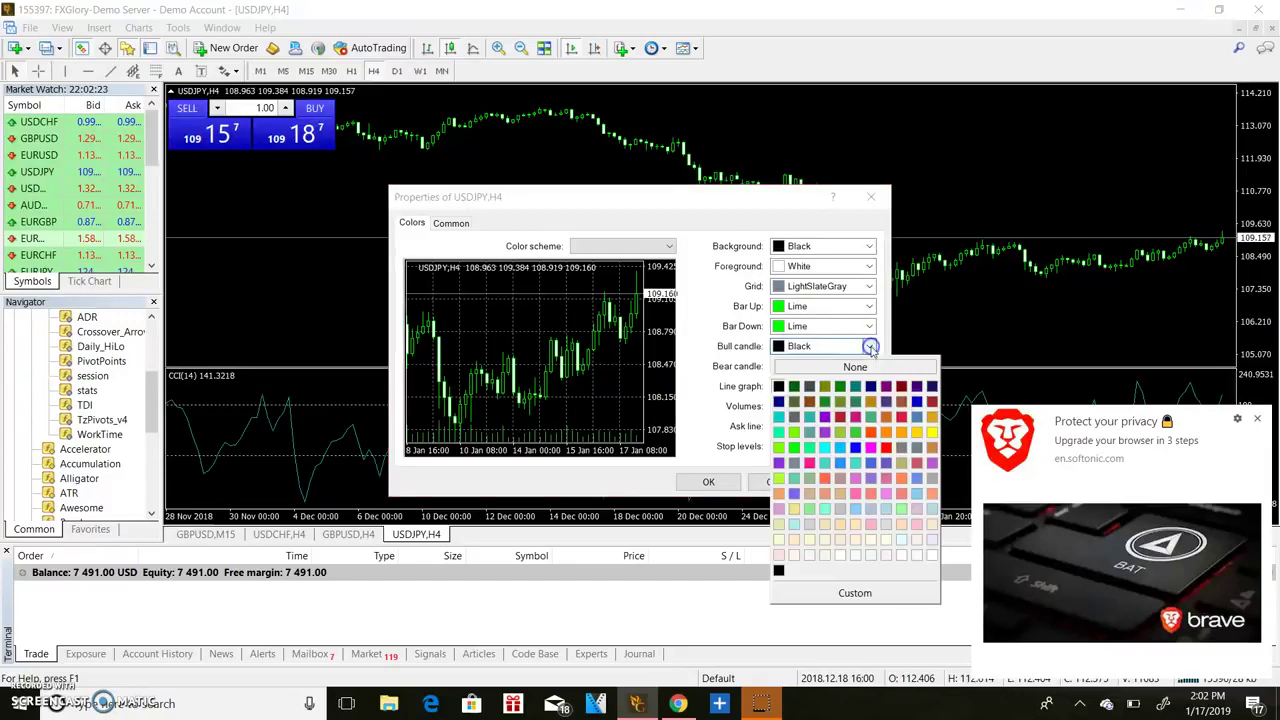
pyautogui.click(794, 433)
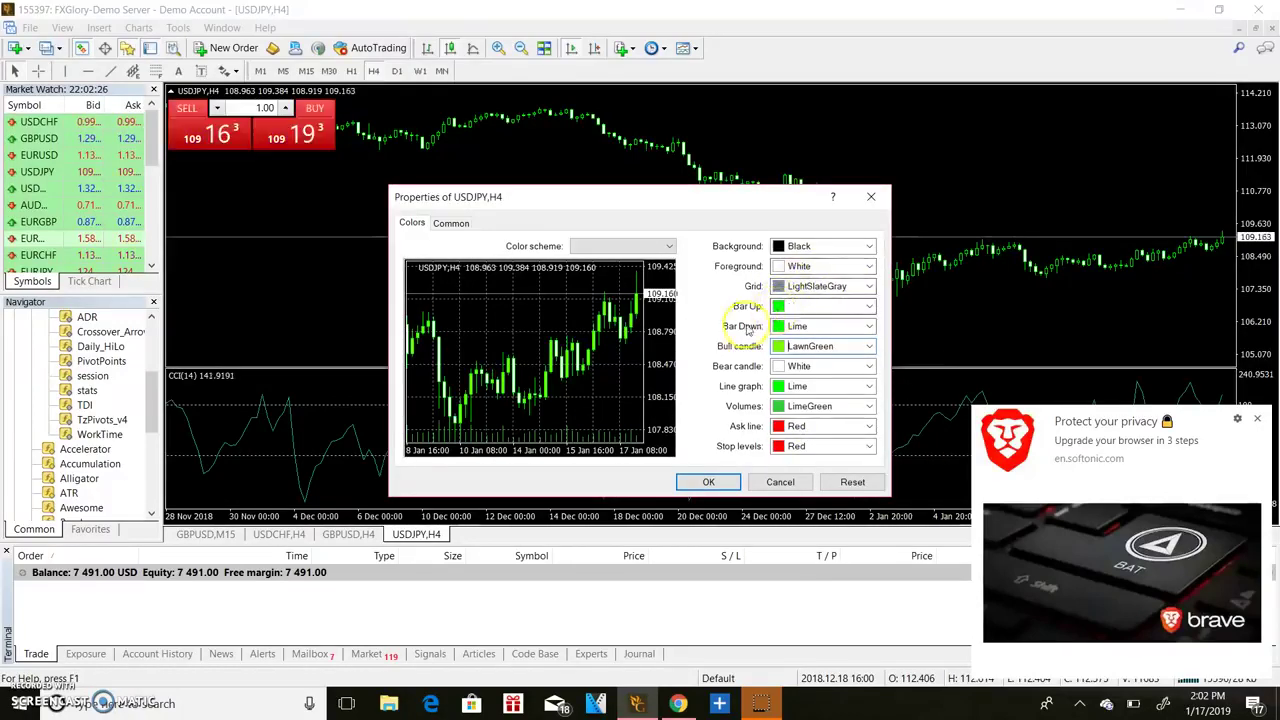
pyautogui.click(800, 366)
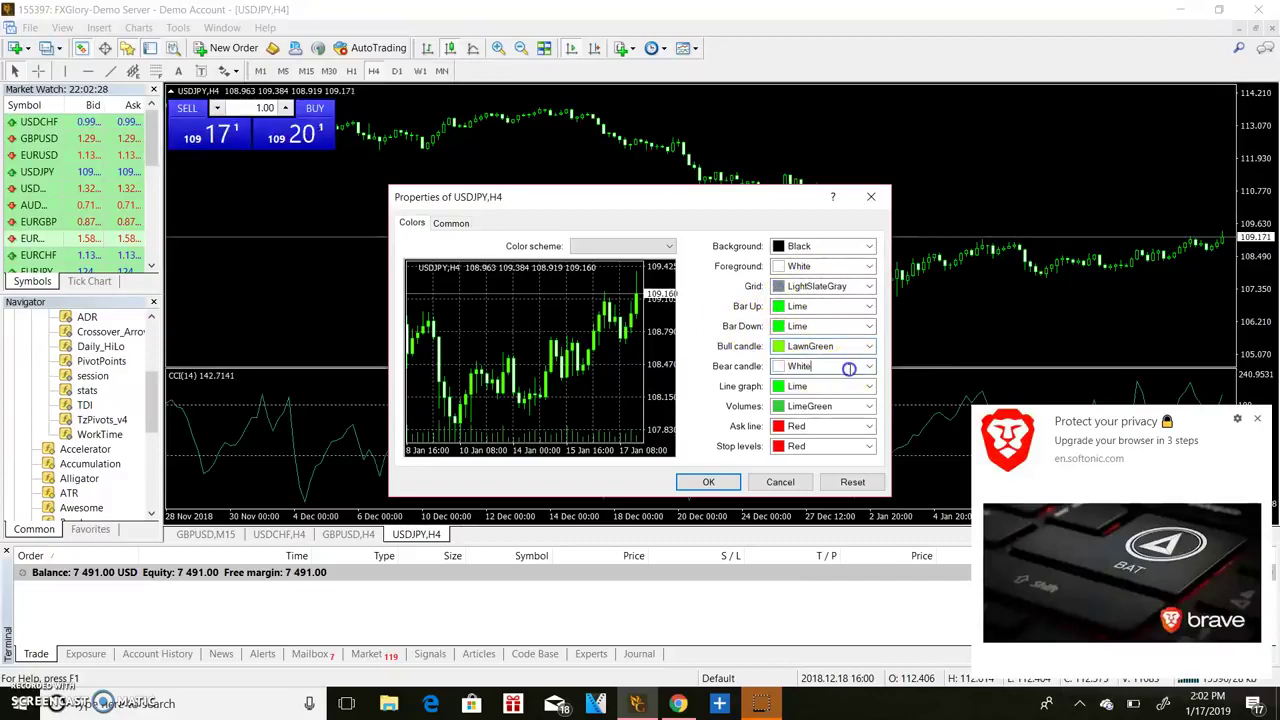
pyautogui.click(866, 367)
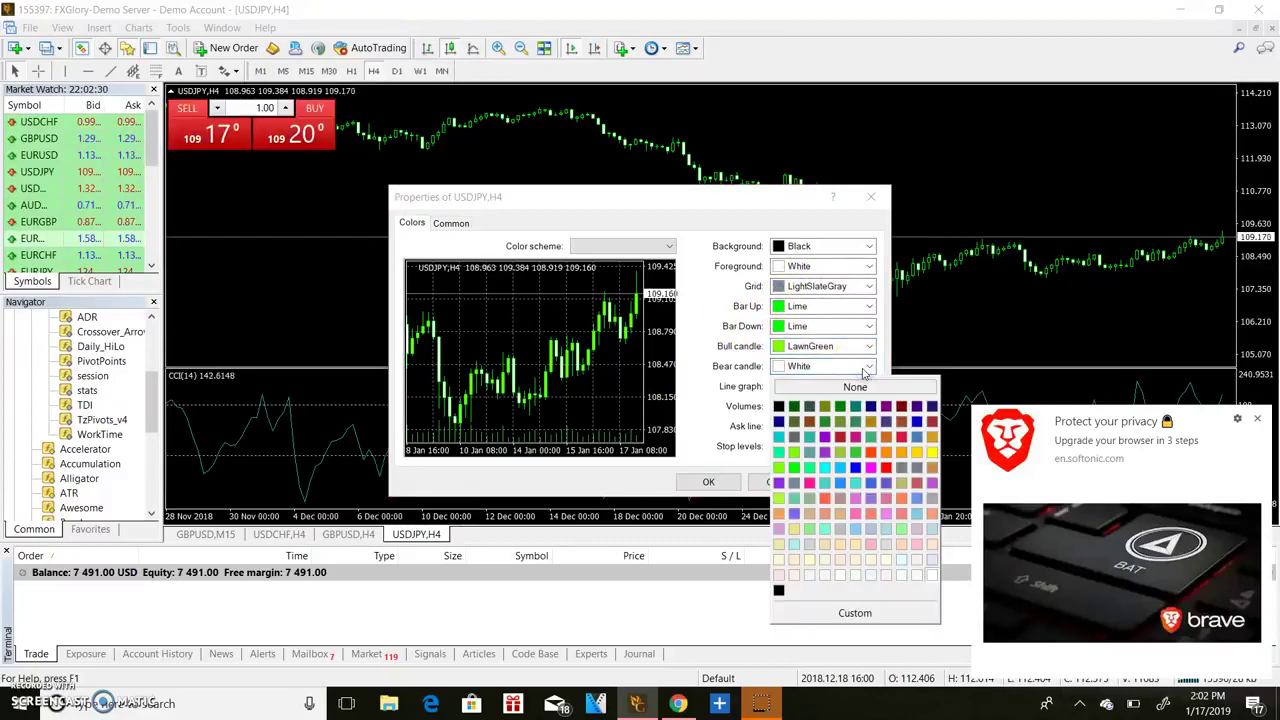
pyautogui.click(884, 466)
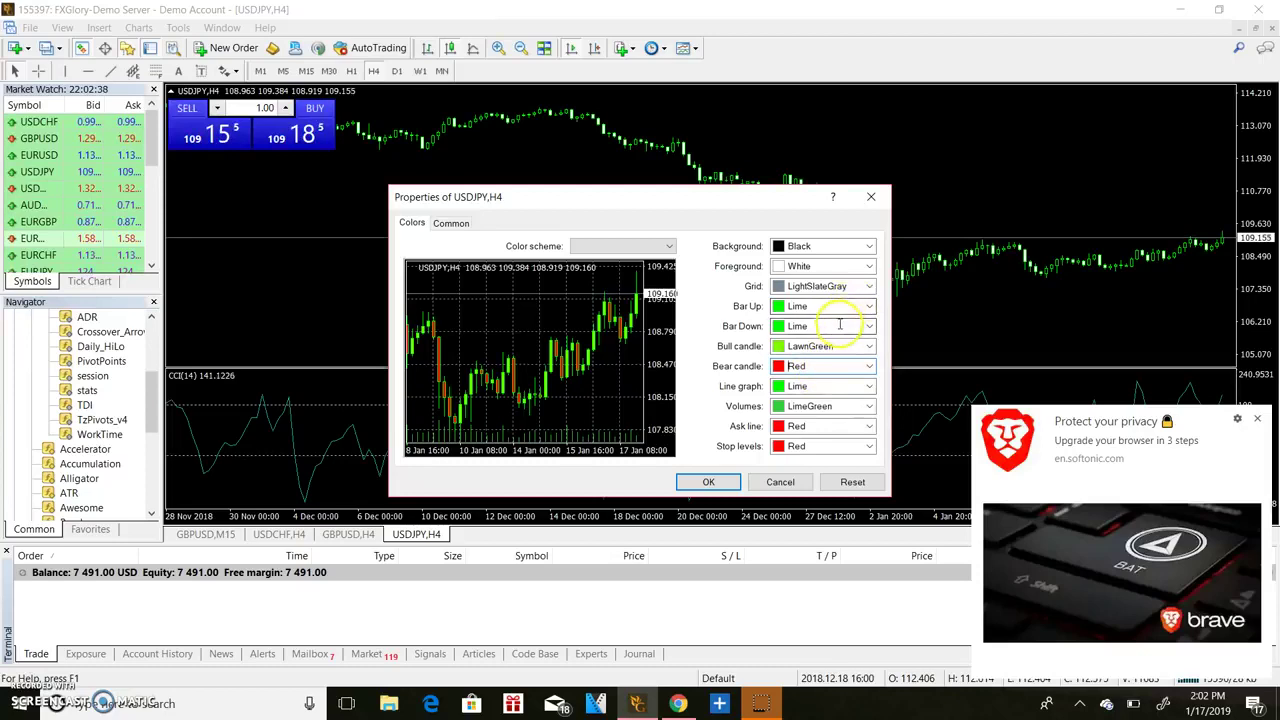
pyautogui.click(710, 482)
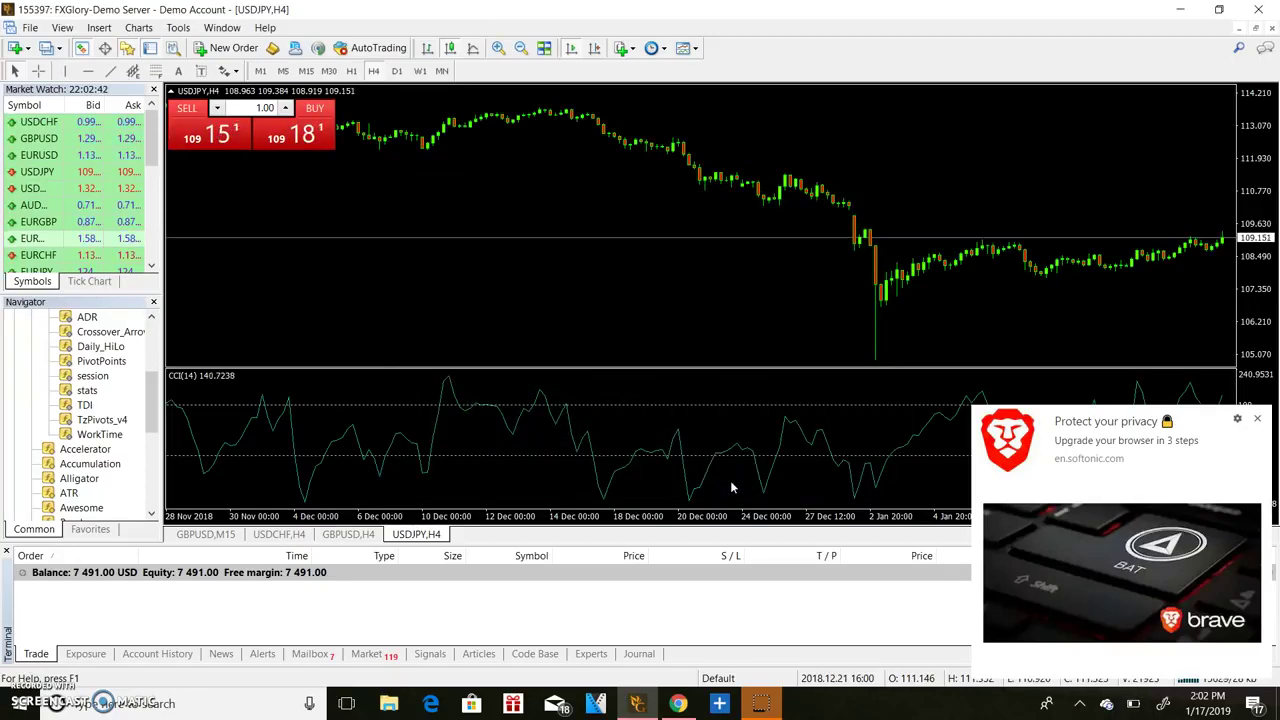
pyautogui.click(503, 49)
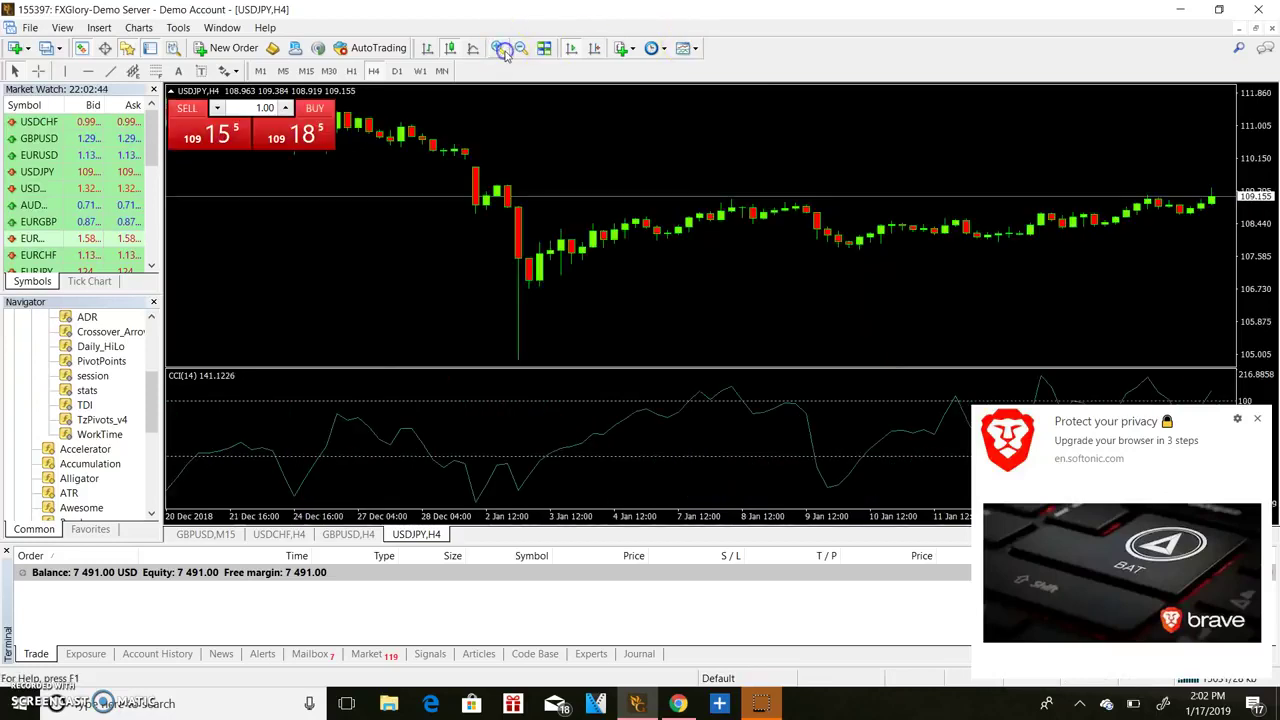
pyautogui.click(503, 50)
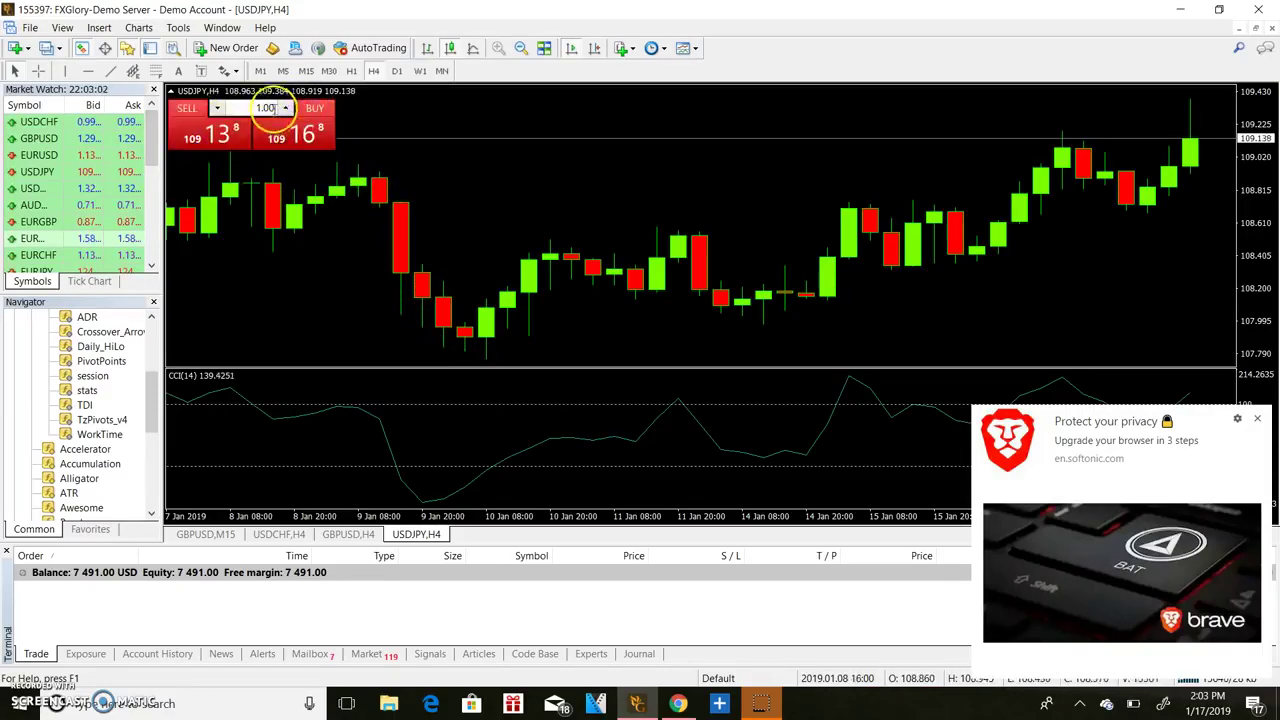
pyautogui.rightClick(376, 126)
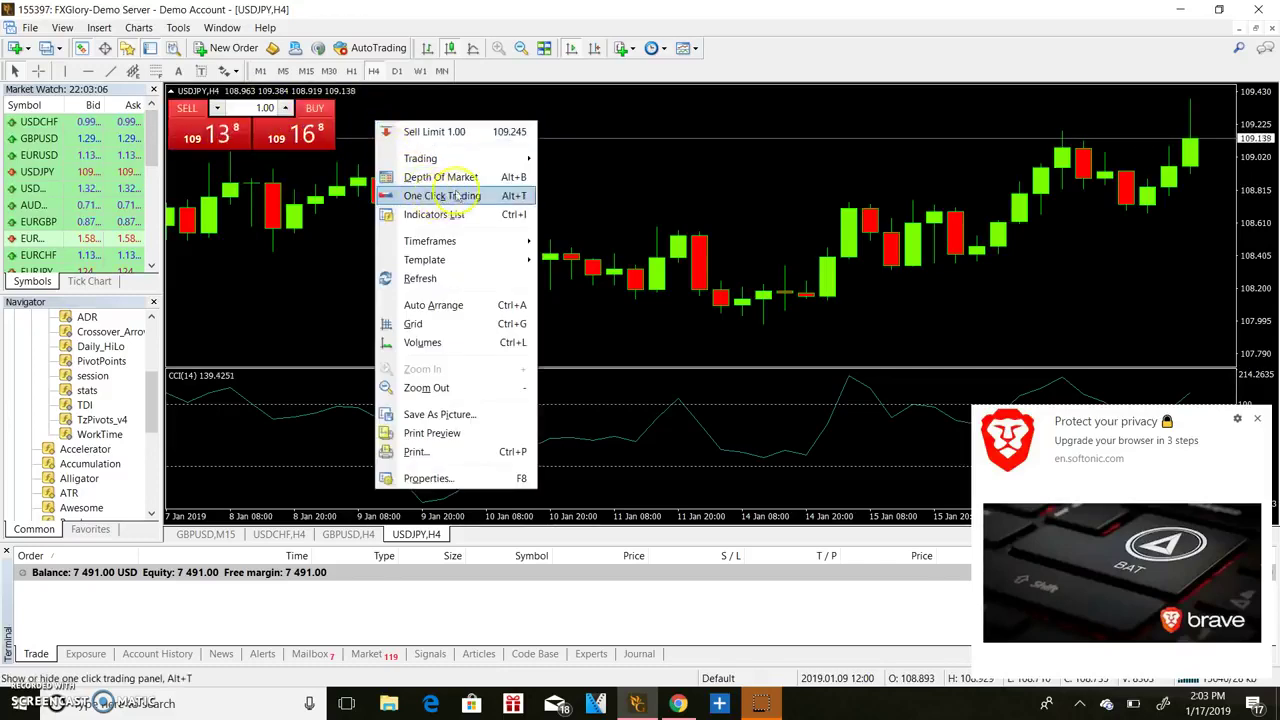
pyautogui.click(279, 245)
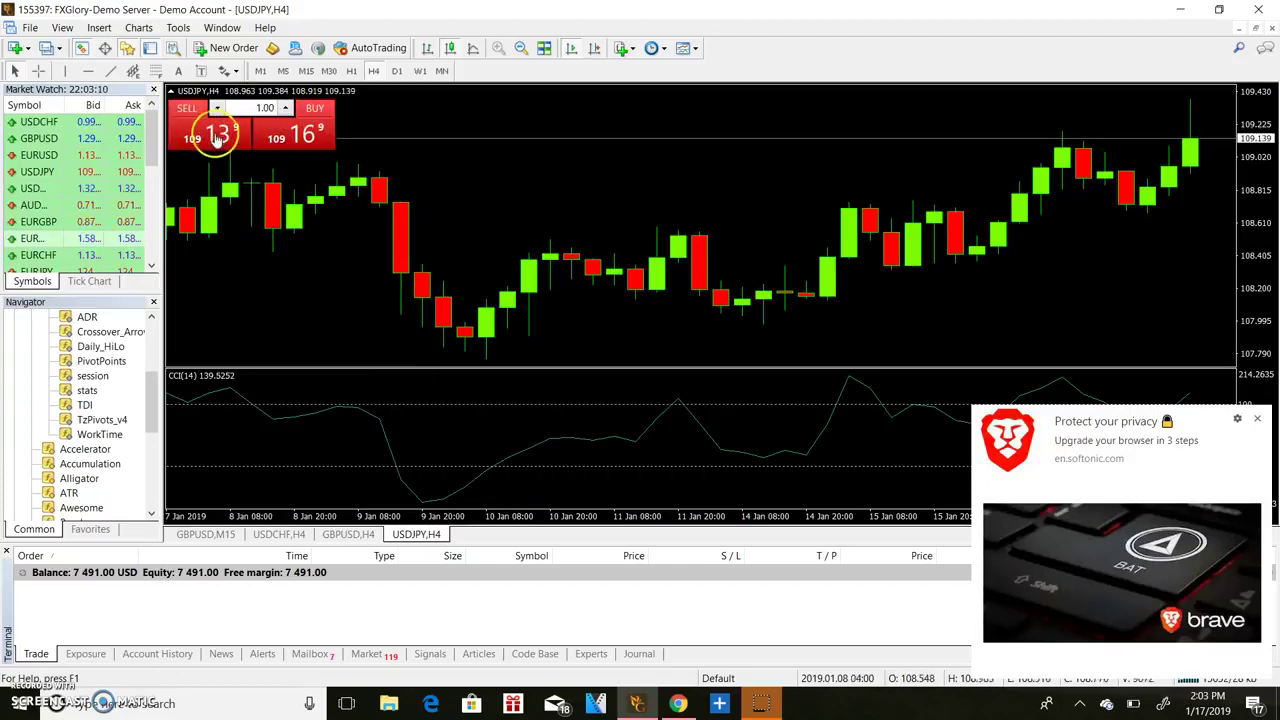
pyautogui.click(1258, 416)
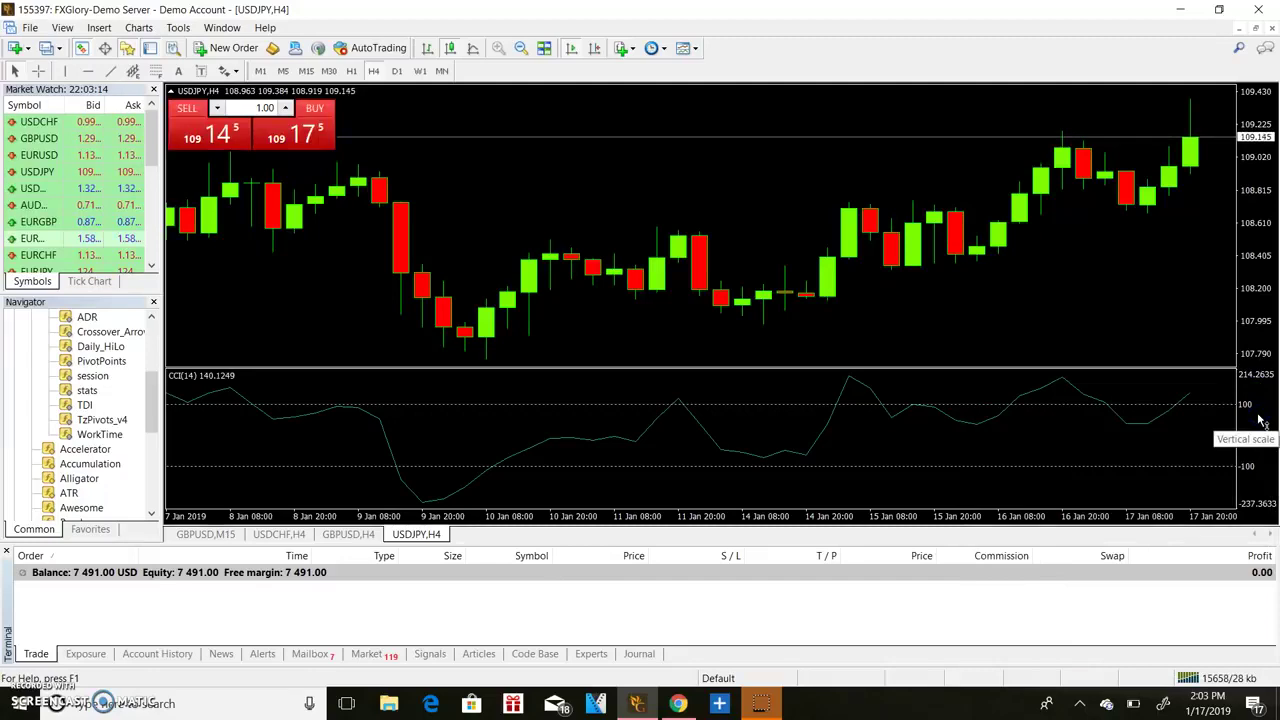
pyautogui.click(673, 272)
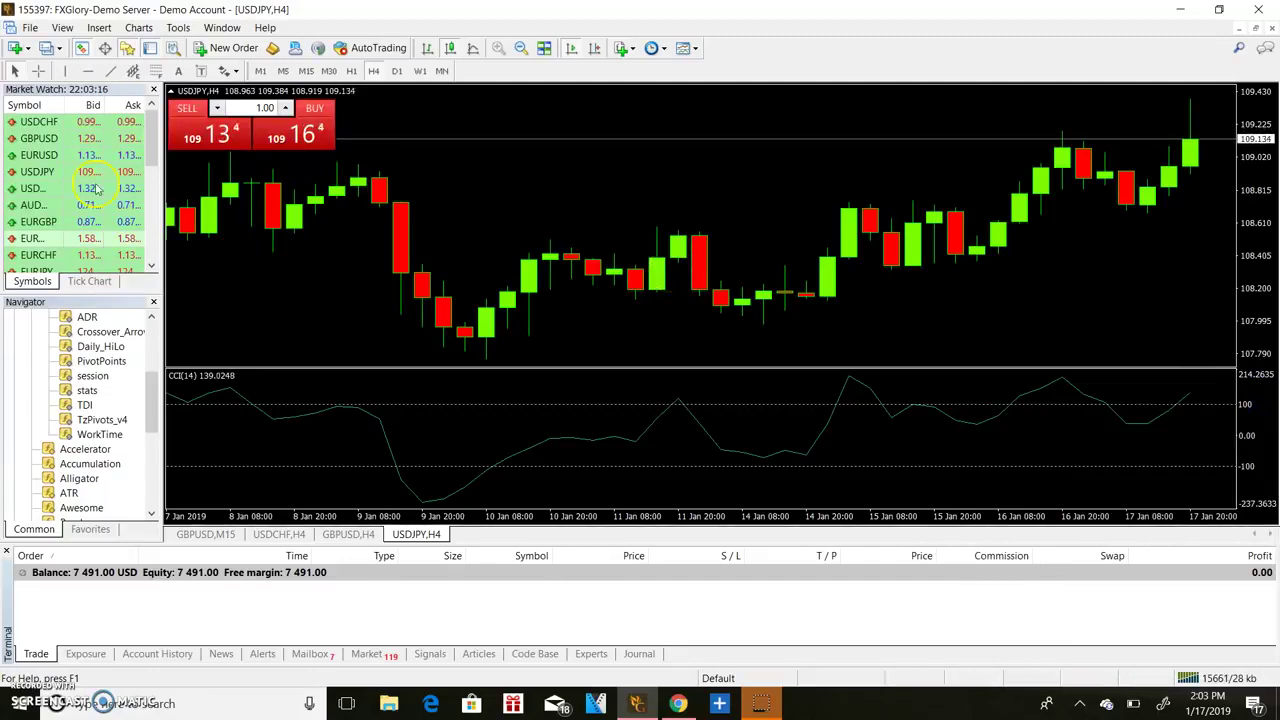
pyautogui.click(368, 242)
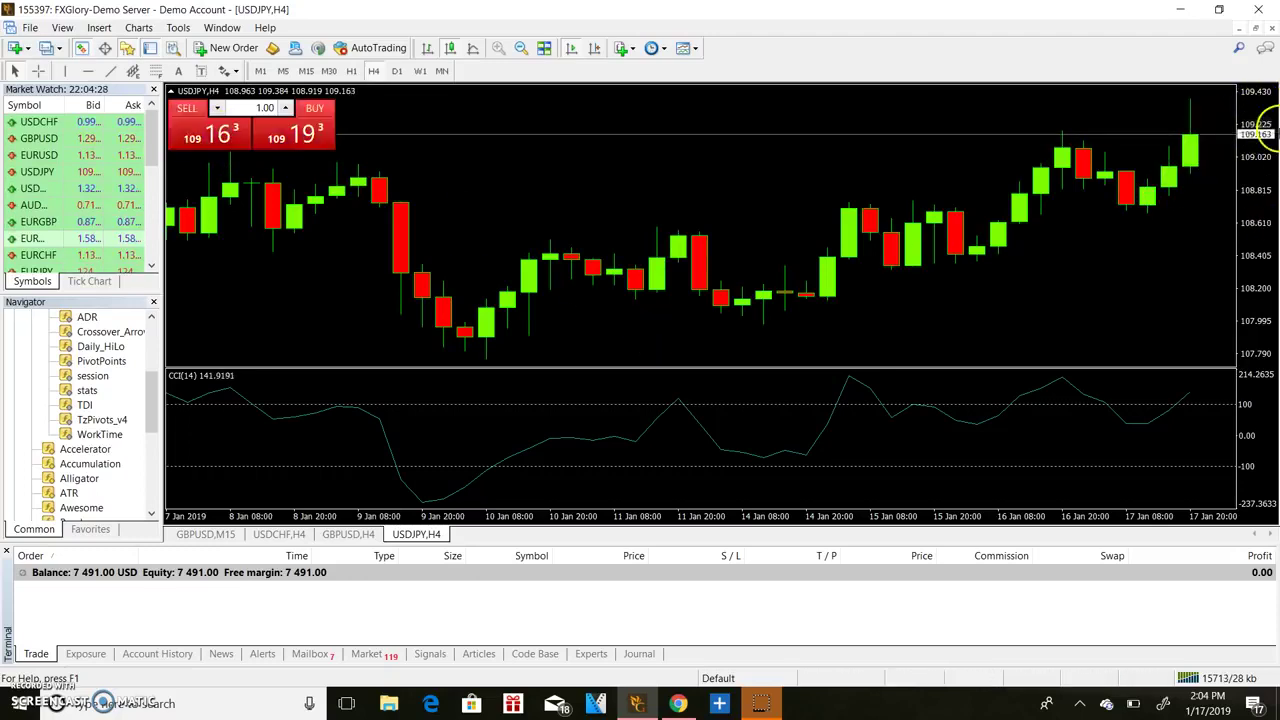
# Zoom the USDJPY chart out to show months of history.
pyautogui.click(521, 48)
pyautogui.click(521, 48)
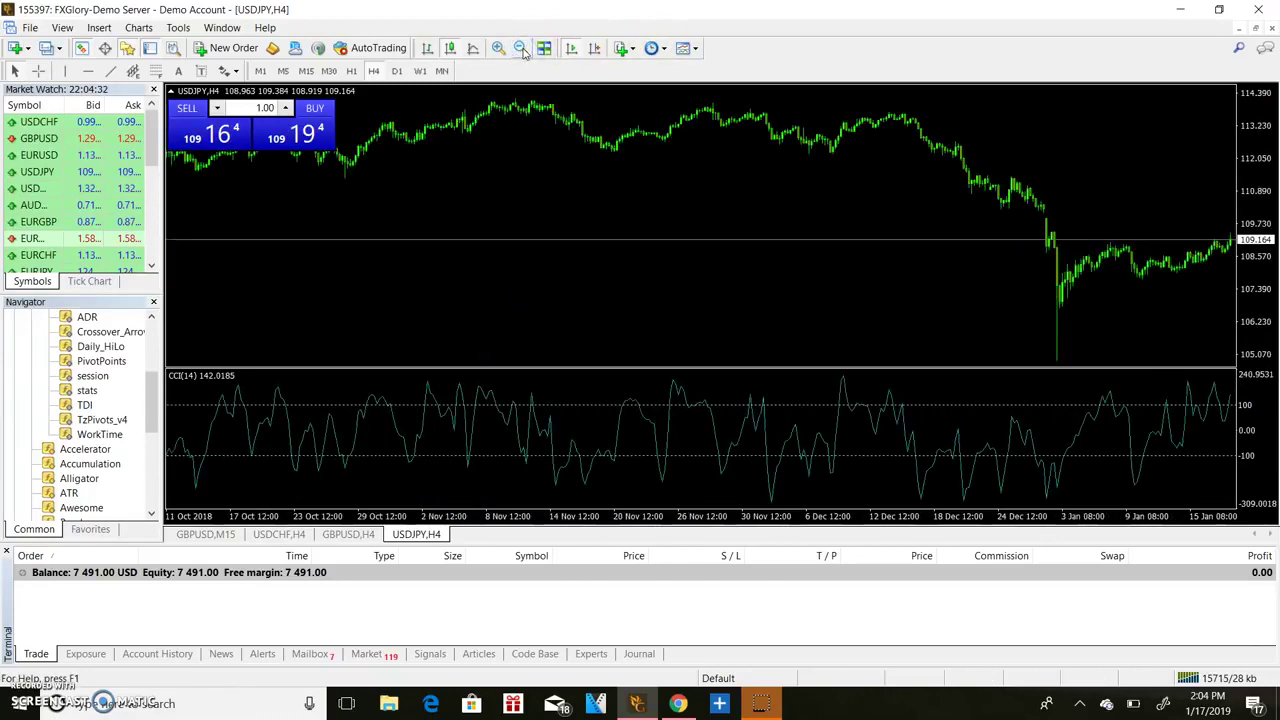
pyautogui.click(506, 48)
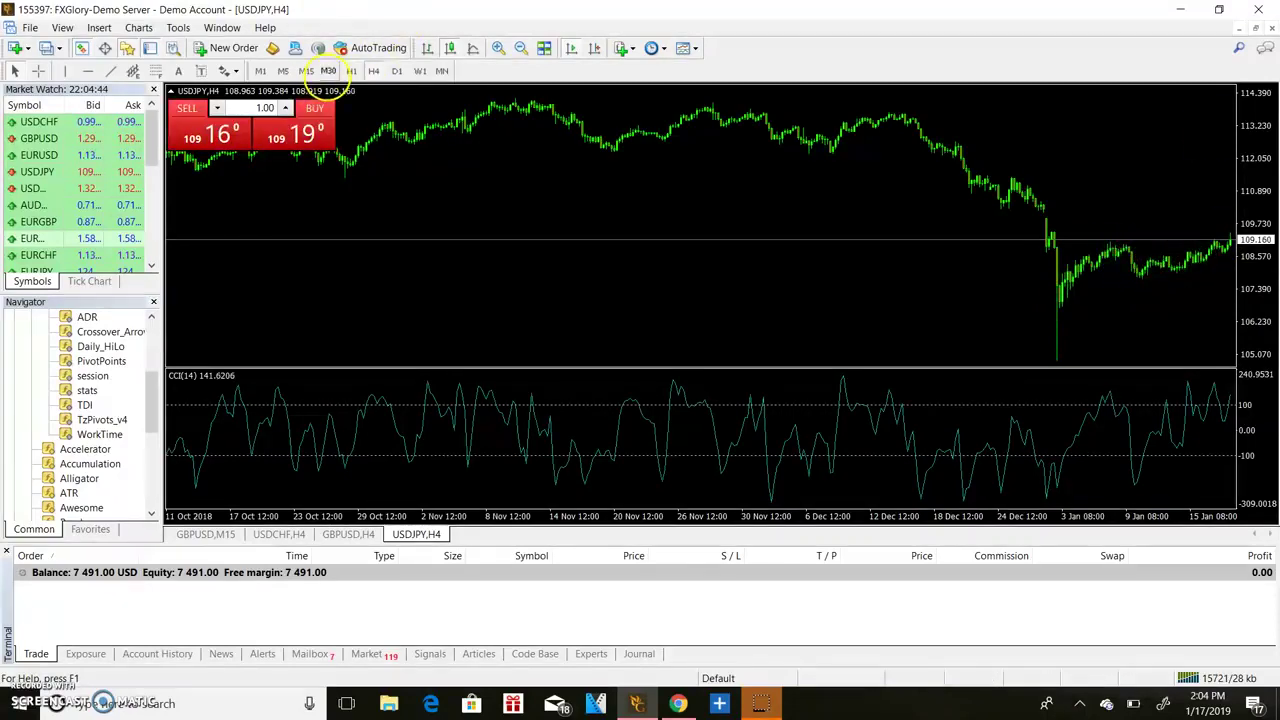
# Switch USDJPY to M15, zoom in to the 16–17 Jan candles, and tile all charts.
pyautogui.click(308, 71)
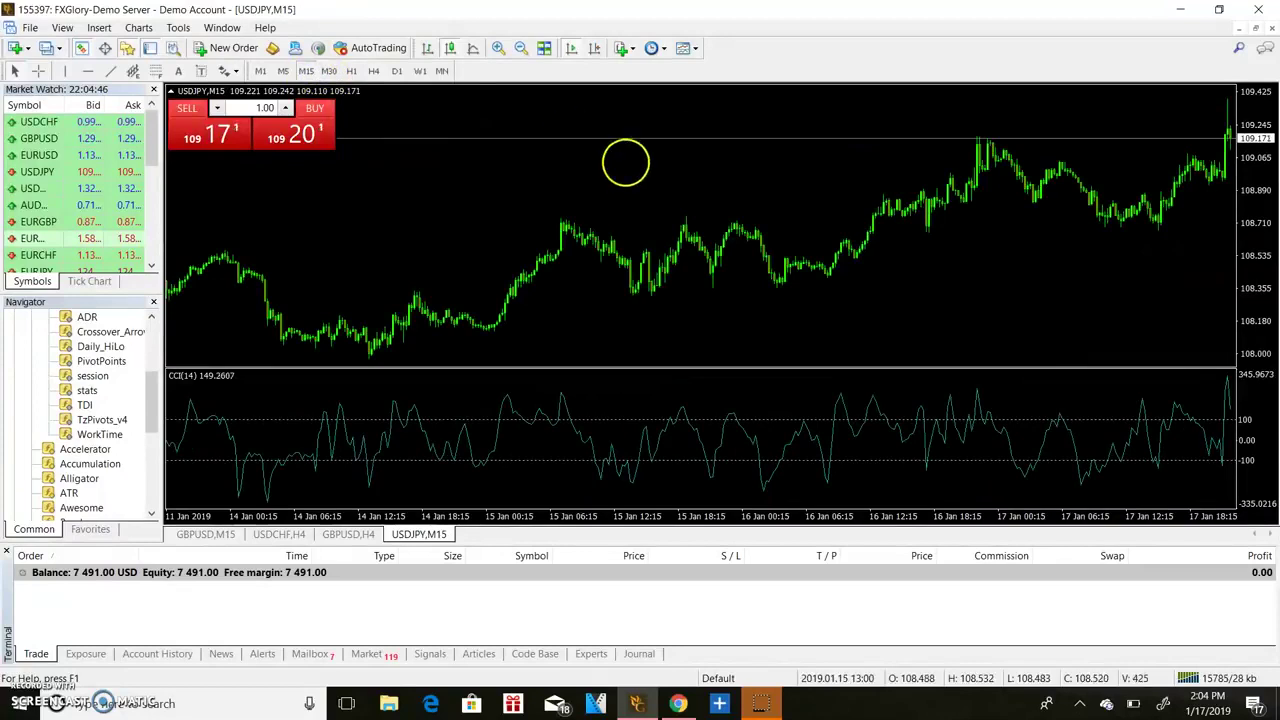
pyautogui.click(520, 50)
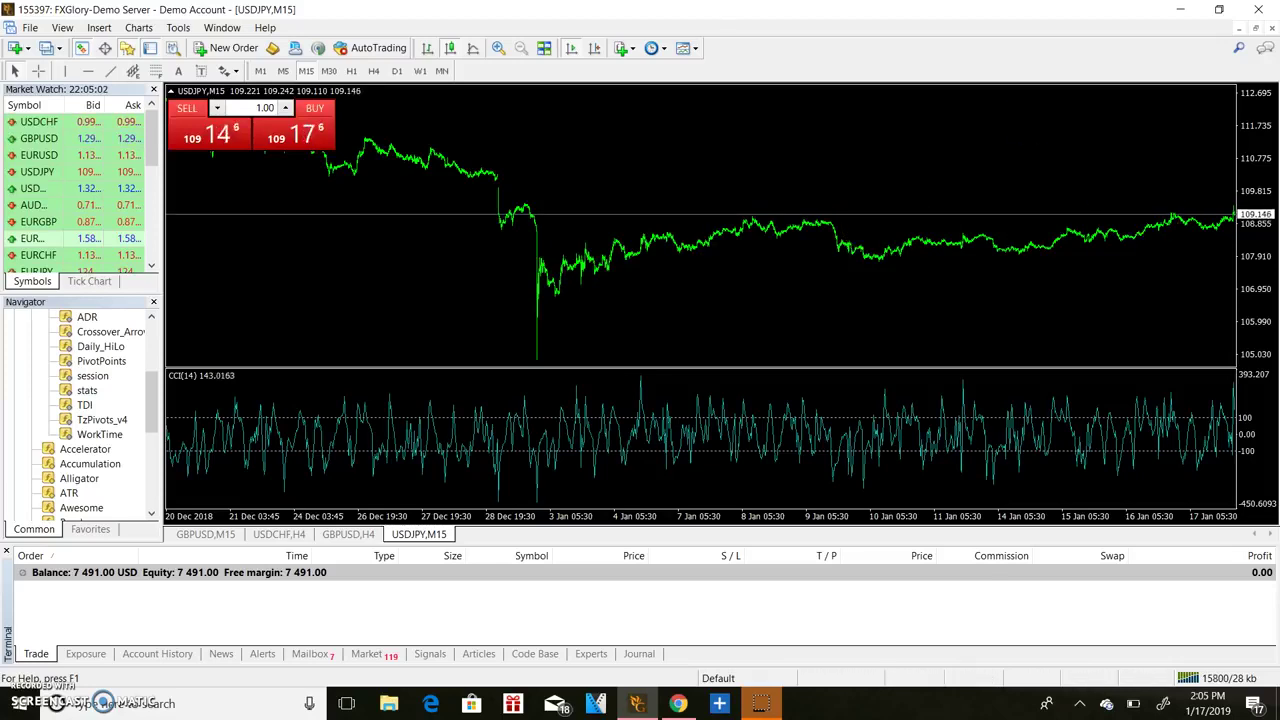
pyautogui.click(498, 48)
pyautogui.click(498, 48)
pyautogui.click(498, 48)
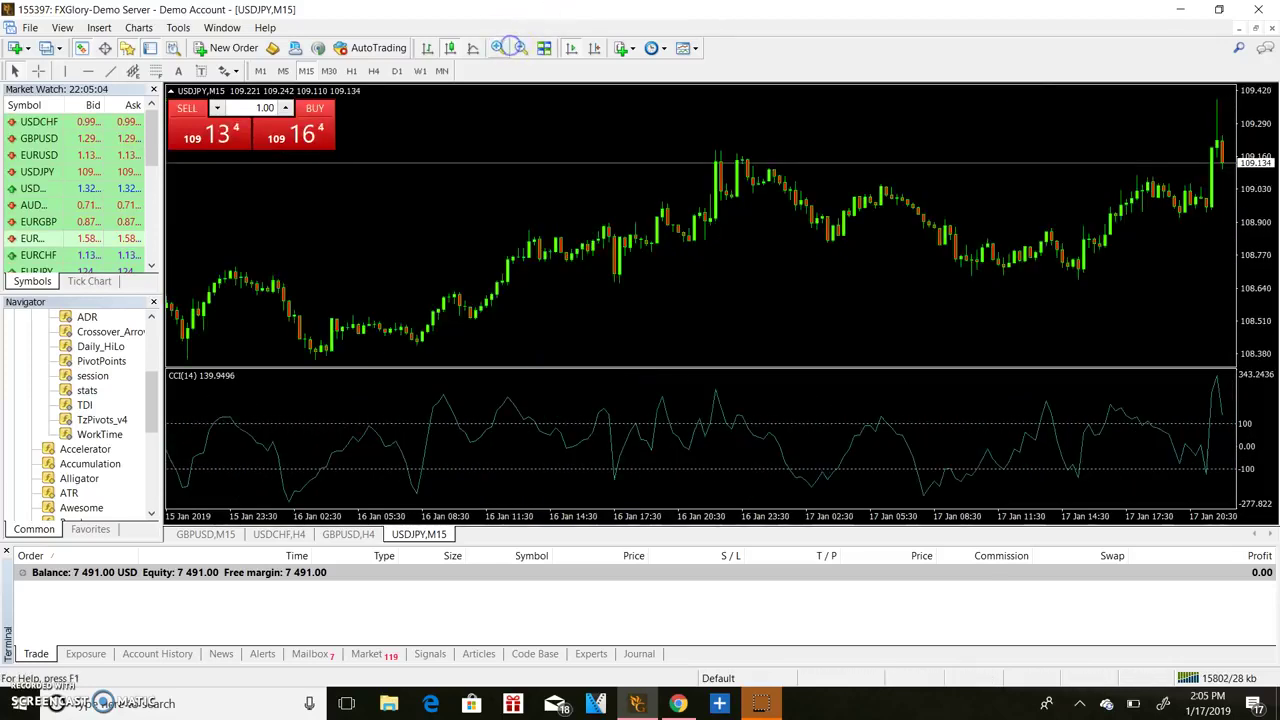
pyautogui.click(500, 48)
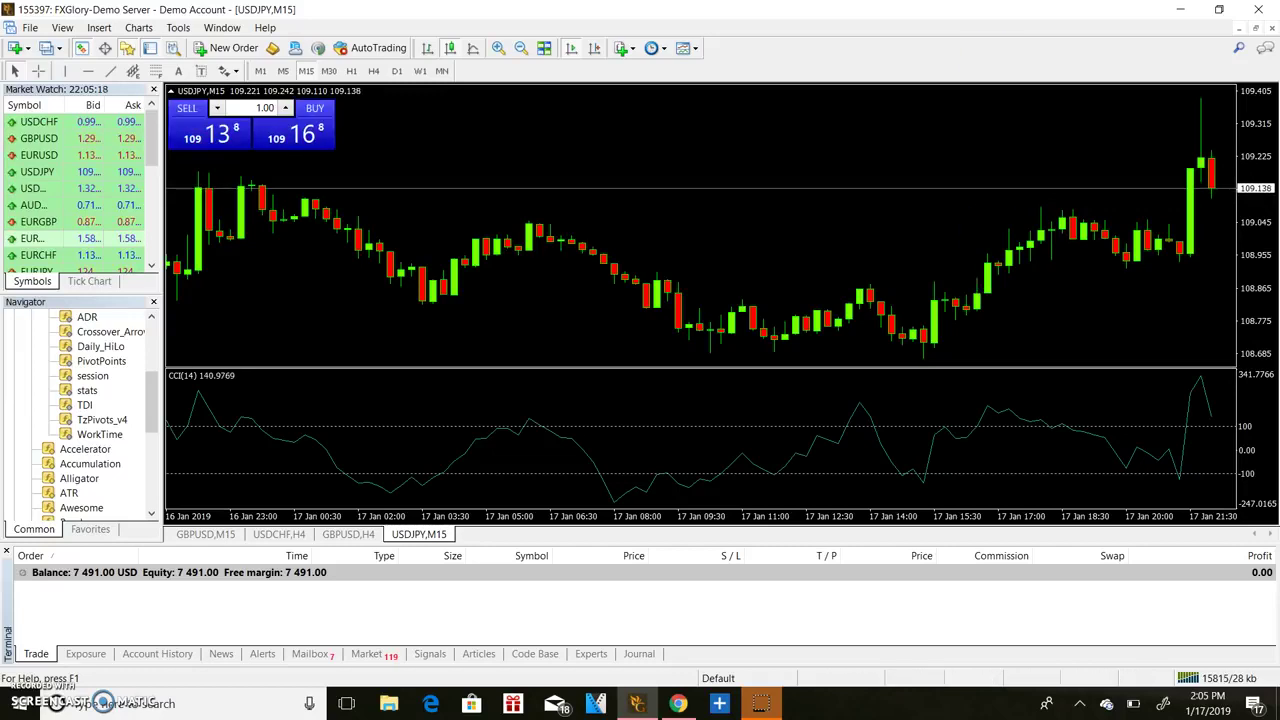
pyautogui.click(544, 48)
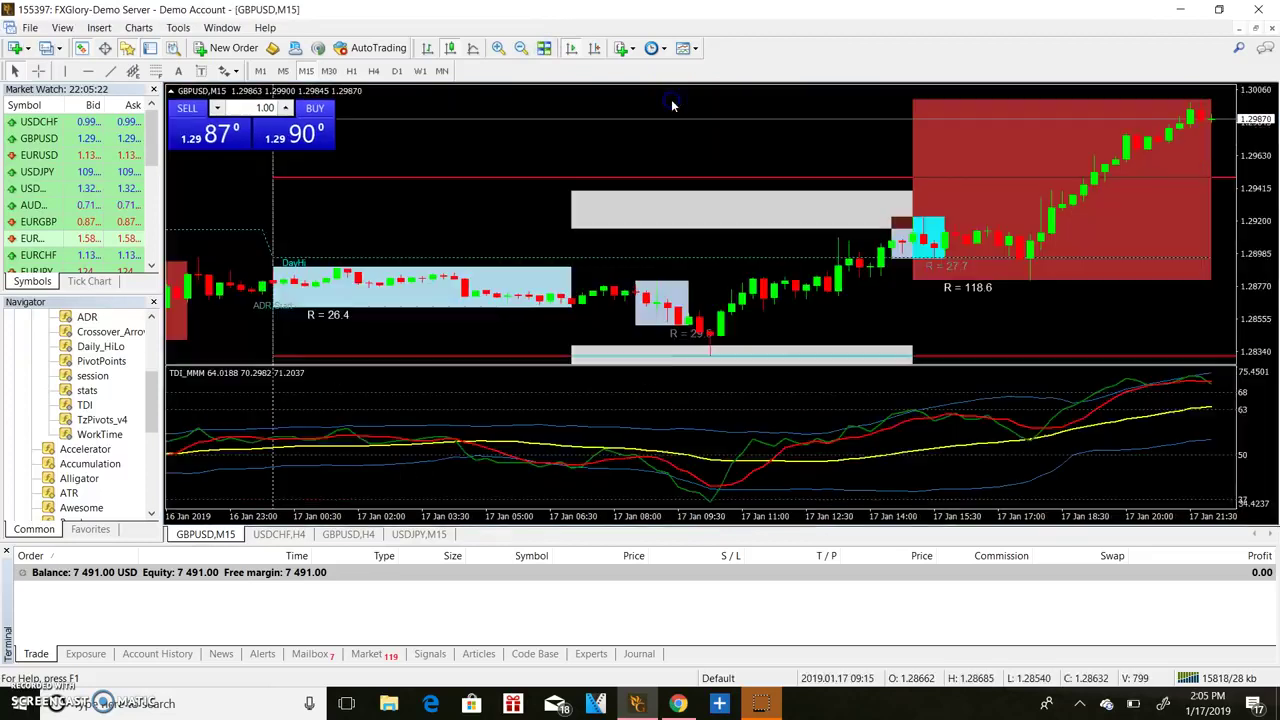
pyautogui.click(679, 97)
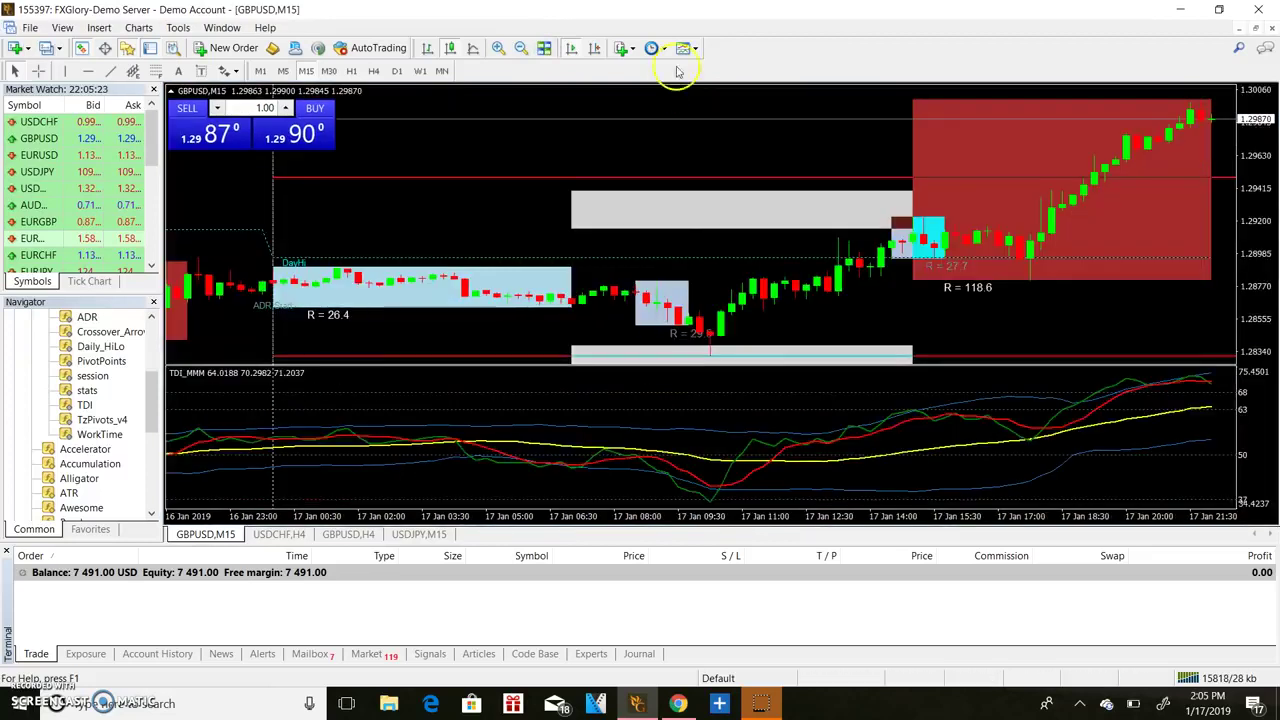
pyautogui.click(521, 49)
pyautogui.click(497, 49)
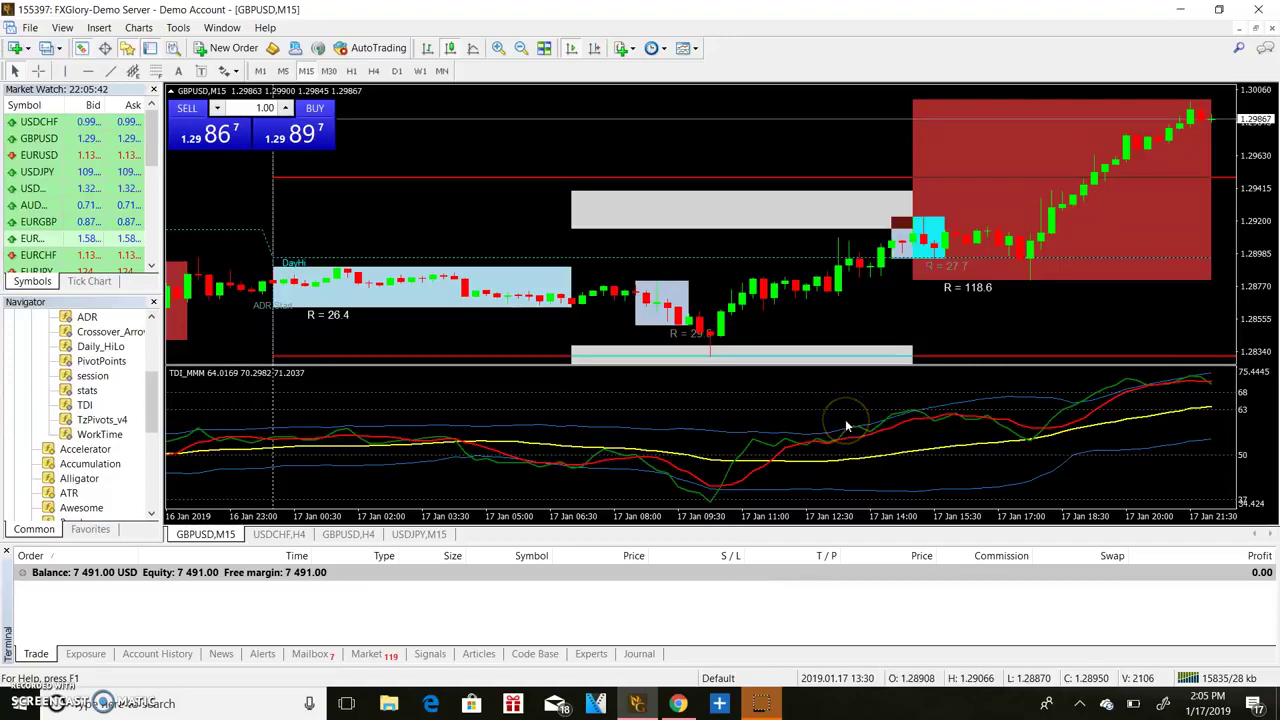
pyautogui.click(771, 401)
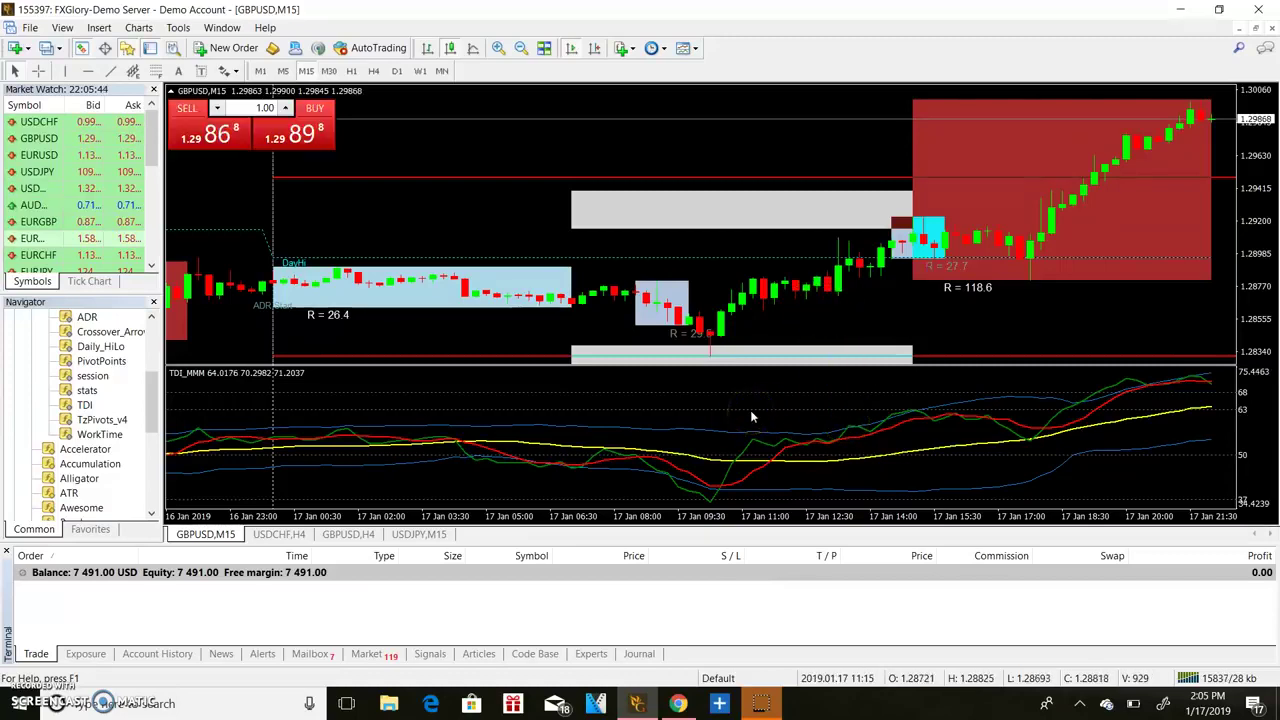
pyautogui.click(634, 454)
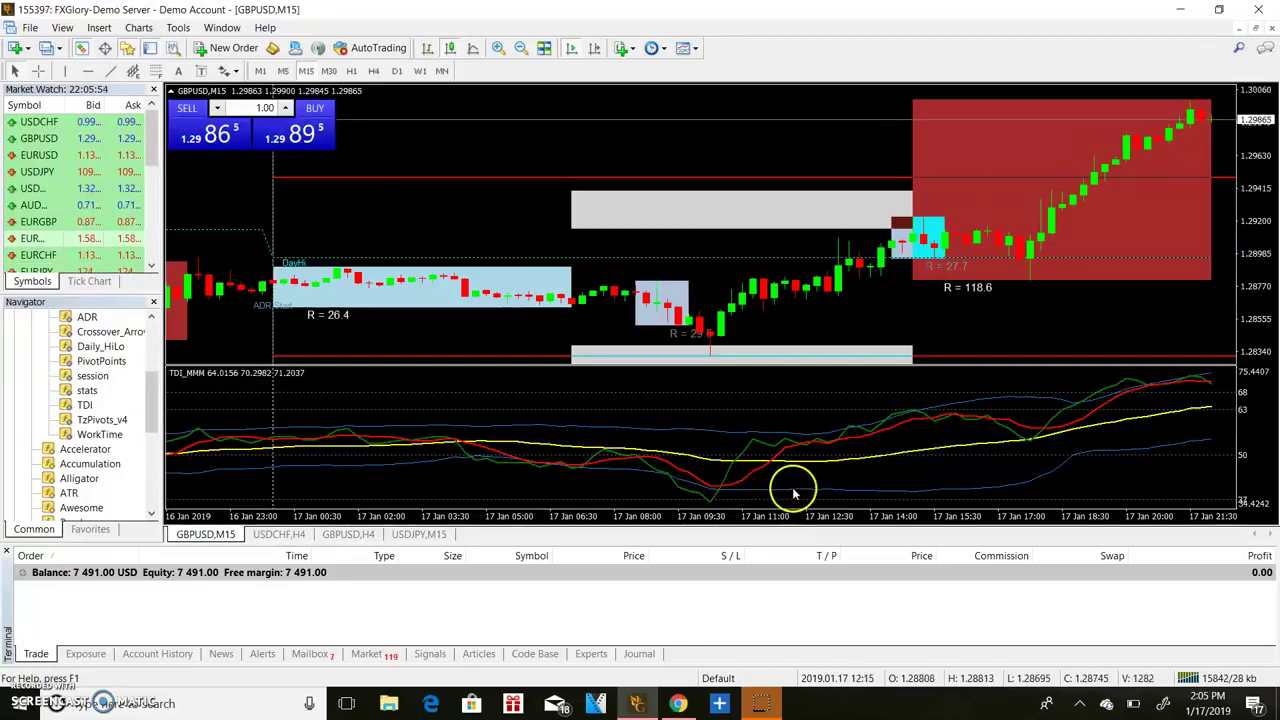
pyautogui.click(645, 461)
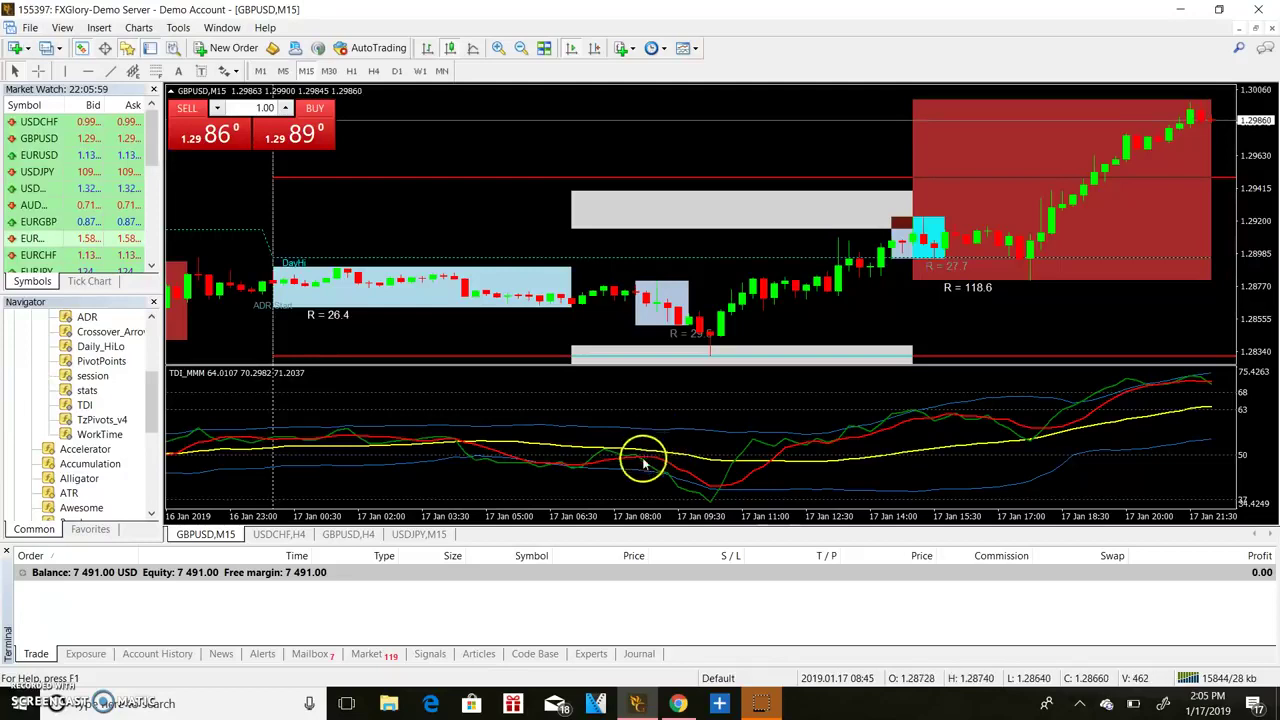
pyautogui.moveTo(645, 461)
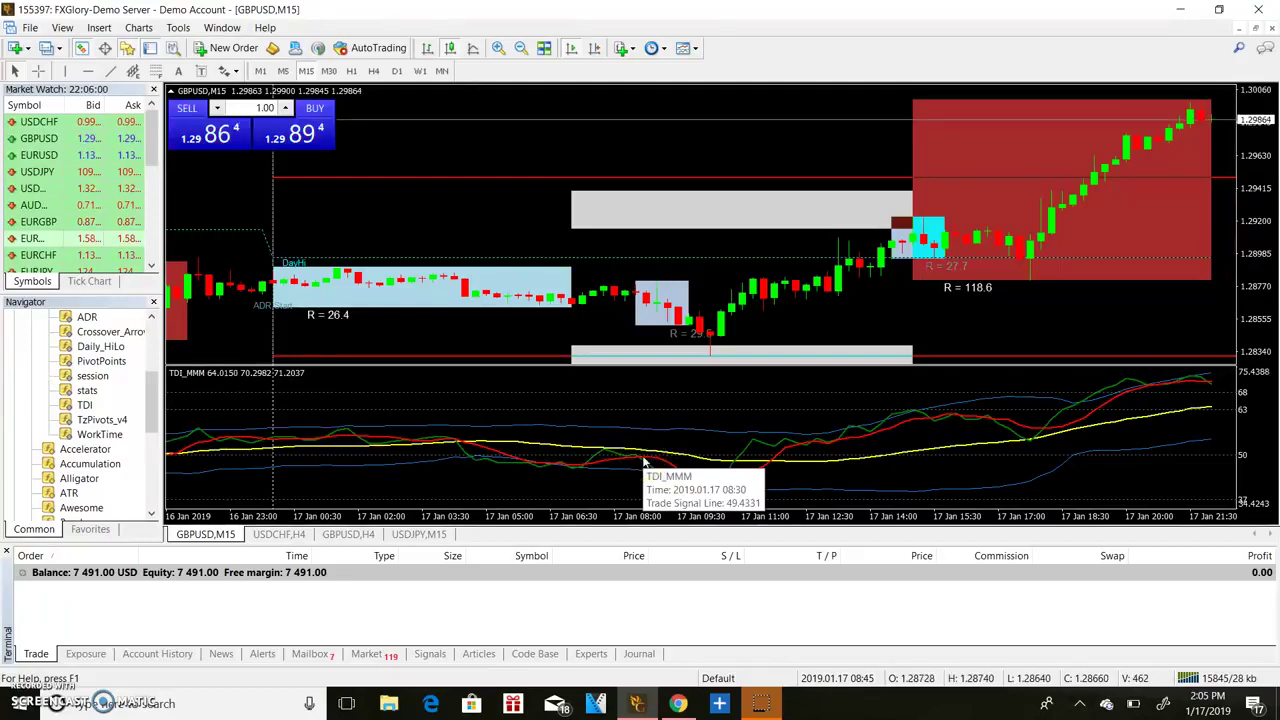
pyautogui.click(551, 354)
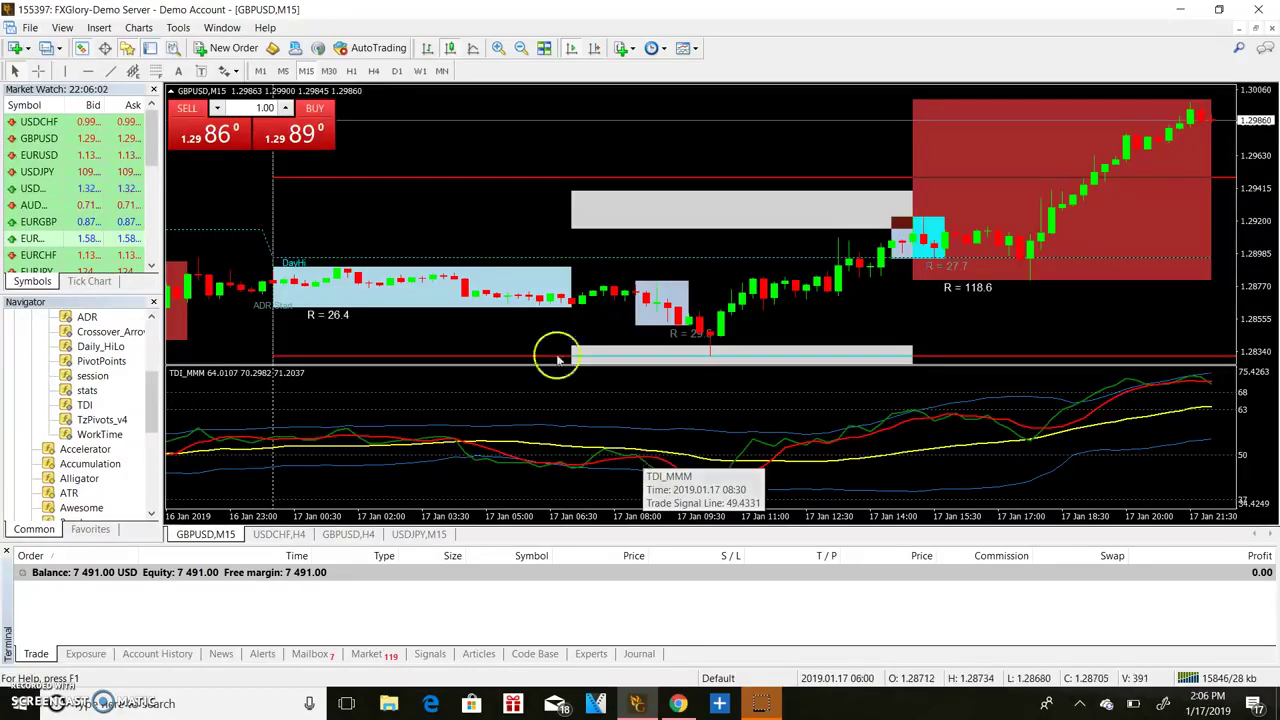
pyautogui.click(458, 298)
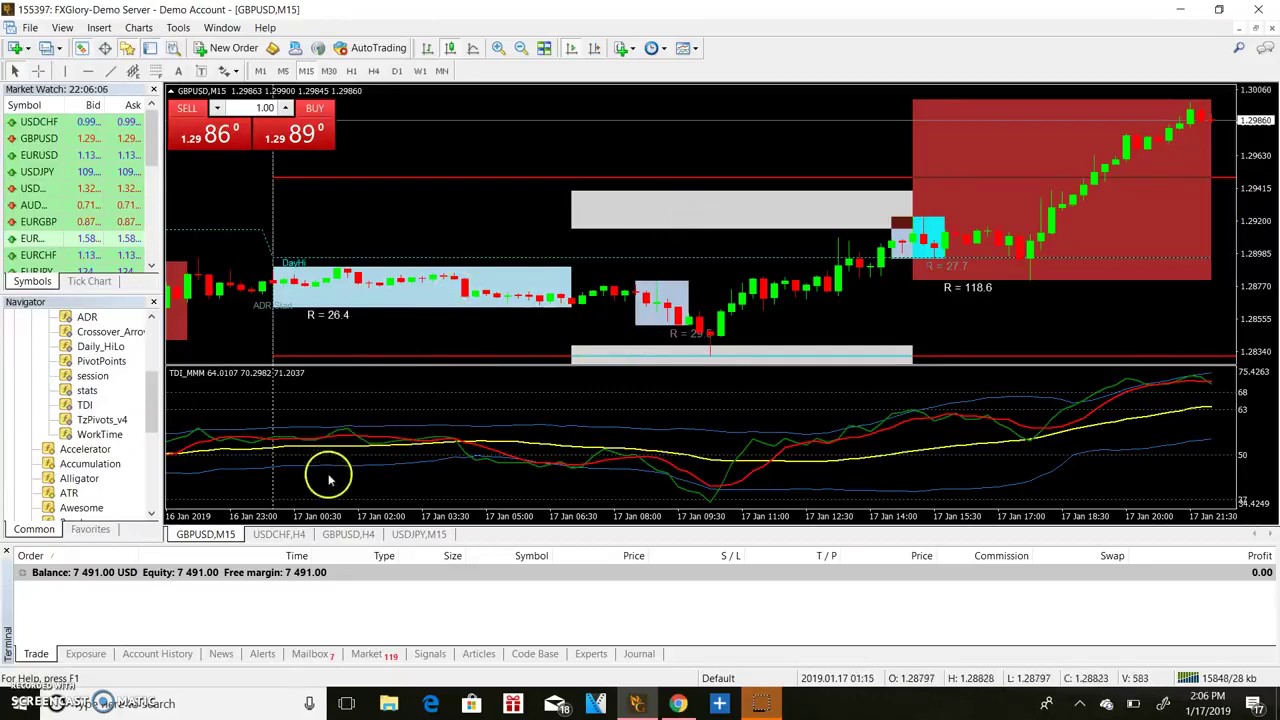
# Pan GBPUSD M15 back to the 14–15 Jan sessions (R = 91.2, R = 55.7) and read the TDI values.
pyautogui.moveTo(470, 420); pyautogui.dragTo(748, 378)
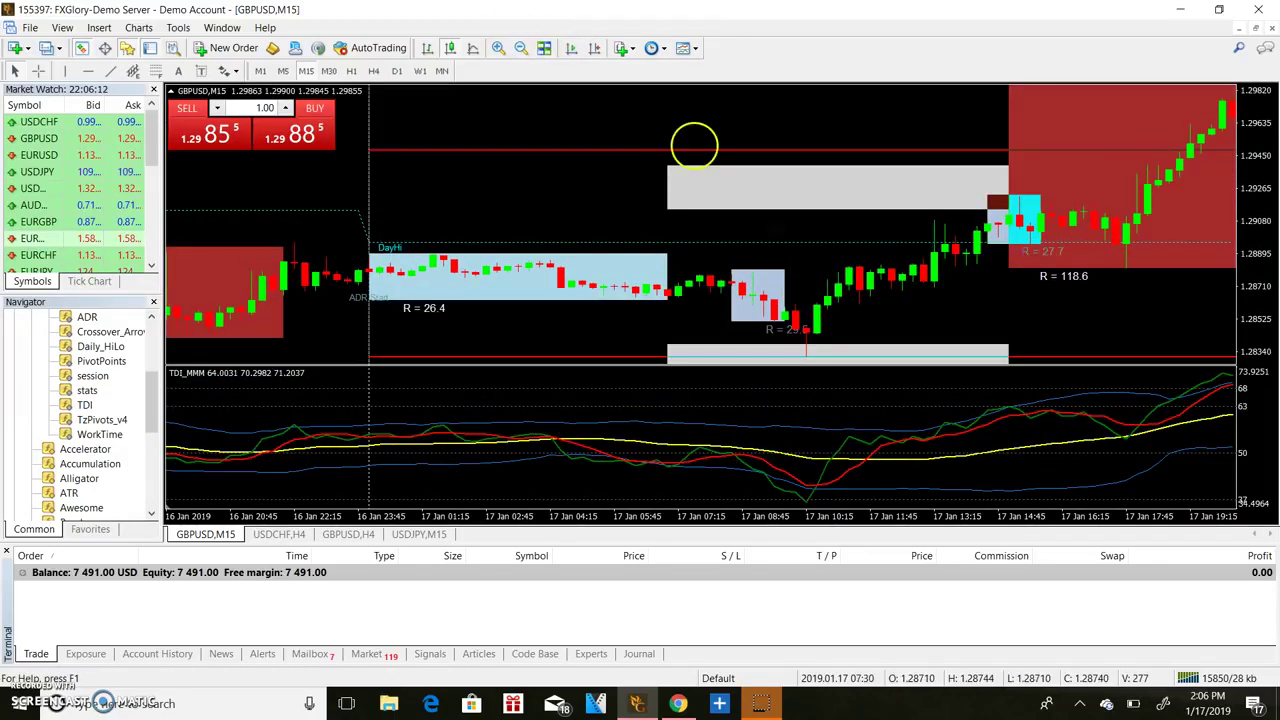
pyautogui.scroll(-10, 751, 306)
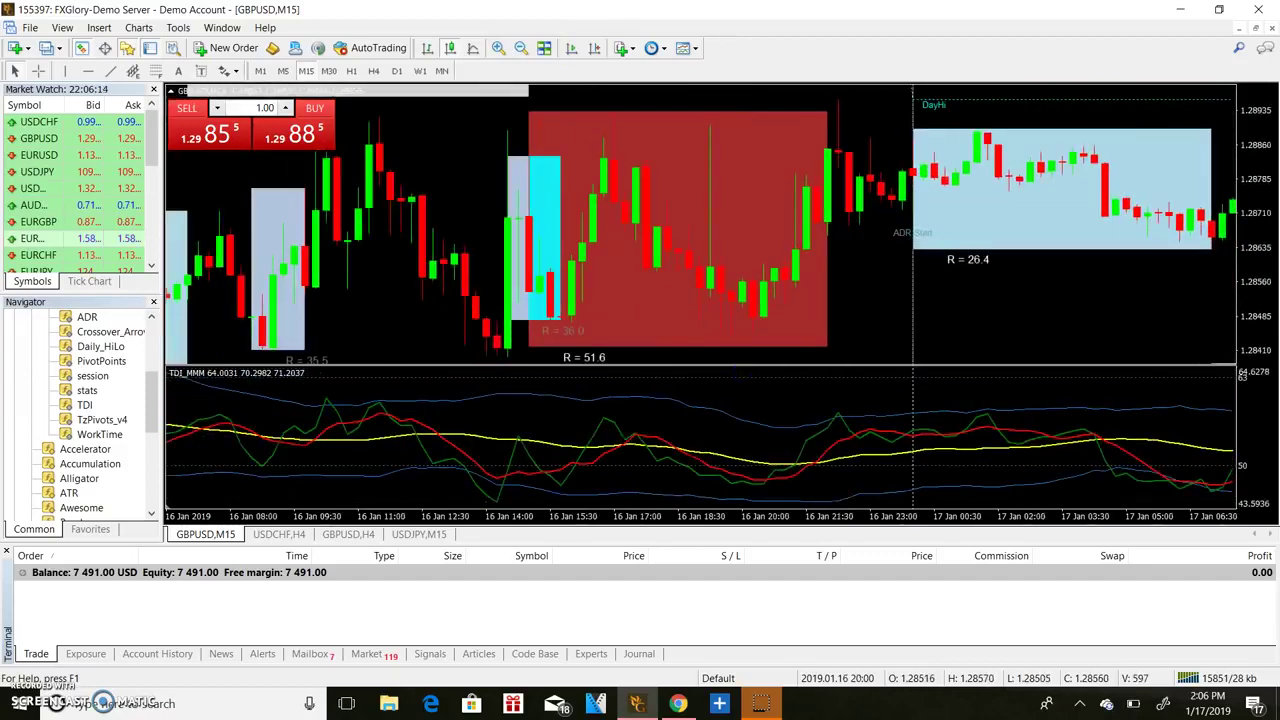
pyautogui.scroll(-15, 886, 320)
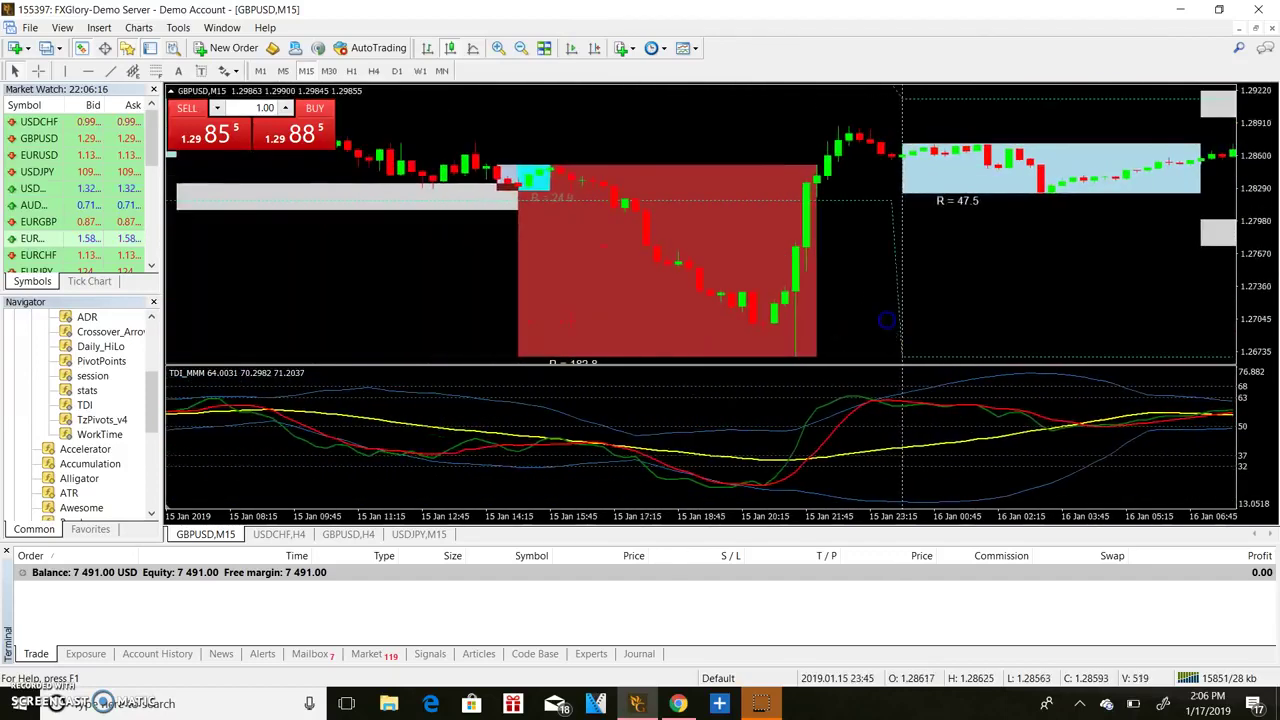
pyautogui.scroll(-15, 886, 320)
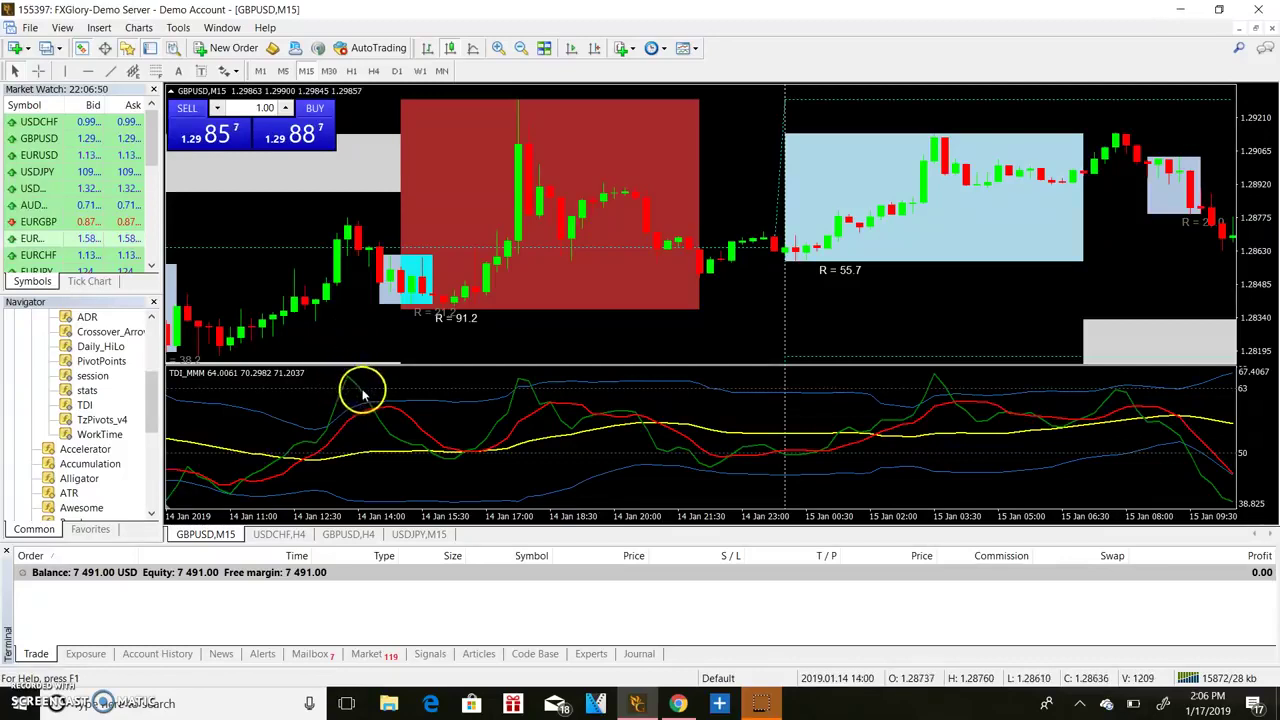
pyautogui.moveTo(363, 396)
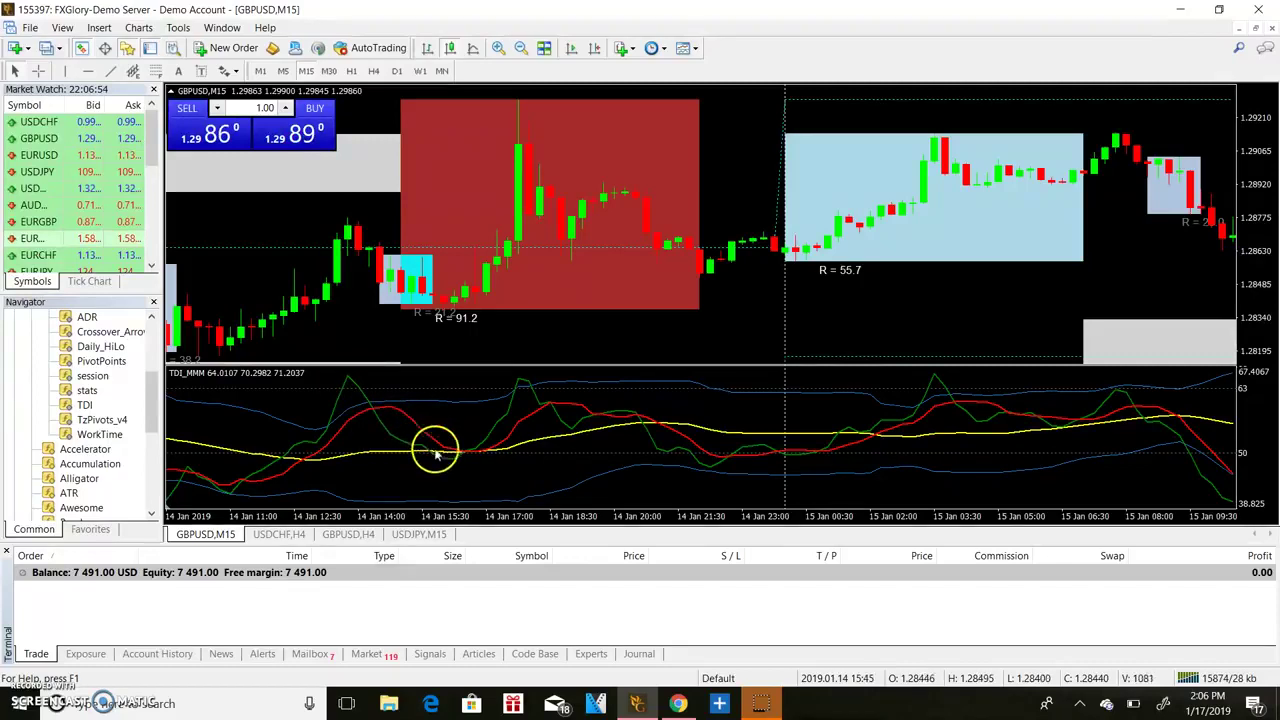
pyautogui.moveTo(445, 454)
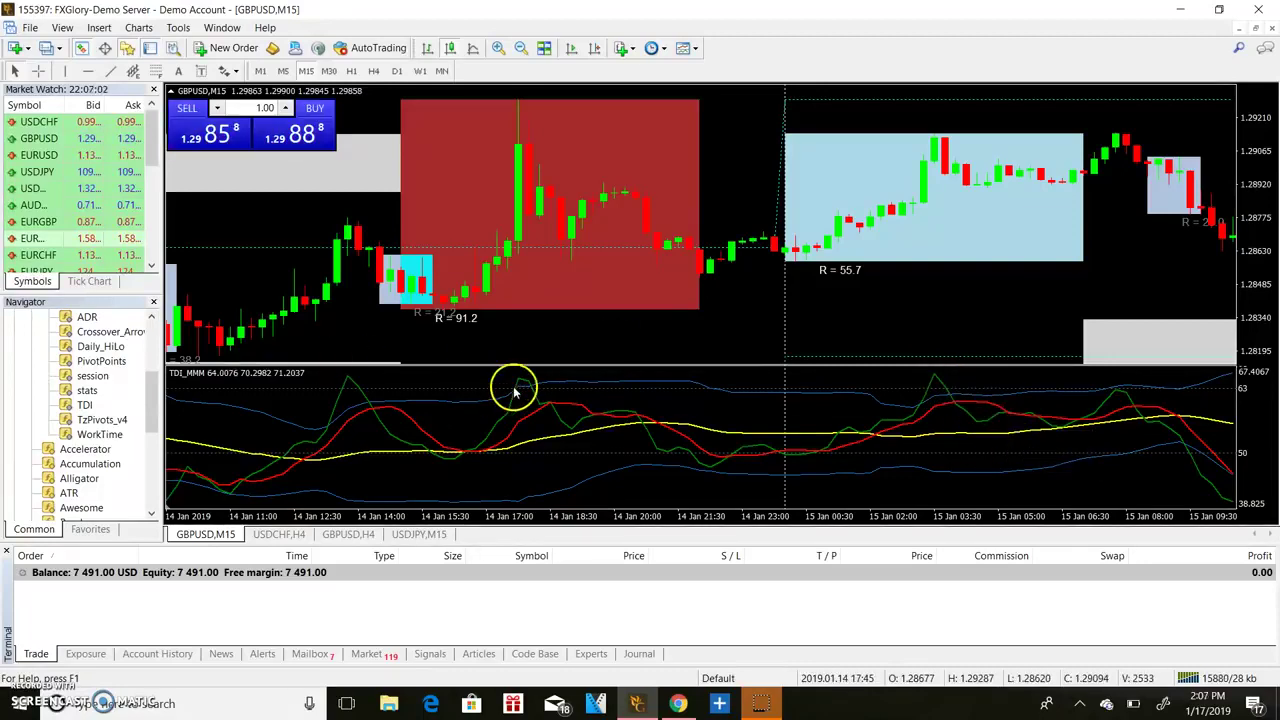
# Scroll and drag the GBPUSD M15 chart back to the 10–11 January bars.
pyautogui.scroll(5, 560, 430)
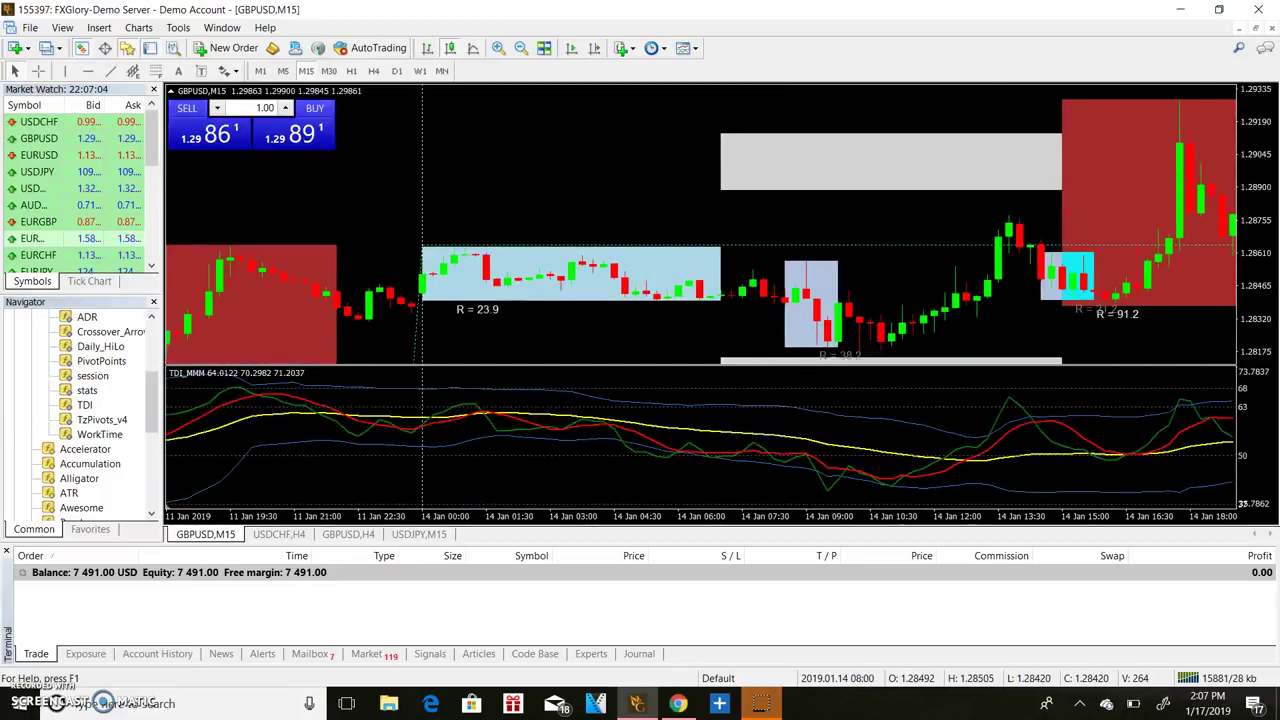
pyautogui.scroll(3, 565, 425)
pyautogui.moveTo(334, 449); pyautogui.dragTo(608, 437)
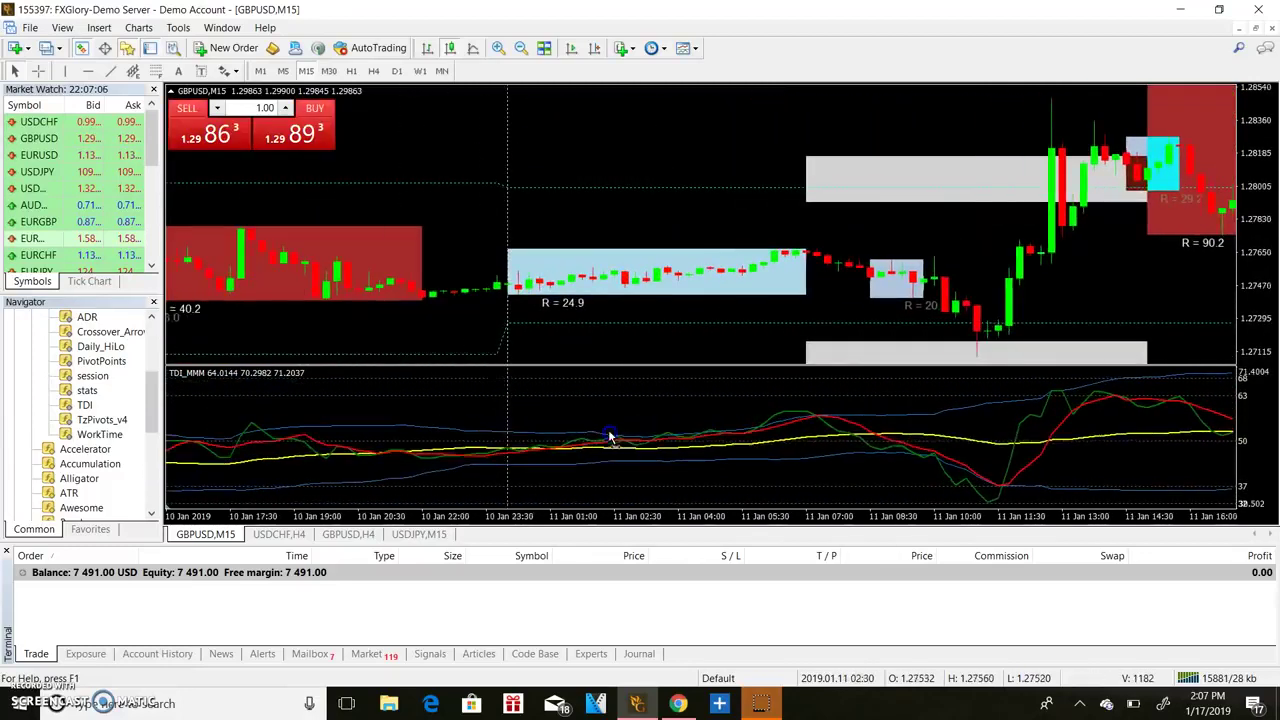
pyautogui.scroll(3, 507, 428)
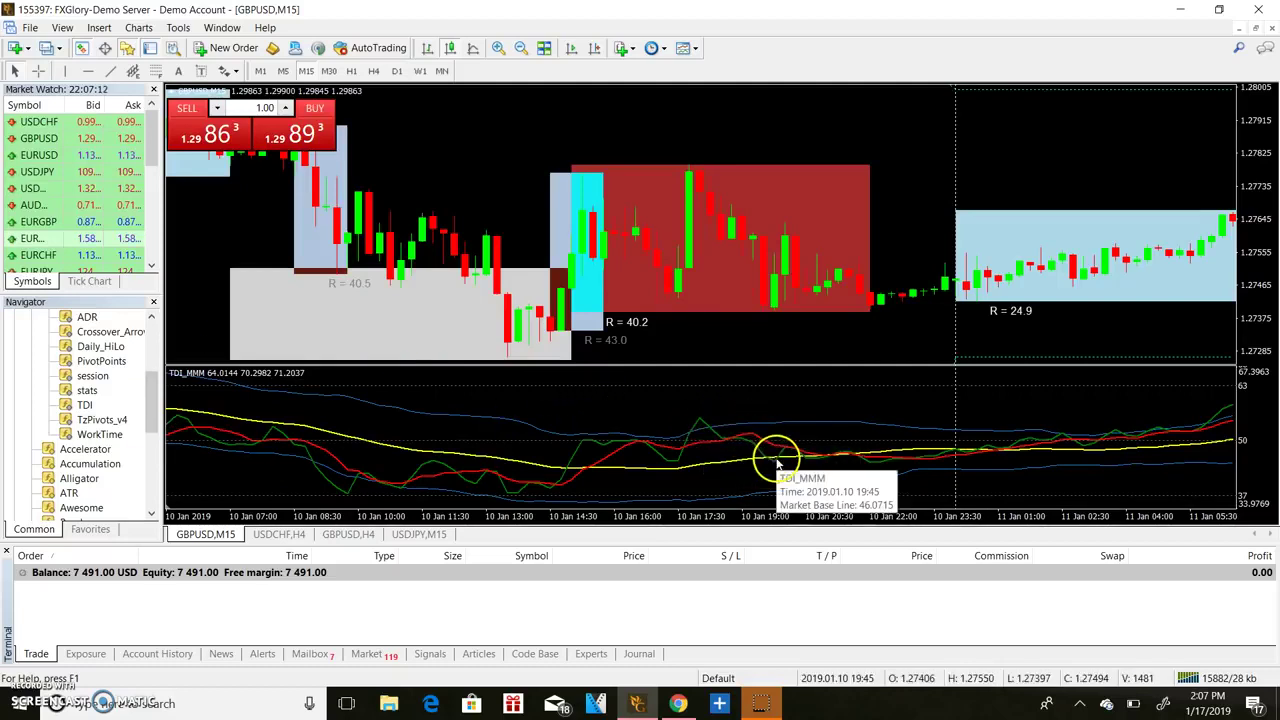
pyautogui.scroll(4, 646, 411)
pyautogui.scroll(2, 779, 412)
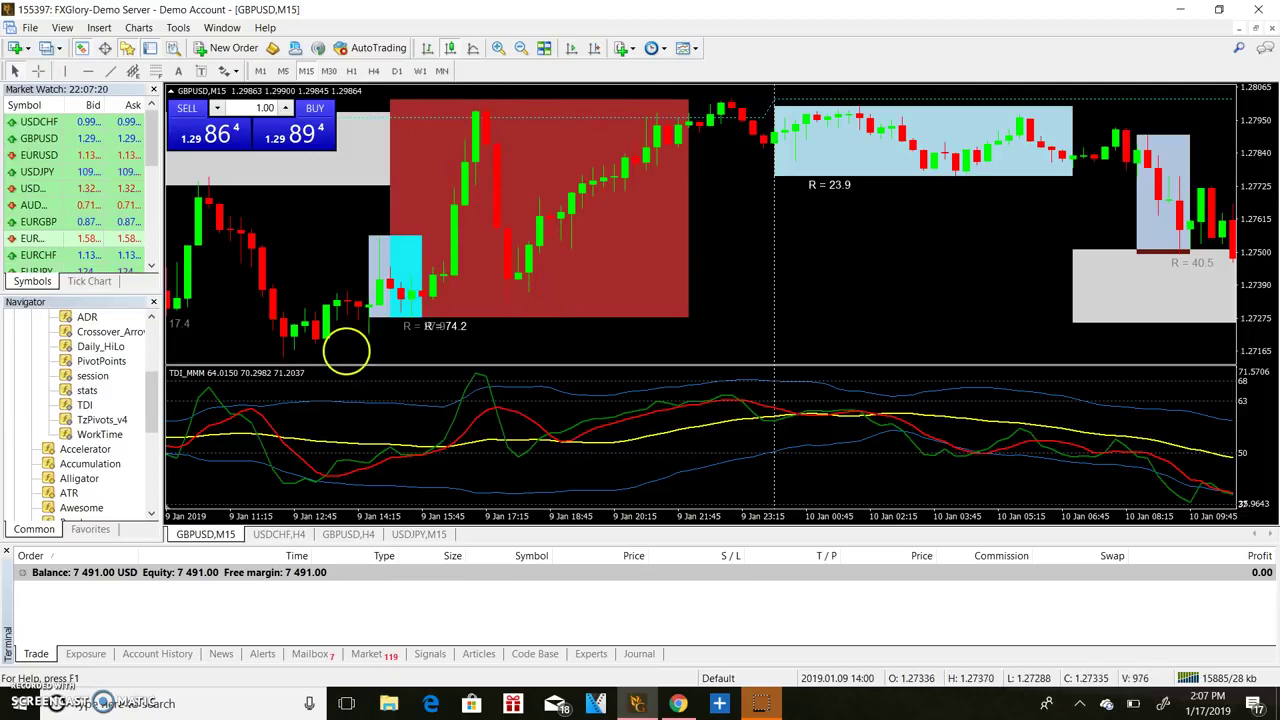
pyautogui.scroll(3, 345, 350)
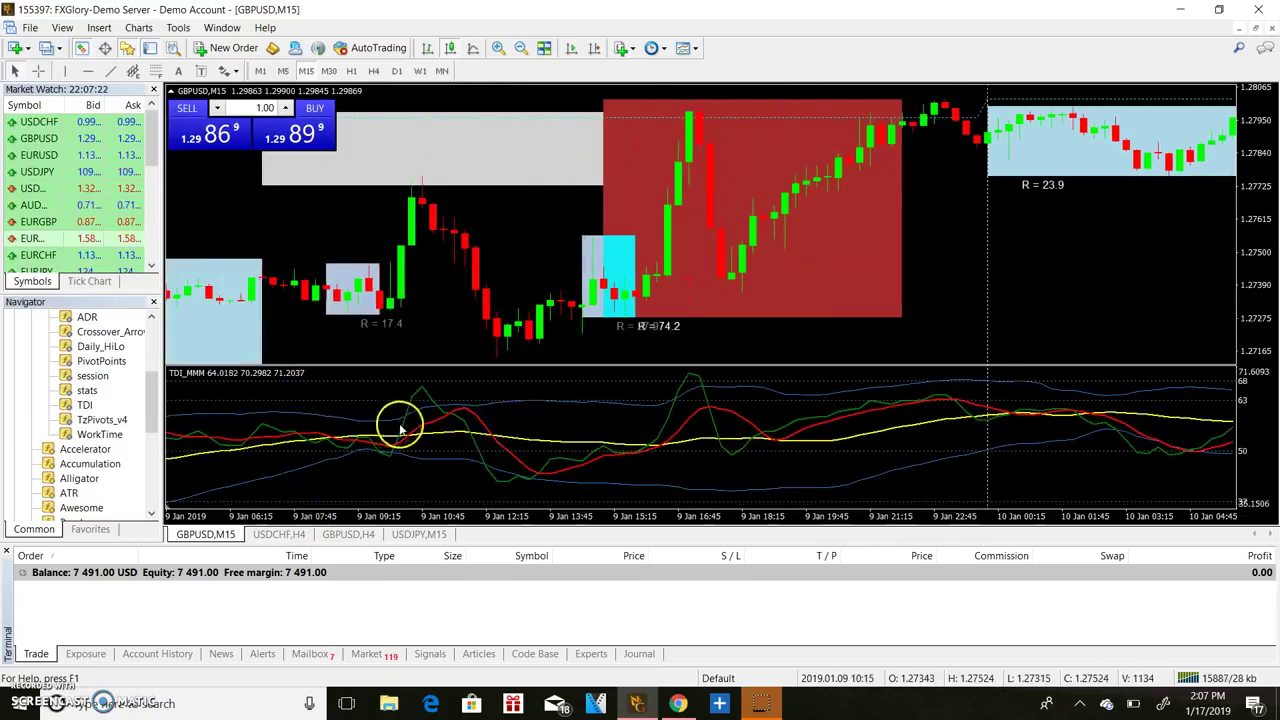
# Move forward to span 11–14 Jan (R = 23.9, R = 38.2) and read the TDI line values.
pyautogui.scroll(-7, 240, 457)
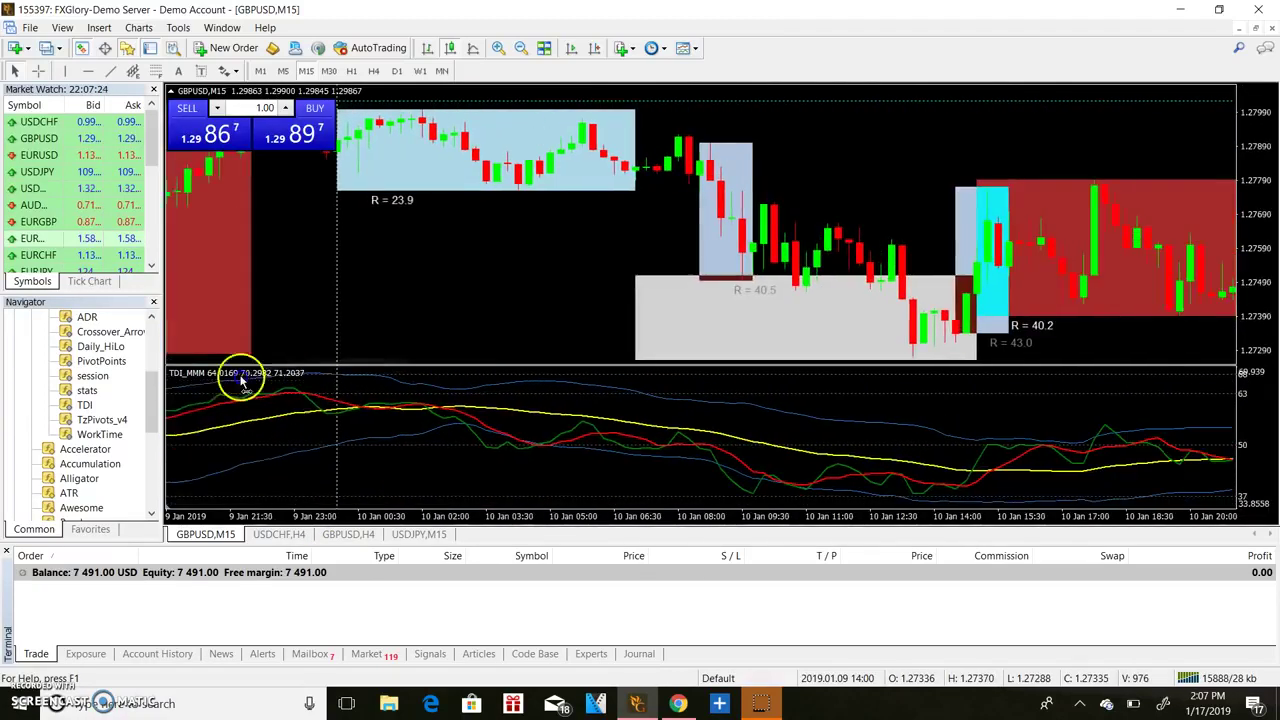
pyautogui.scroll(-10, 354, 446)
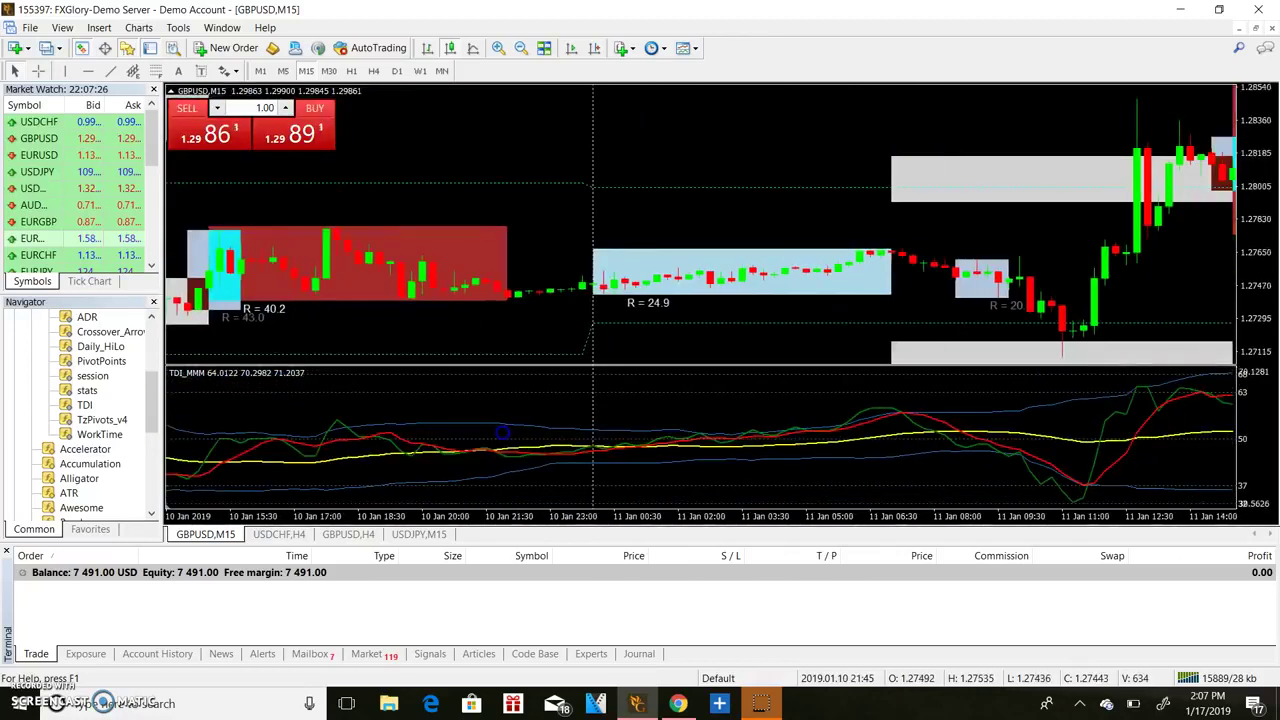
pyautogui.scroll(-5, 553, 391)
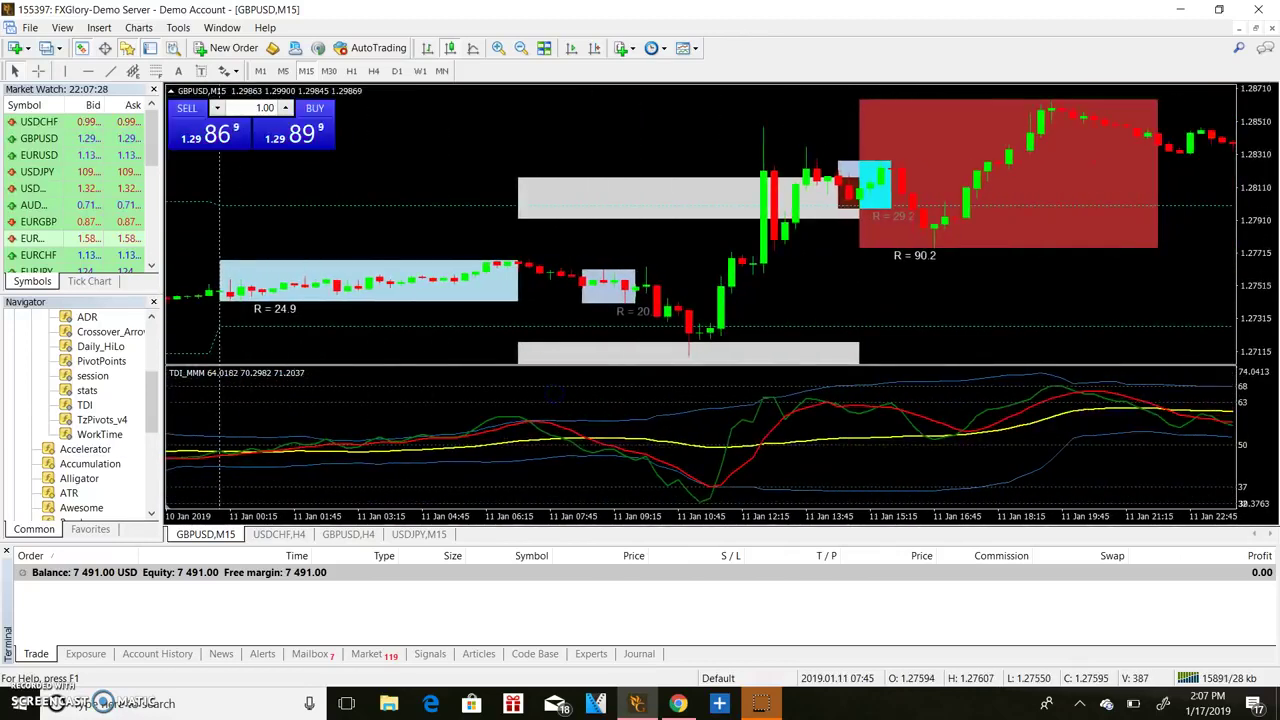
pyautogui.moveTo(666, 482)
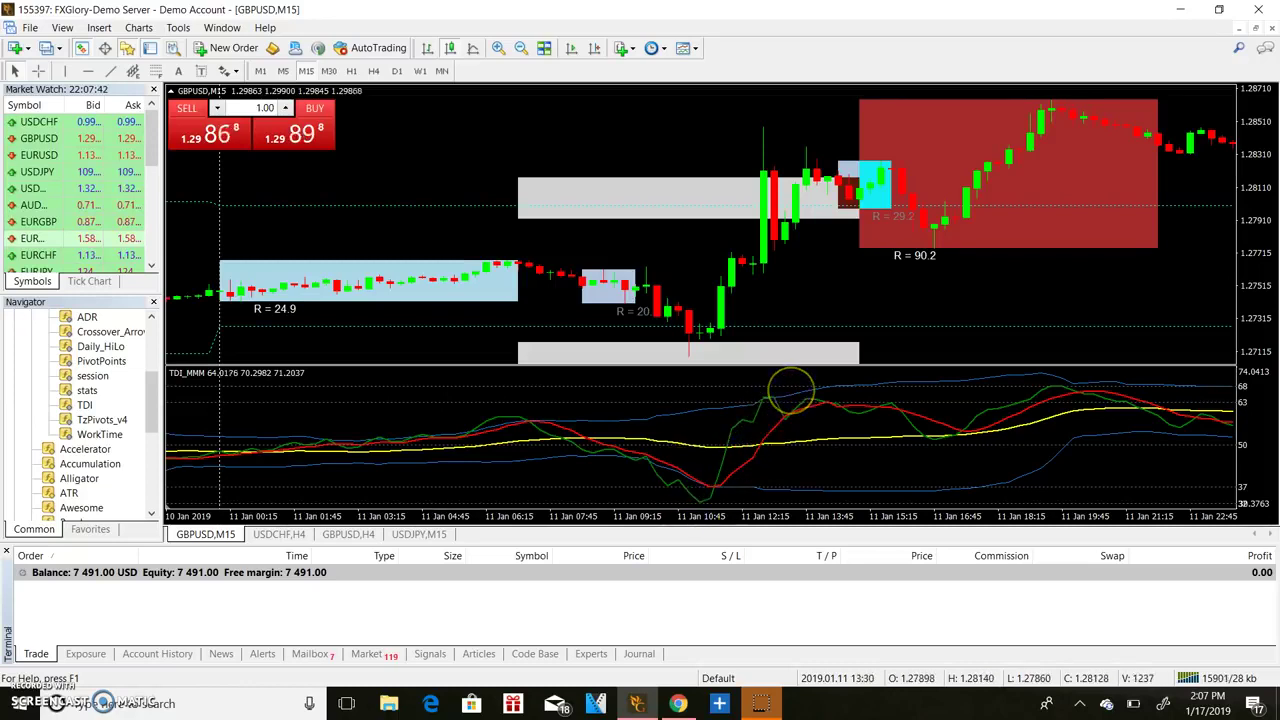
pyautogui.moveTo(1010, 440); pyautogui.dragTo(268, 322)
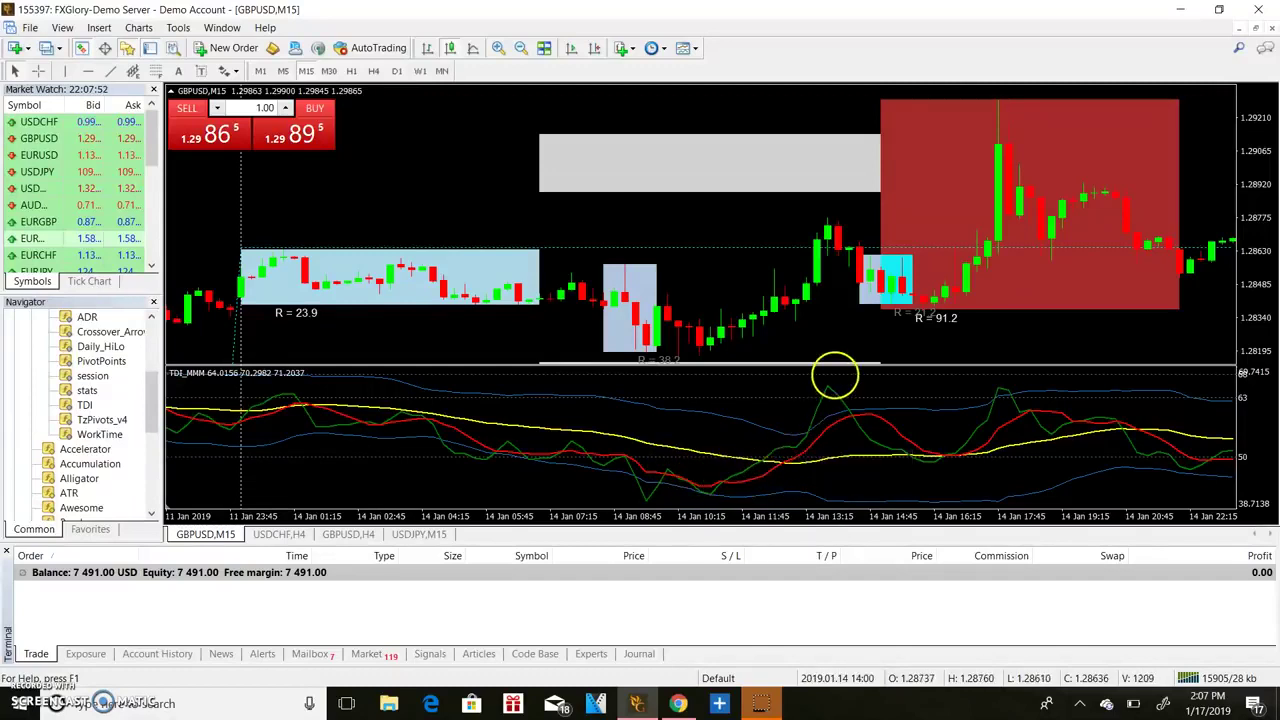
pyautogui.moveTo(824, 385)
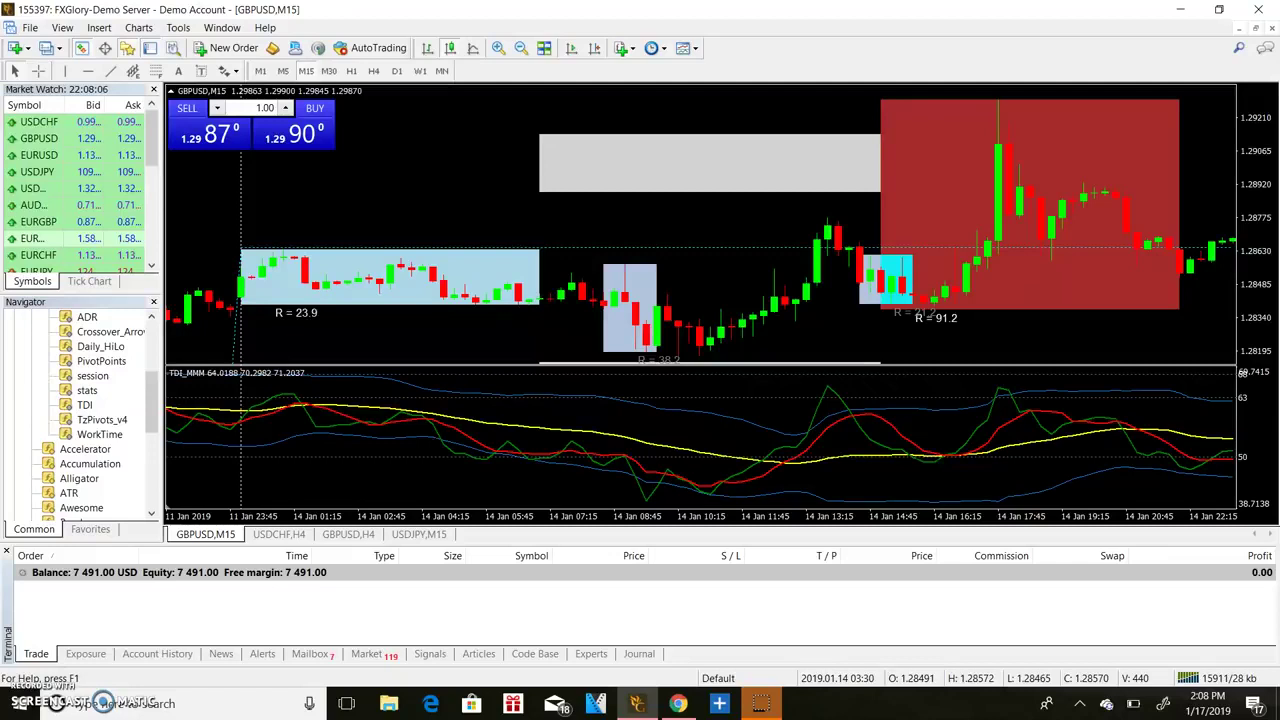
# Scroll to 15 Jan and zoom out so the 14–17 Jan sessions (R = 182.8, R = 118.6) show.
pyautogui.scroll(-5, 662, 418)
pyautogui.scroll(-12, 1034, 528)
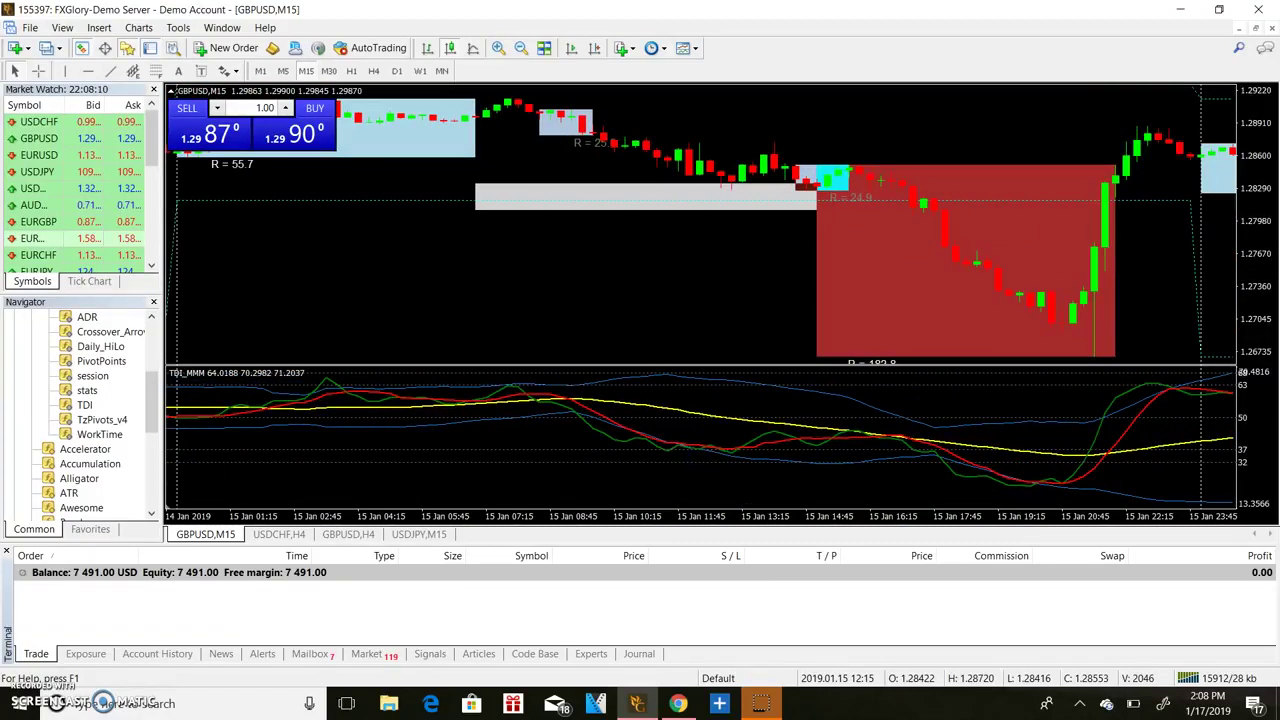
pyautogui.scroll(4, 818, 331)
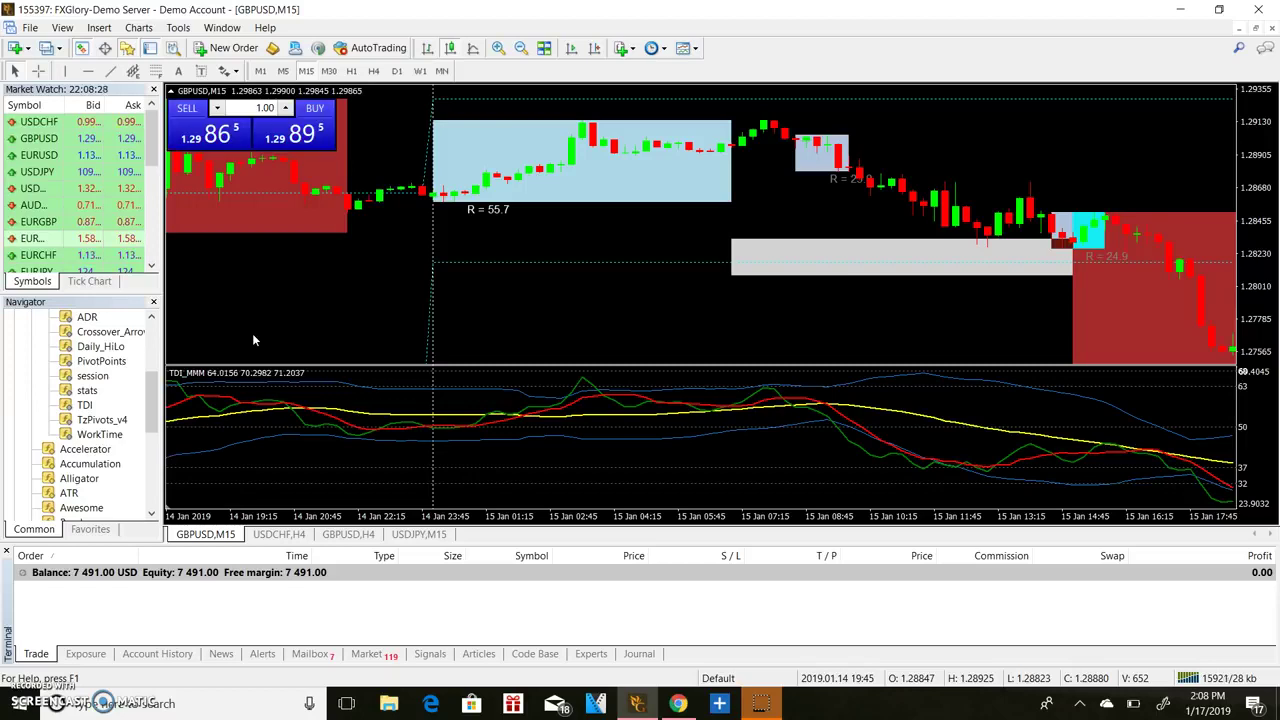
pyautogui.click(521, 50)
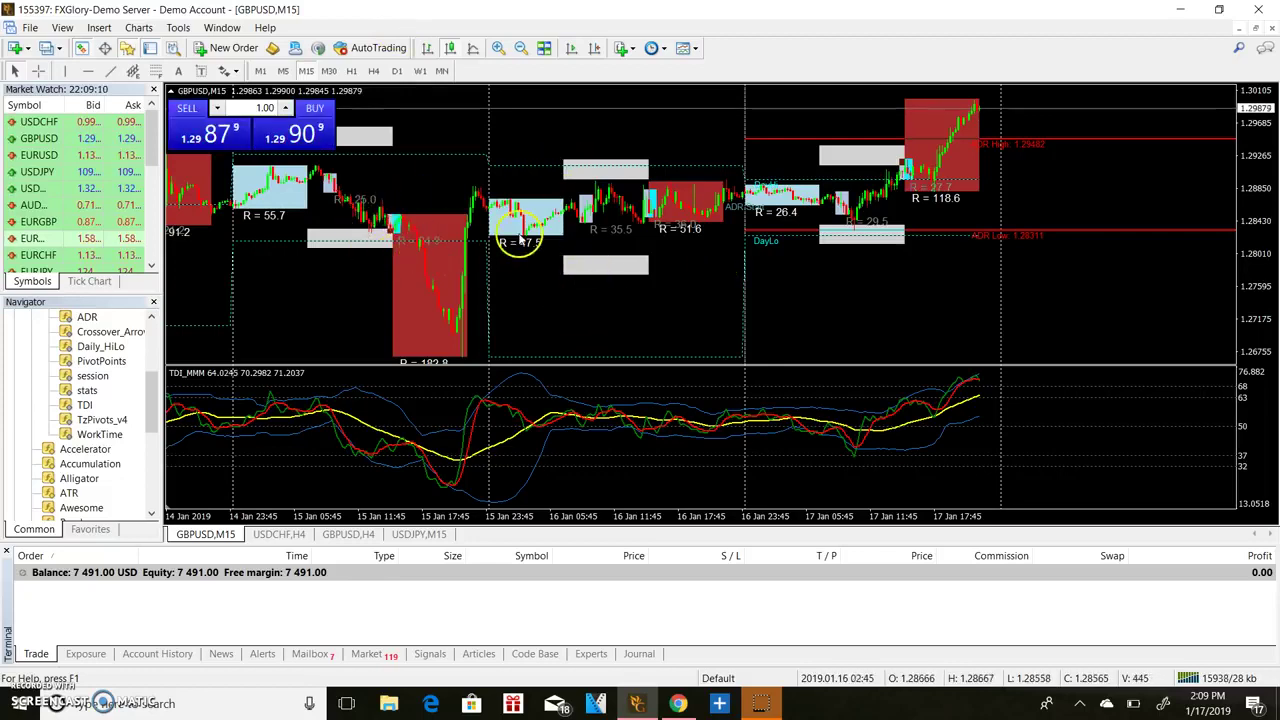
# Scroll back to 10–16 Jan and crosshair-measure the drop from the 14 January high.
pyautogui.scroll(5, 766, 277)
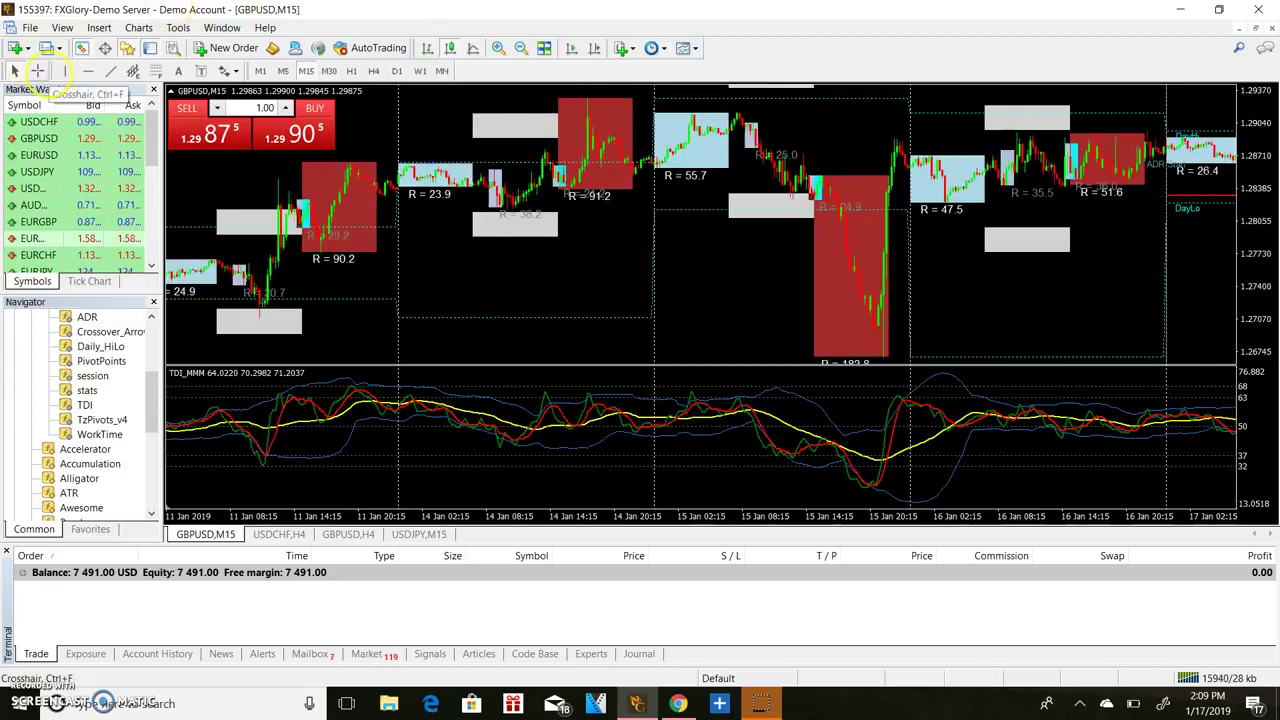
pyautogui.click(37, 70)
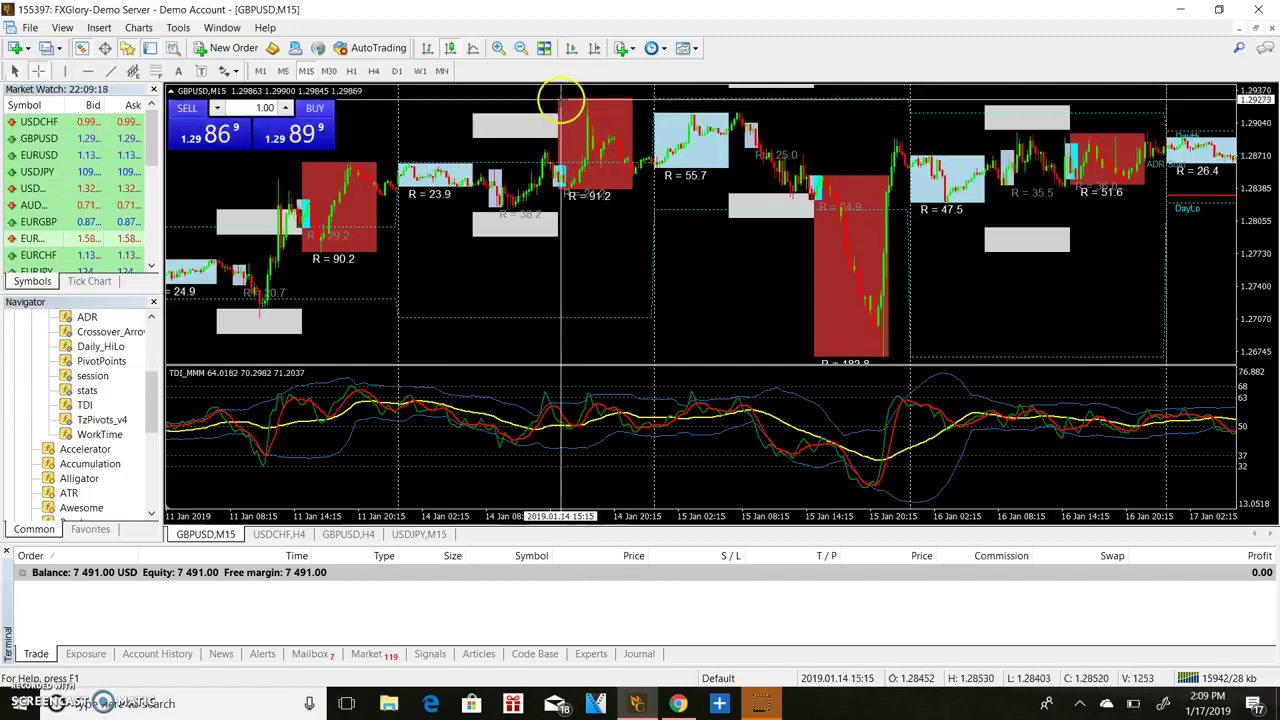
pyautogui.moveTo(562, 100); pyautogui.dragTo(612, 205)
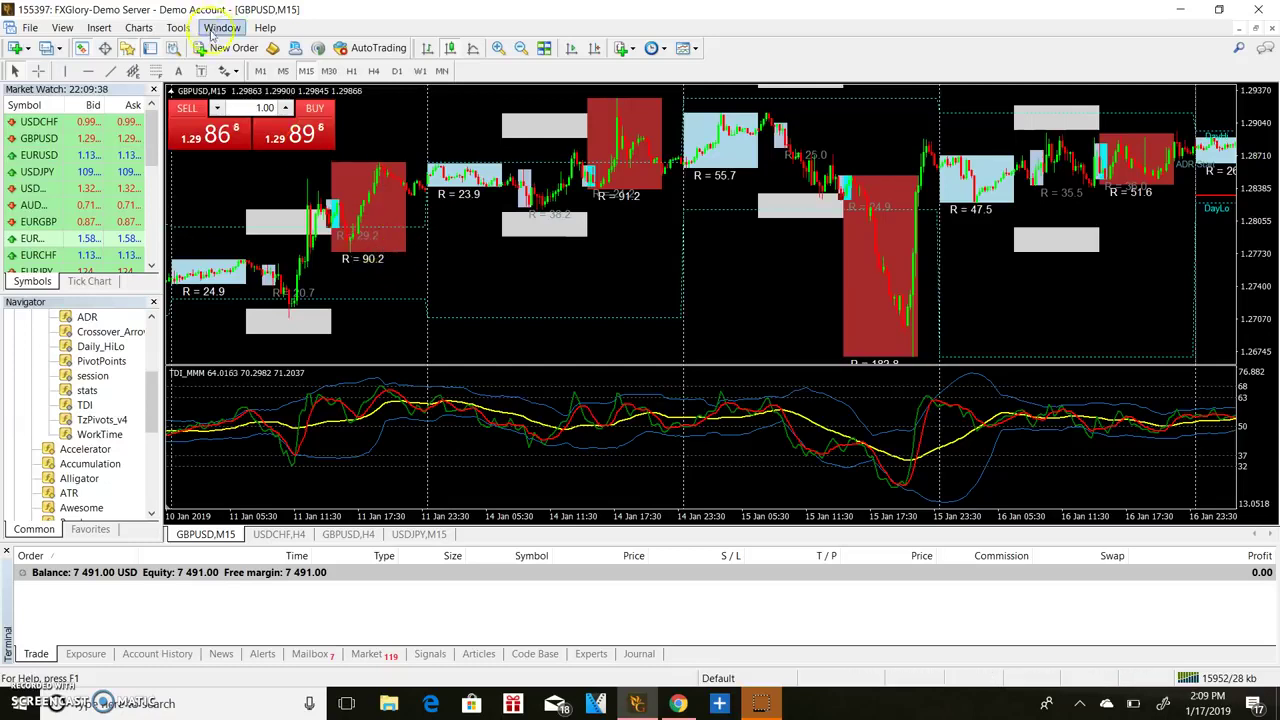
# Crosshair-measure the 15 Jan fall from the session high to the 1.2686 low, about 2284 points.
pyautogui.click(38, 70)
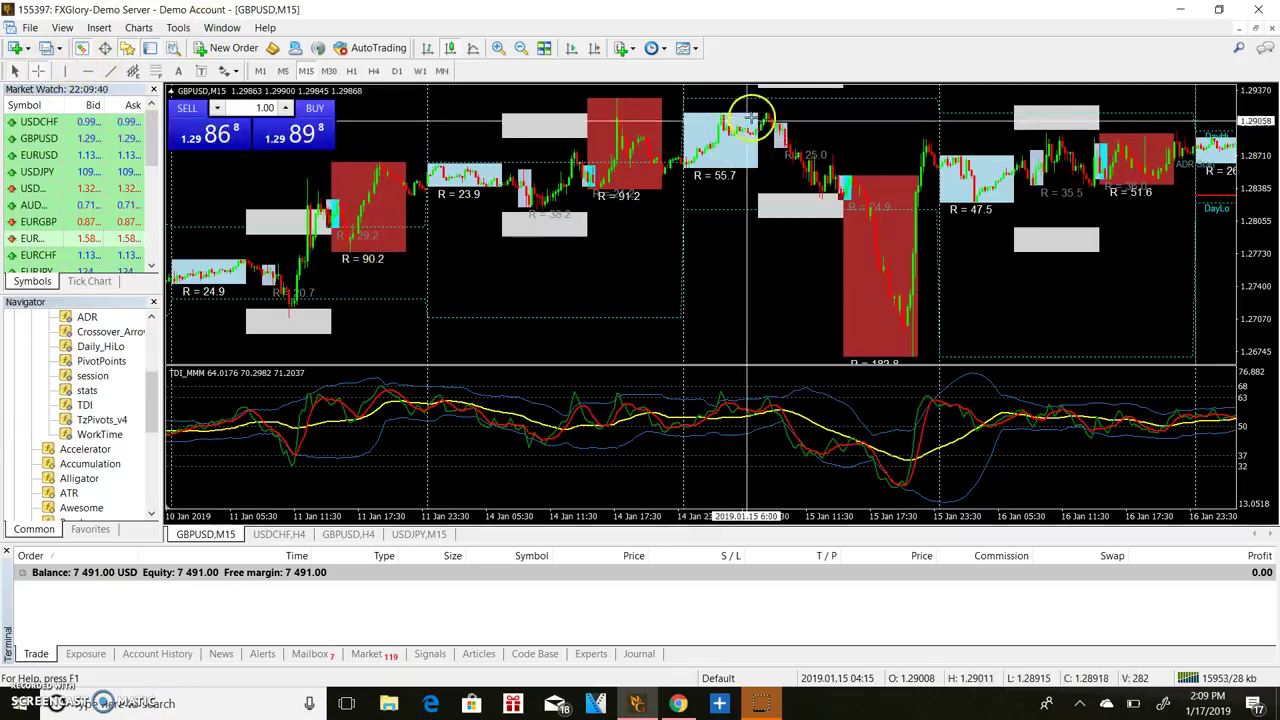
pyautogui.moveTo(750, 118); pyautogui.dragTo(768, 110)
pyautogui.moveTo(830, 145); pyautogui.dragTo(912, 342)
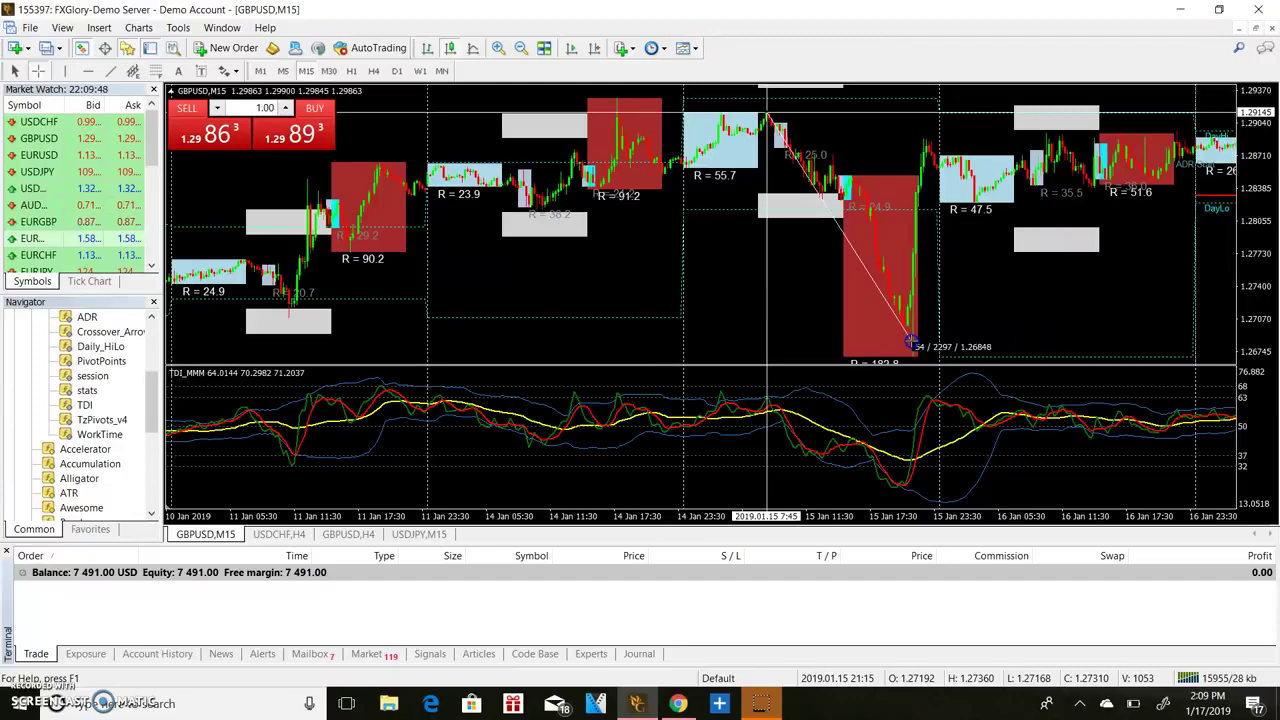
pyautogui.moveTo(910, 342); pyautogui.dragTo(910, 341)
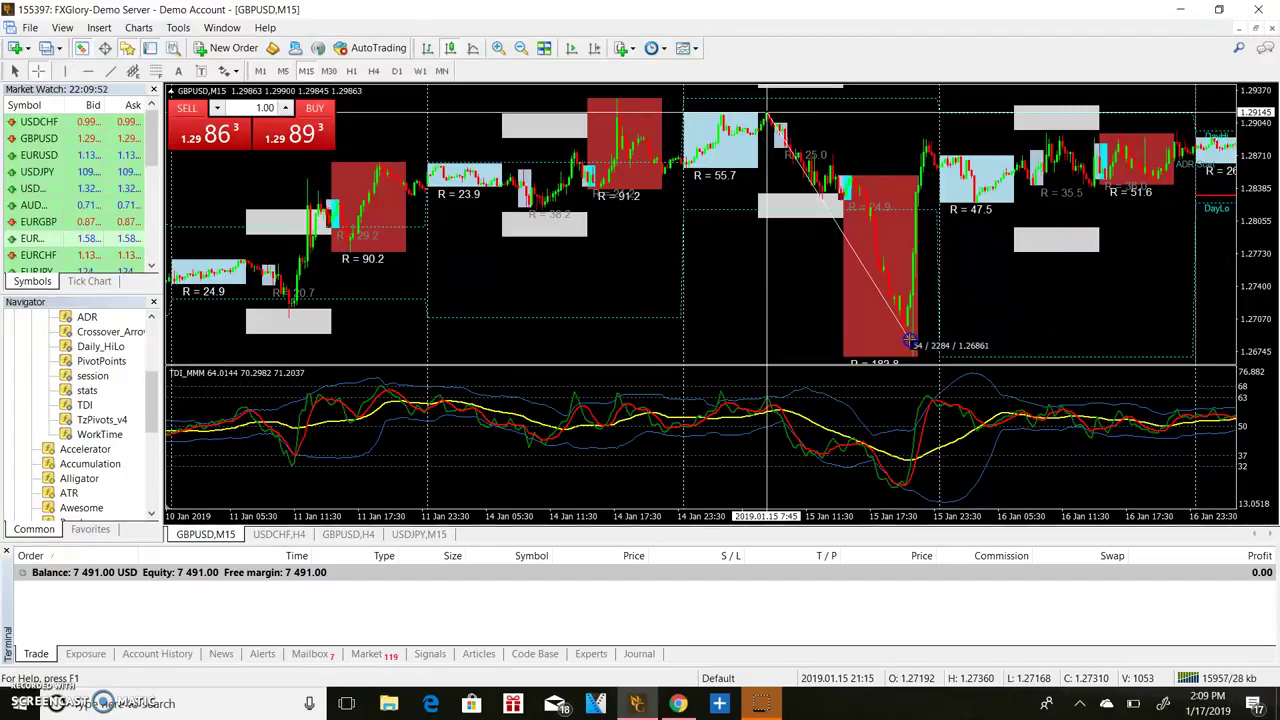
pyautogui.moveTo(910, 342); pyautogui.dragTo(910, 340)
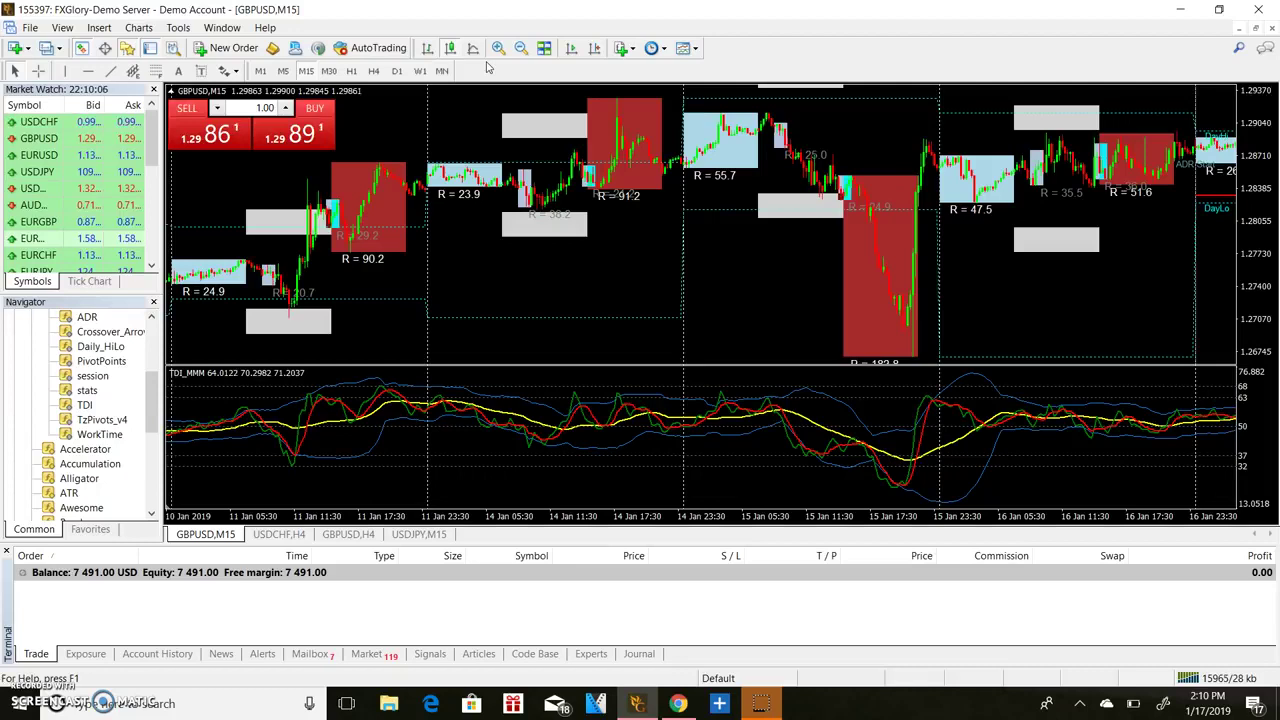
# Edit the GBPUSD one-click trading lot field, first applying a 0.01 lot size.
pyautogui.click(414, 106)
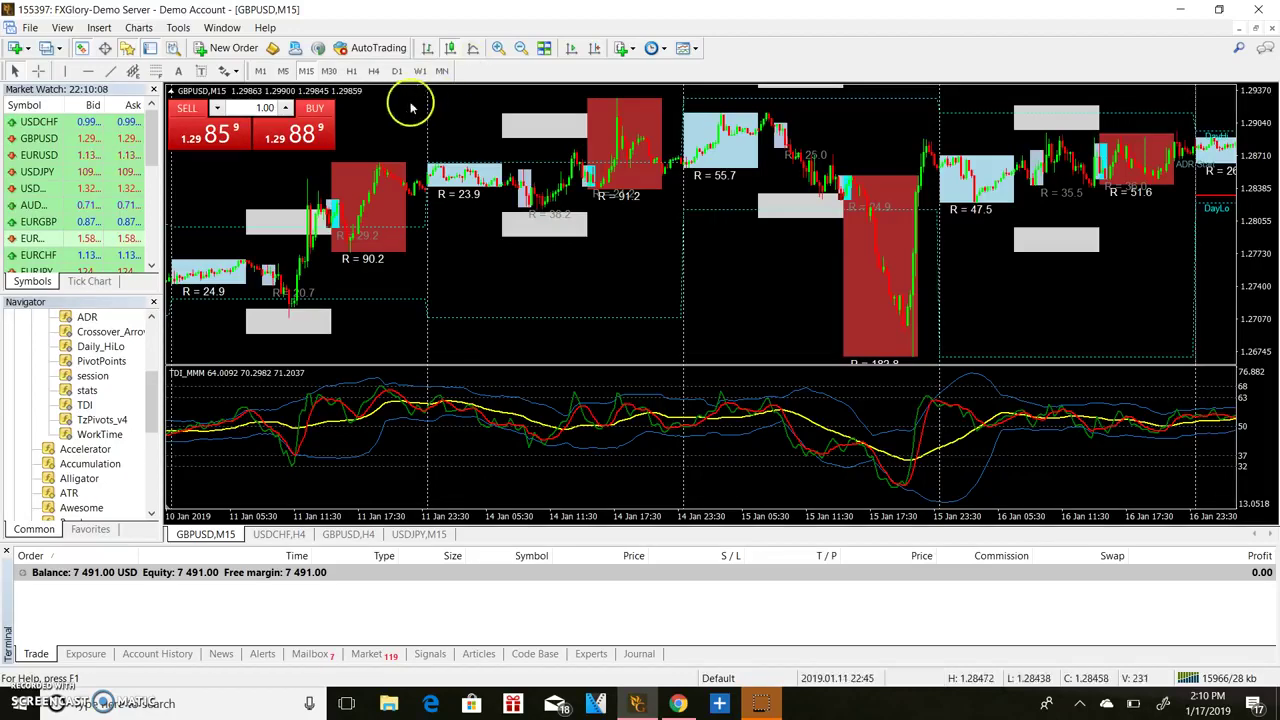
pyautogui.click(275, 108)
pyautogui.doubleClick(276, 108)
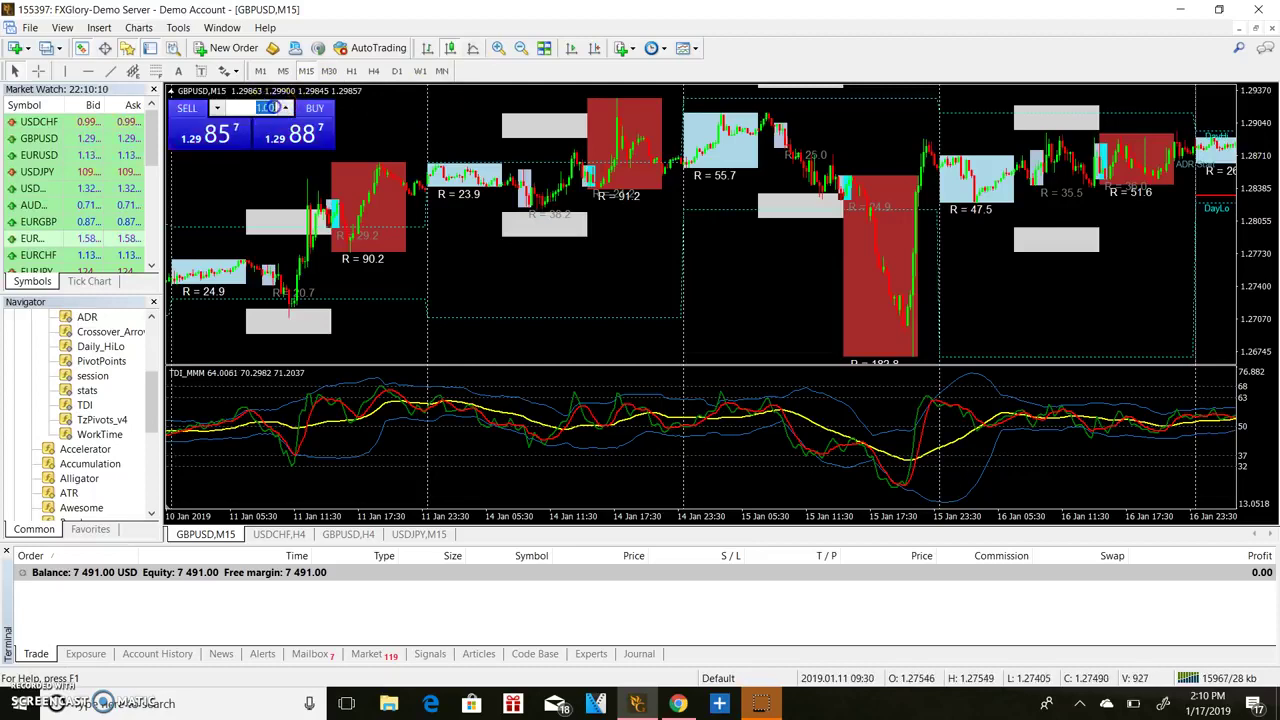
pyautogui.write('0.00')
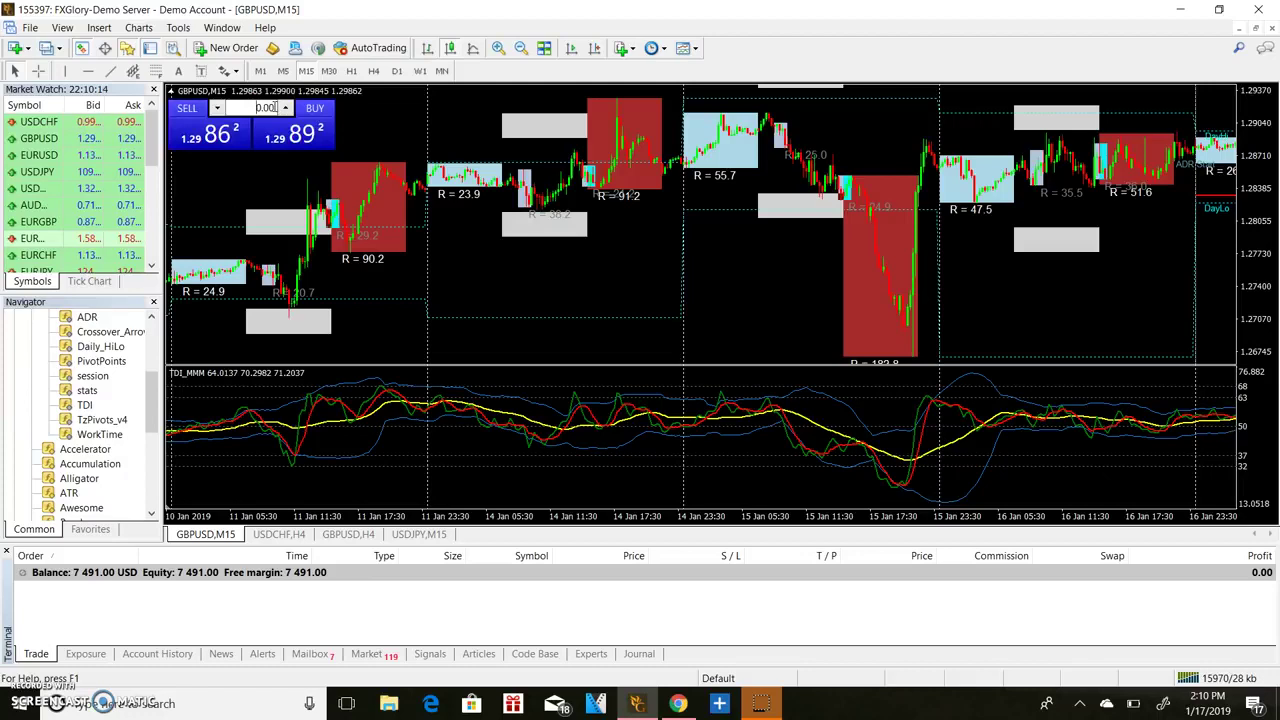
pyautogui.click(265, 113)
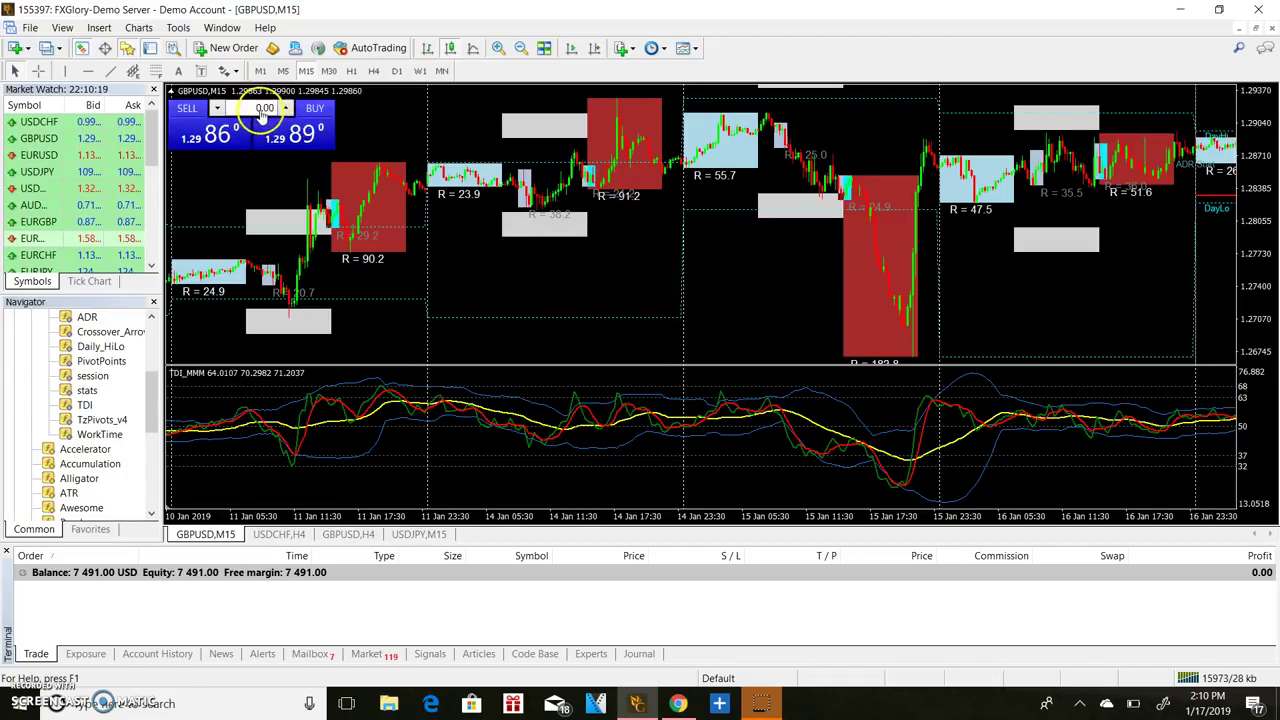
pyautogui.scroll(1, 262, 116)
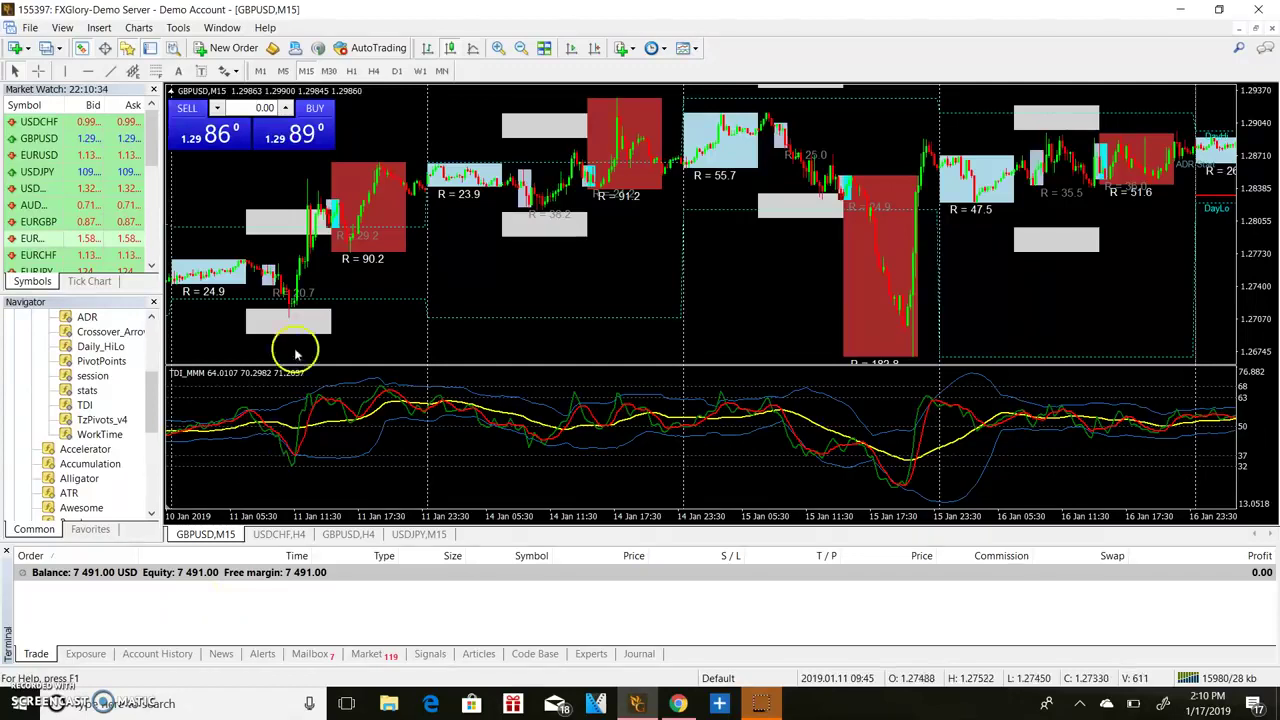
pyautogui.click(276, 110)
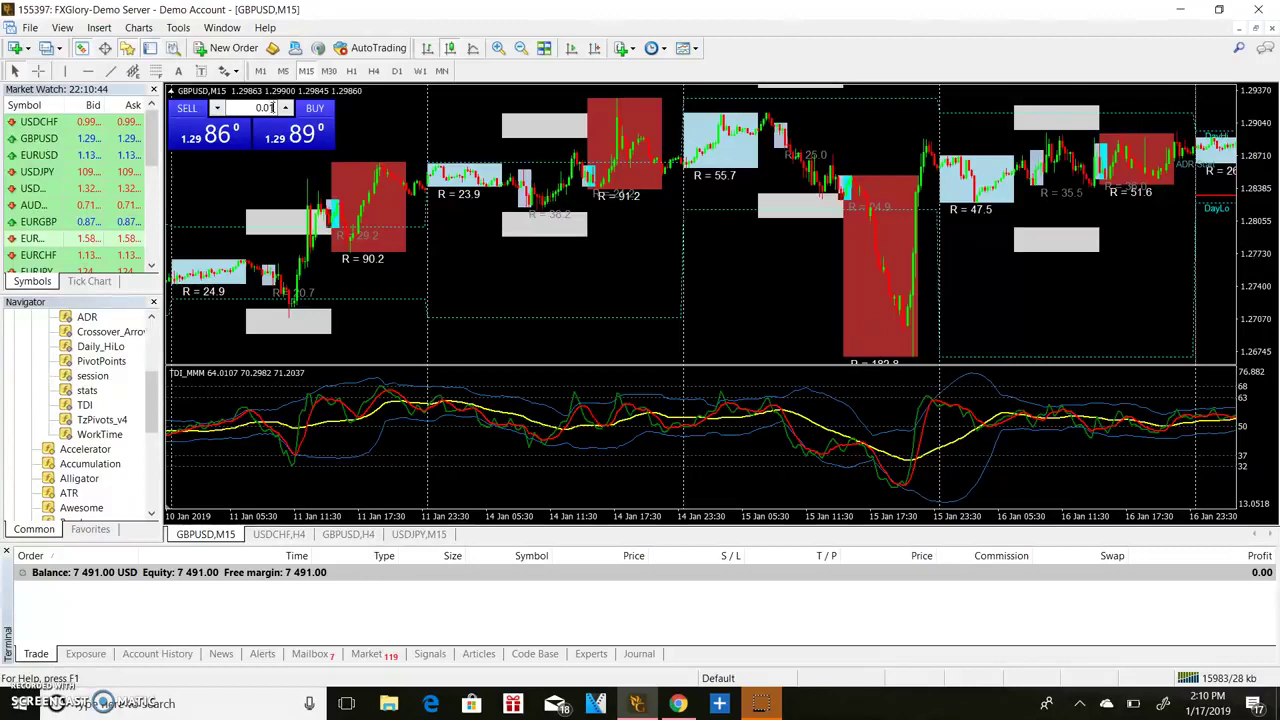
pyautogui.click(467, 133)
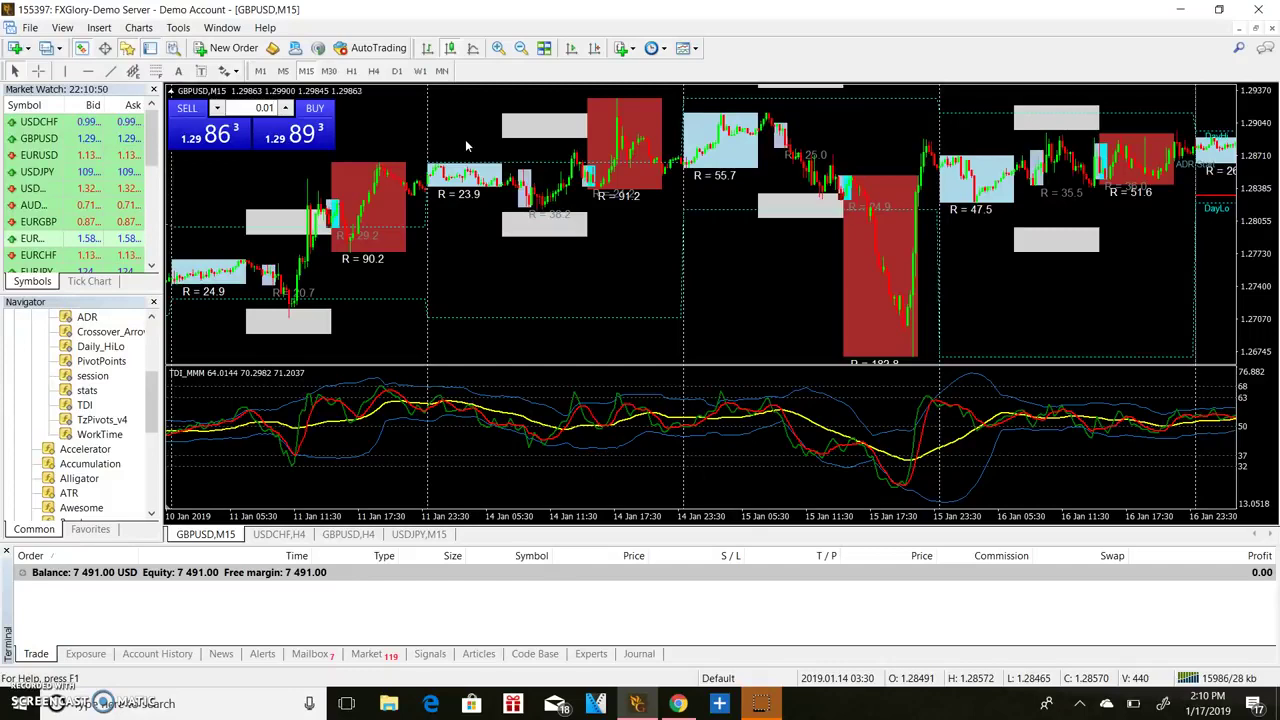
pyautogui.click(313, 112)
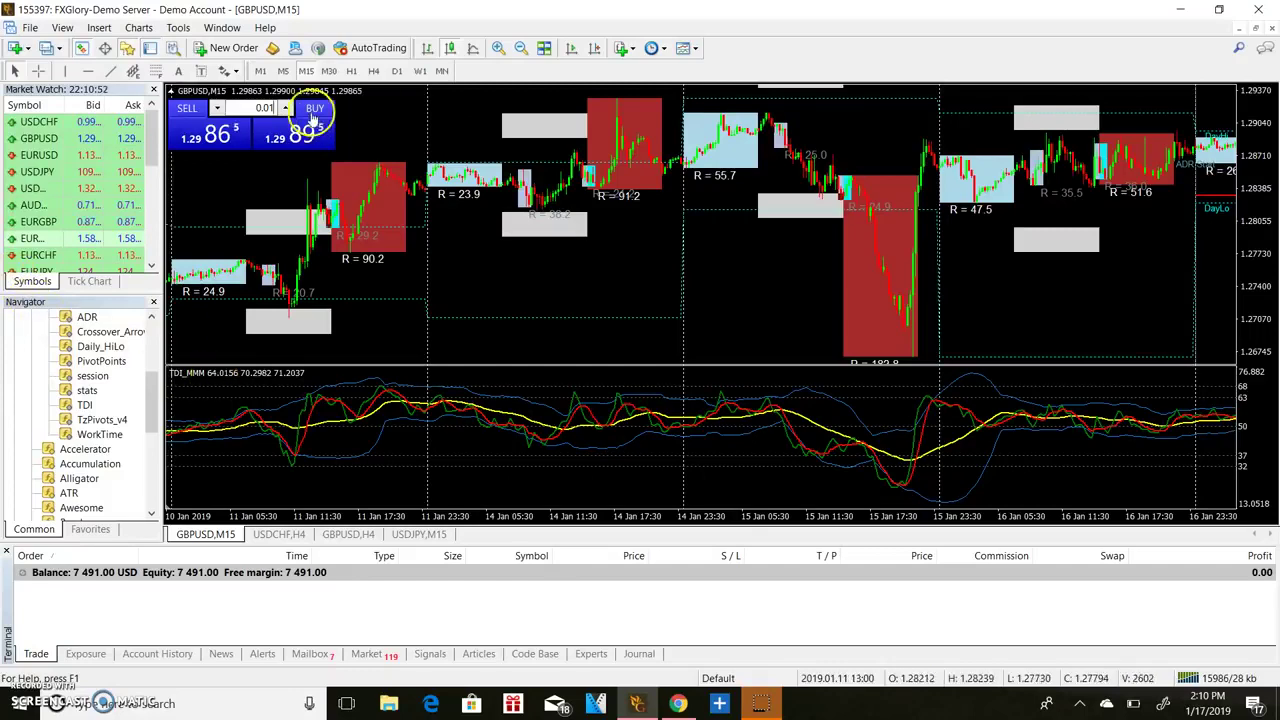
pyautogui.click(271, 133)
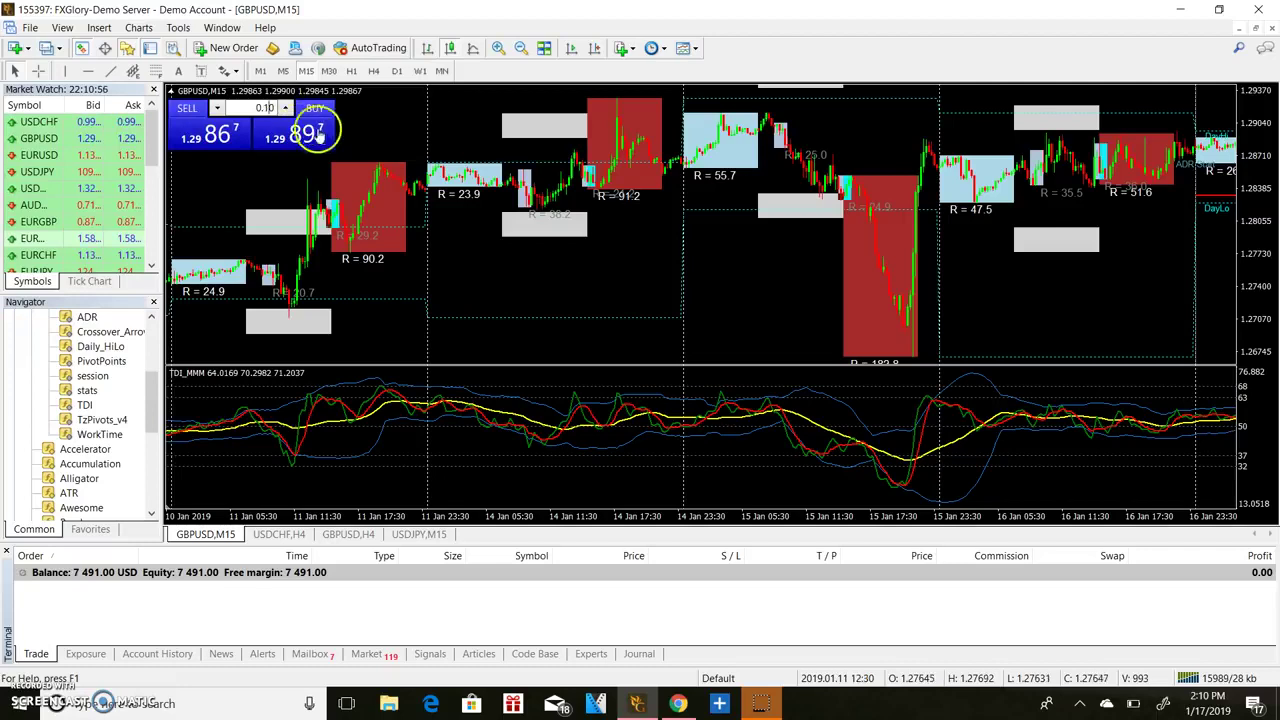
# Change the one-click lot size from 0.10 to 0.20 and apply it.
pyautogui.click(272, 108)
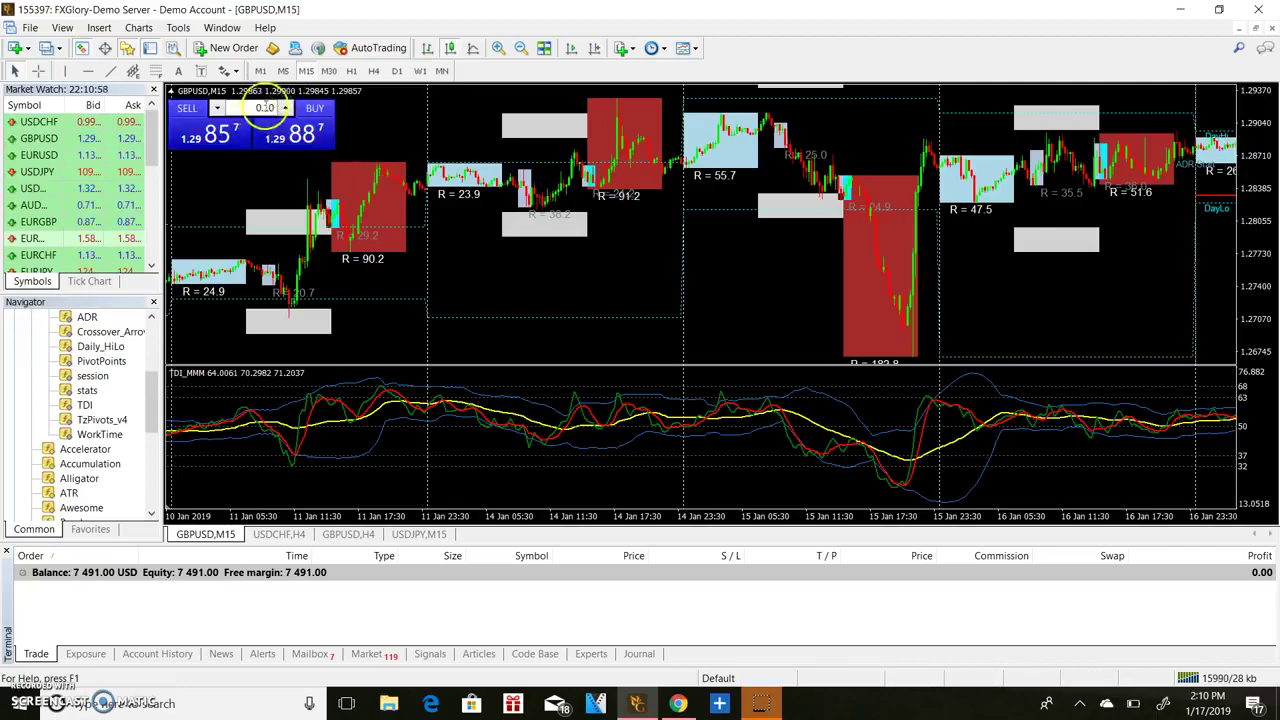
pyautogui.click(270, 108)
pyautogui.press('BackSpace')
pyautogui.write('0')
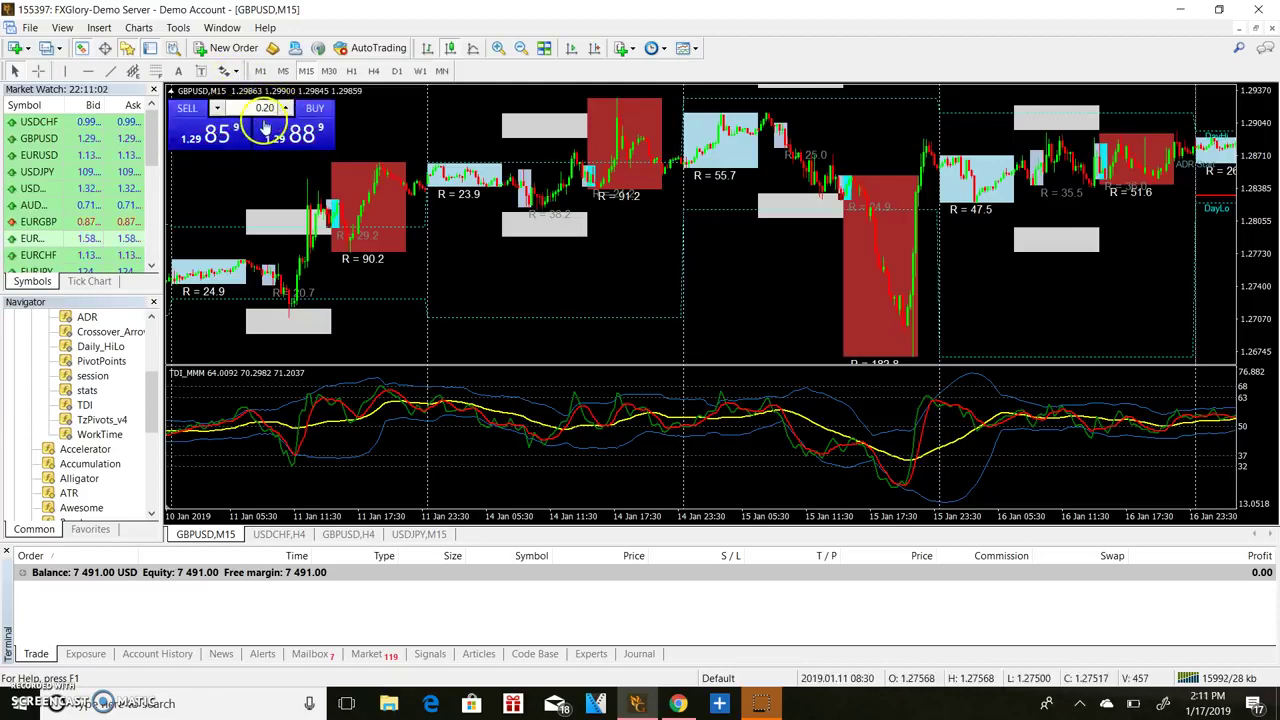
pyautogui.click(272, 108)
pyautogui.click(419, 168)
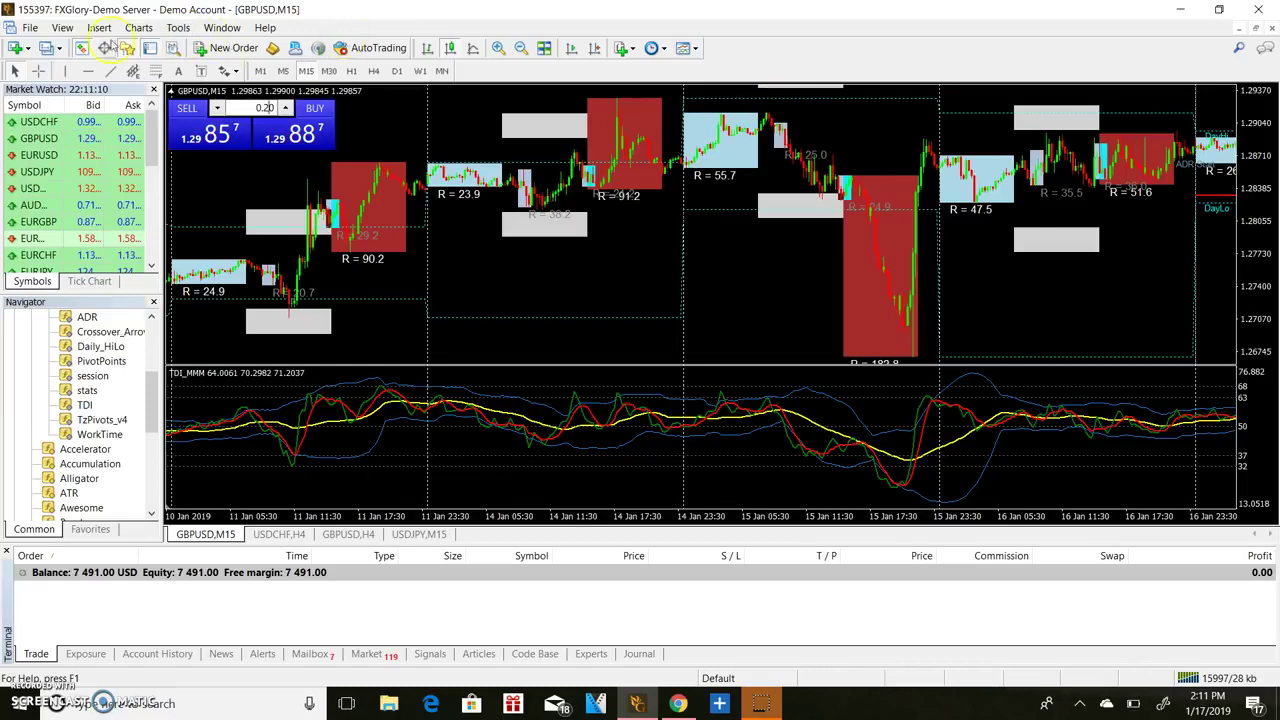
pyautogui.click(38, 73)
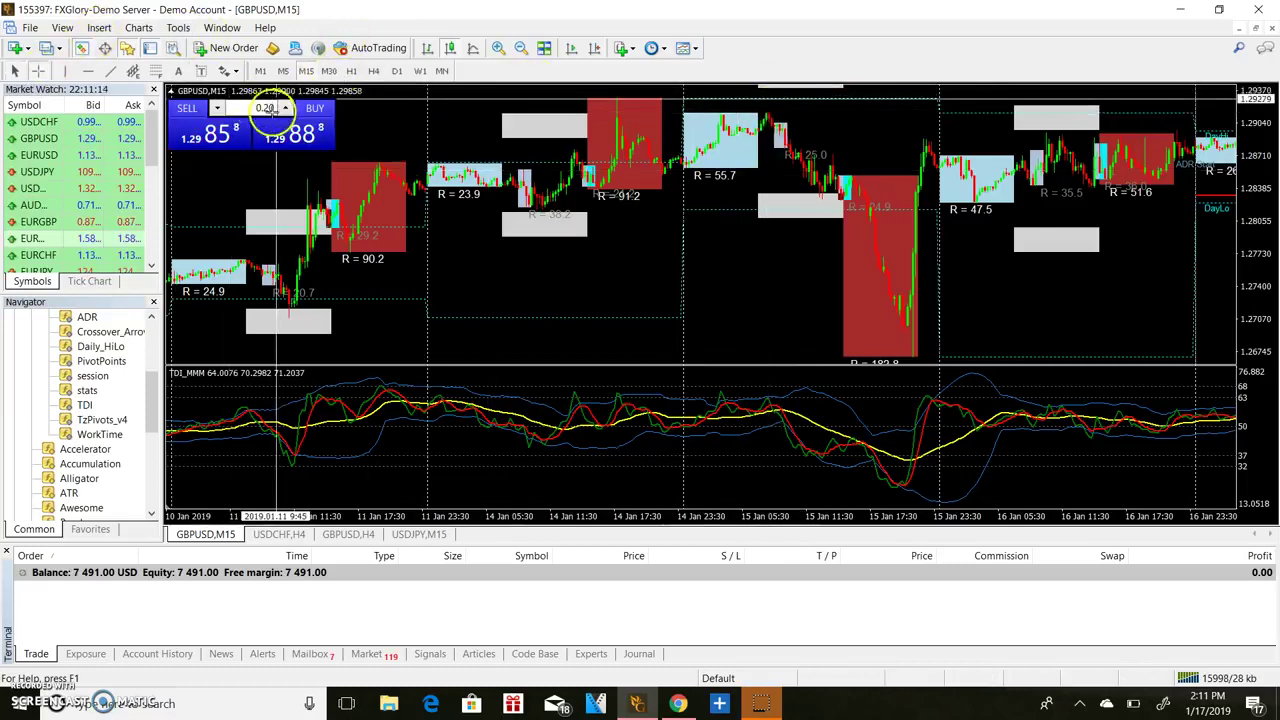
pyautogui.moveTo(767, 117); pyautogui.dragTo(909, 335)
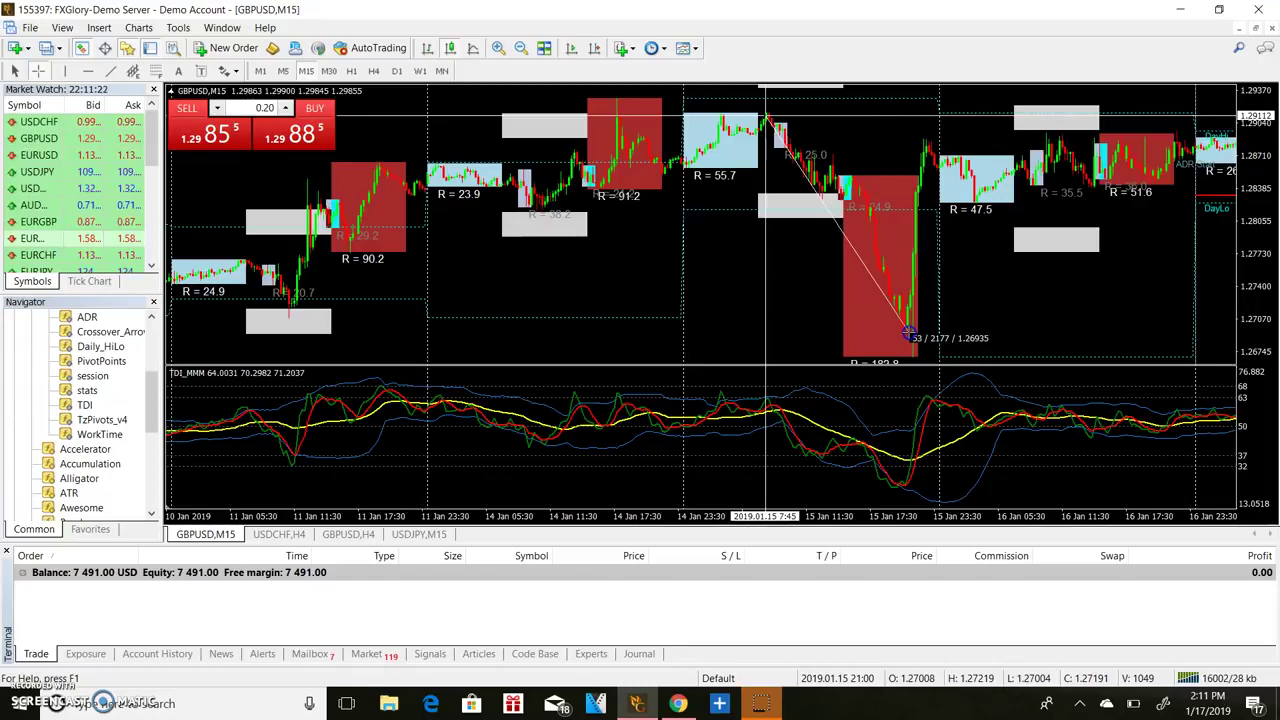
pyautogui.moveTo(909, 335); pyautogui.dragTo(909, 335)
pyautogui.click(386, 242)
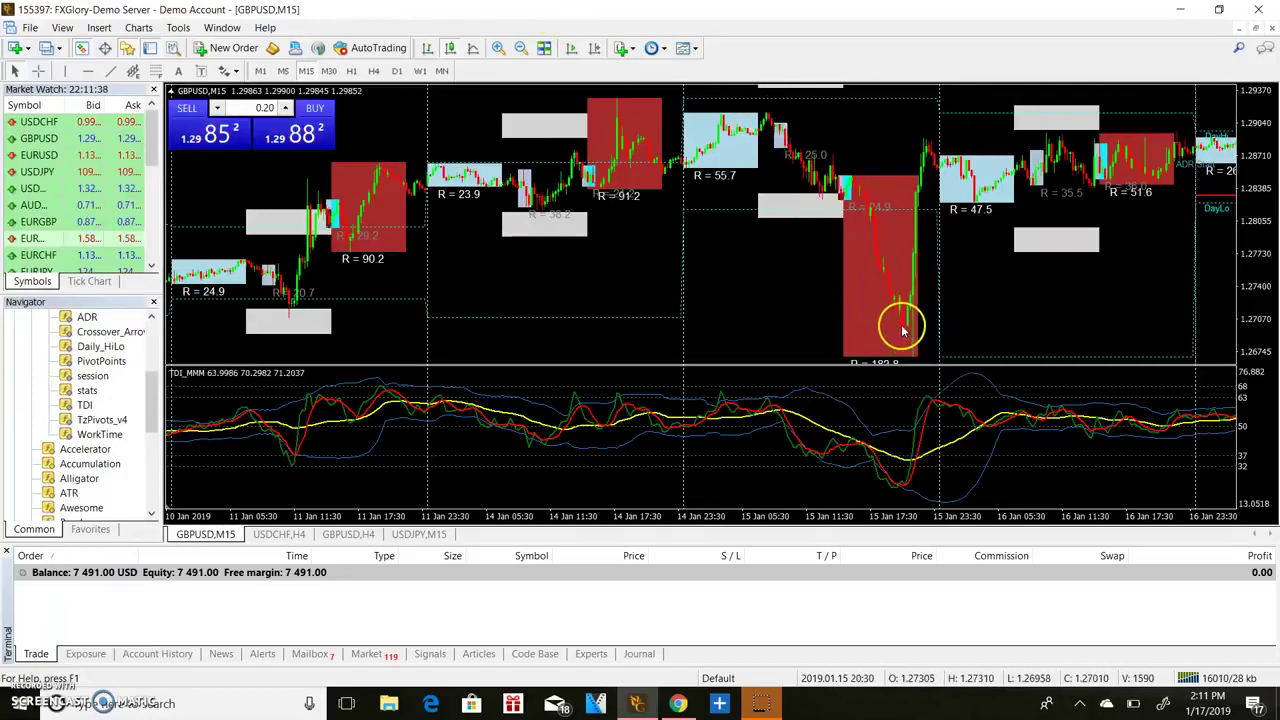
pyautogui.moveTo(903, 330)
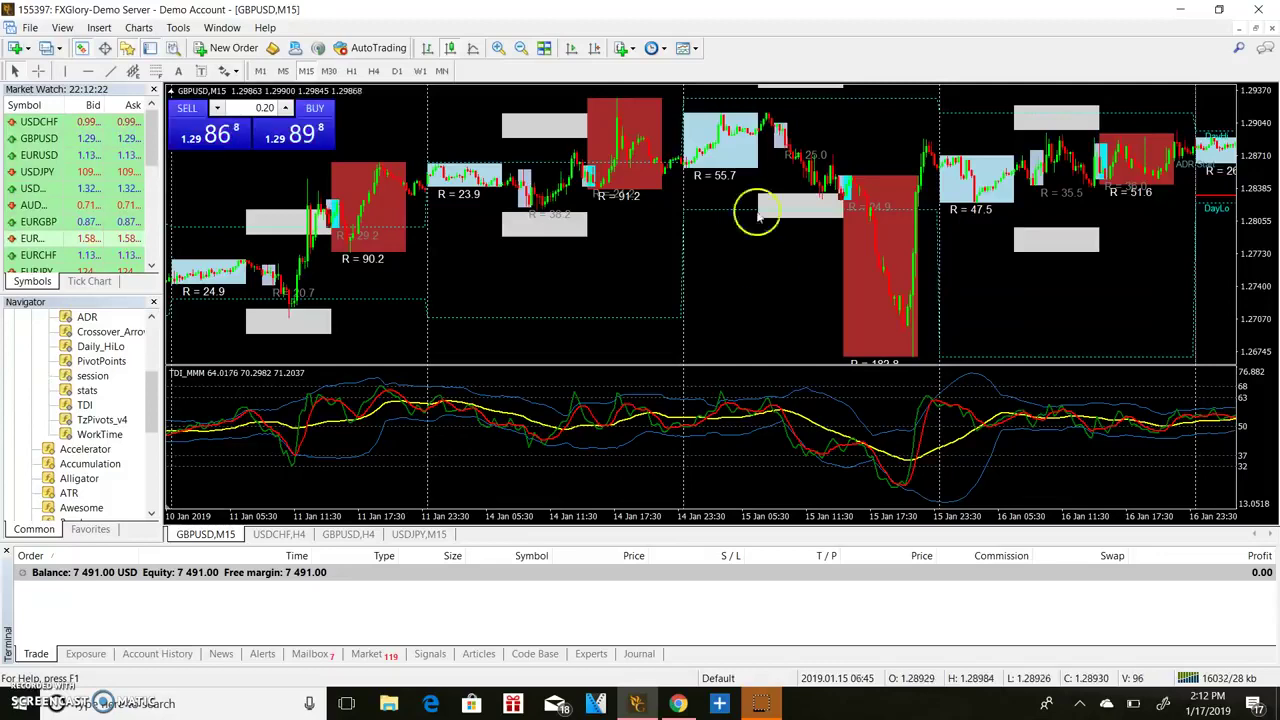
# Scroll to the latest GBPUSD M15 bars, then drag the chart back to 8–14 January.
pyautogui.scroll(-2, 918, 283)
pyautogui.scroll(-2, 918, 283)
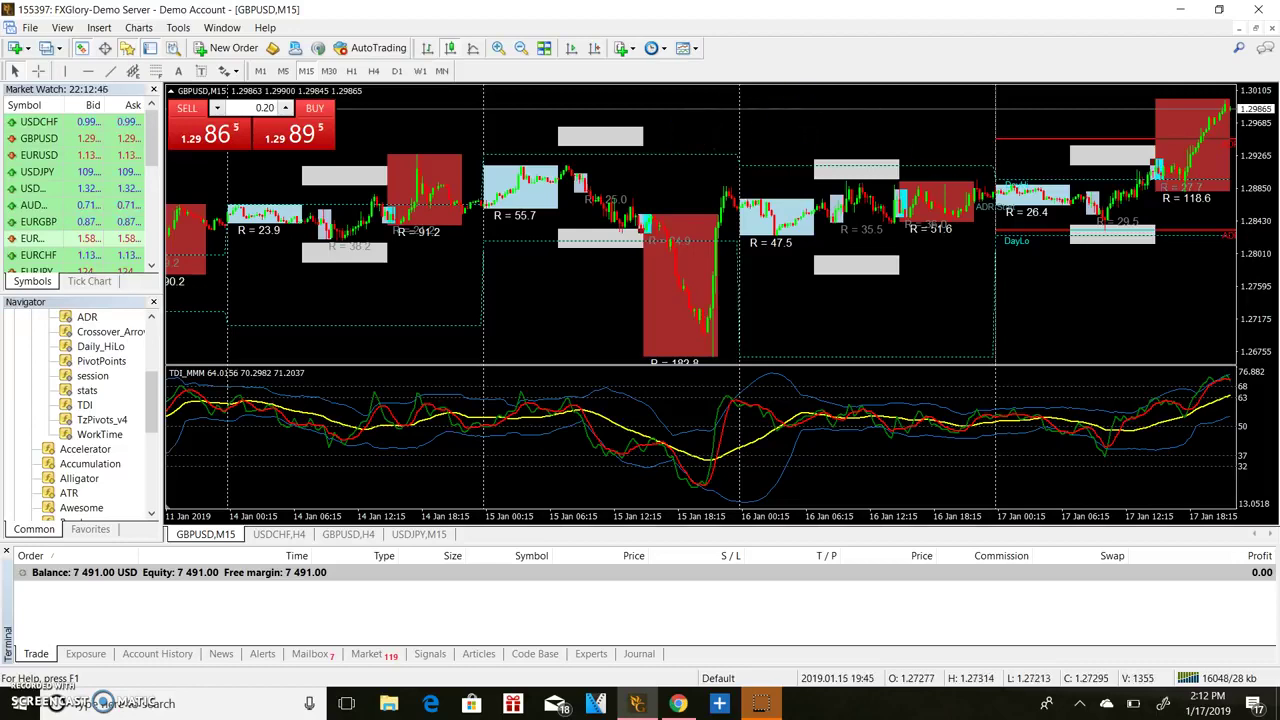
pyautogui.moveTo(575, 230); pyautogui.dragTo(1001, 249)
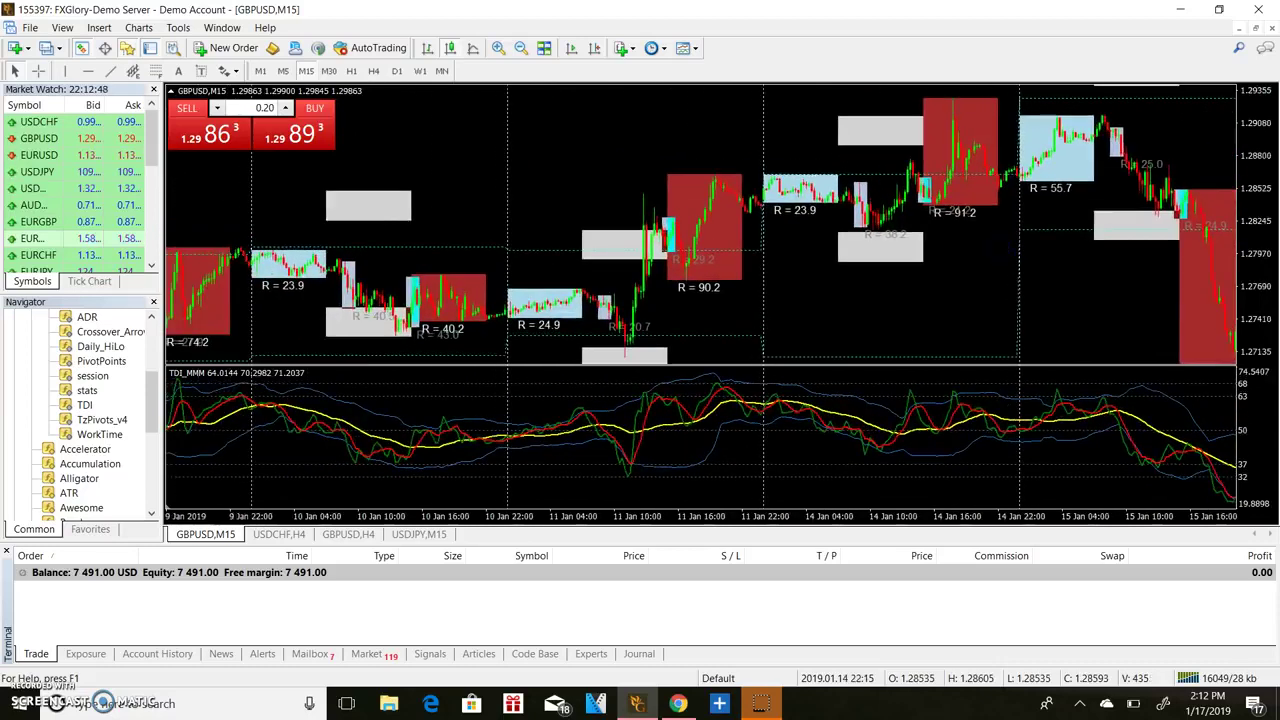
pyautogui.moveTo(543, 229); pyautogui.dragTo(748, 235)
pyautogui.moveTo(718, 305); pyautogui.dragTo(684, 305)
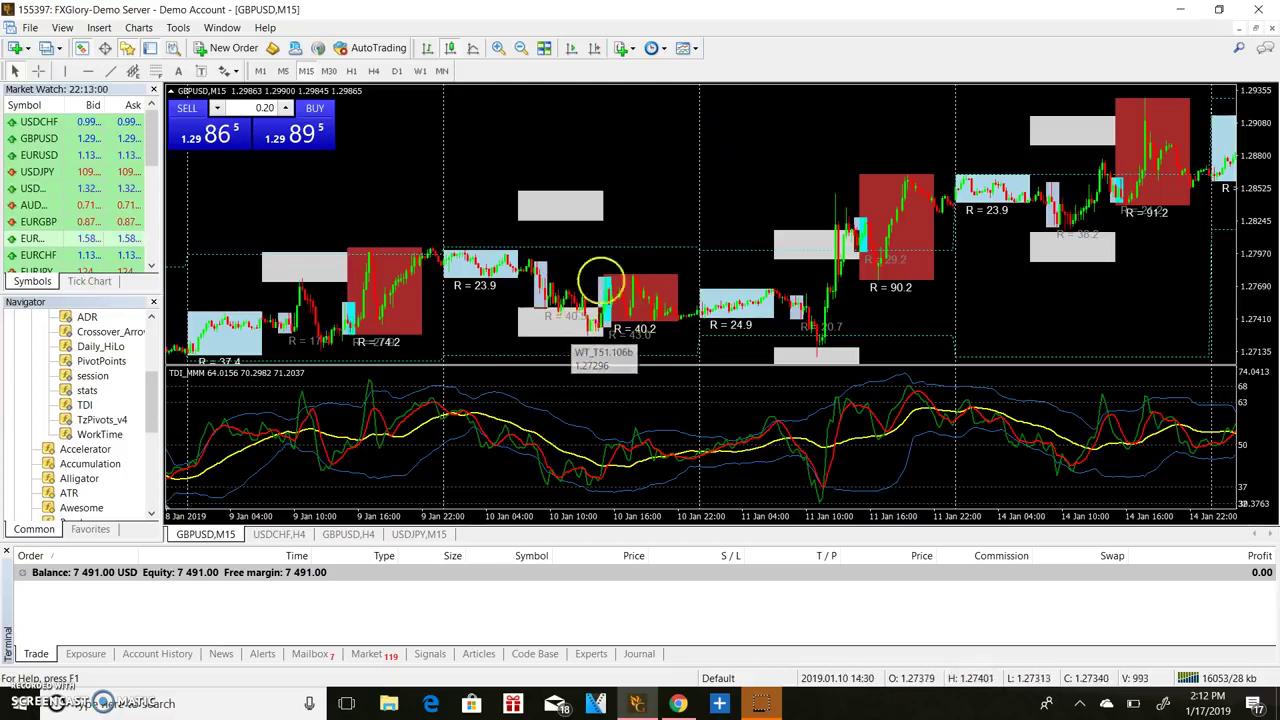
pyautogui.moveTo(596, 318)
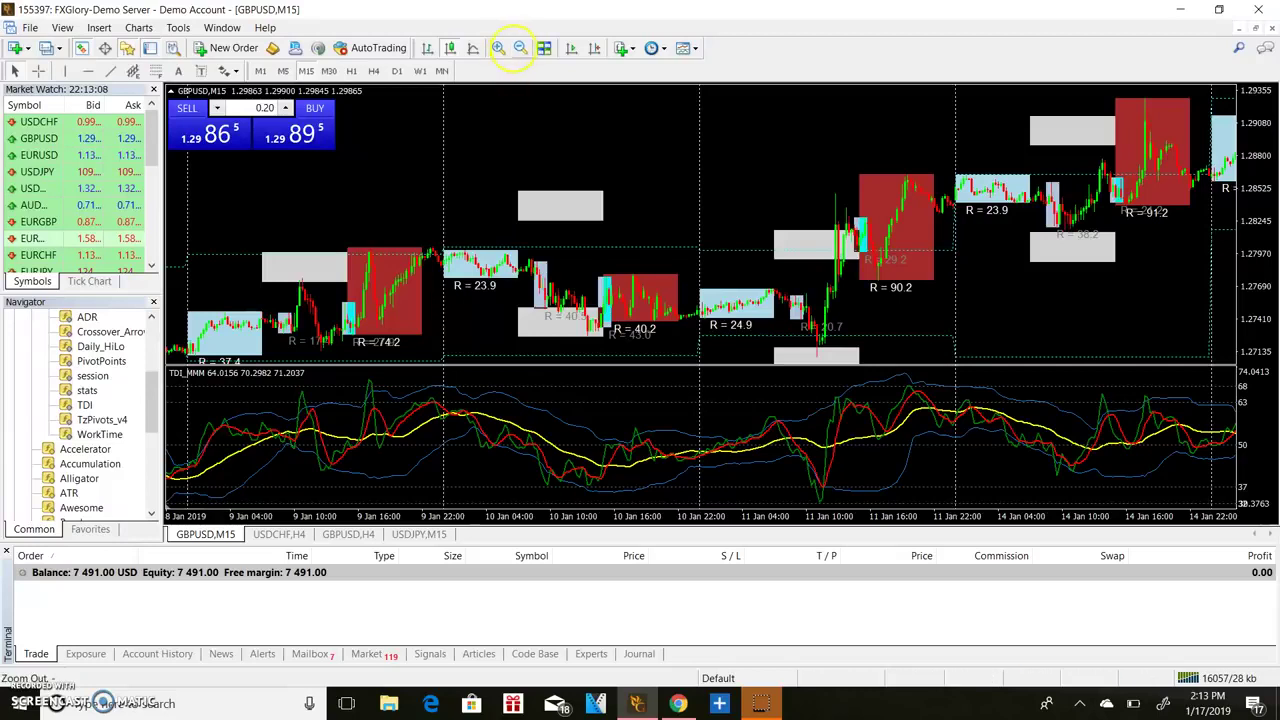
# Zoom in on the 9–11 January candles and point out the cyan box near the 10 Jan low.
pyautogui.click(497, 47)
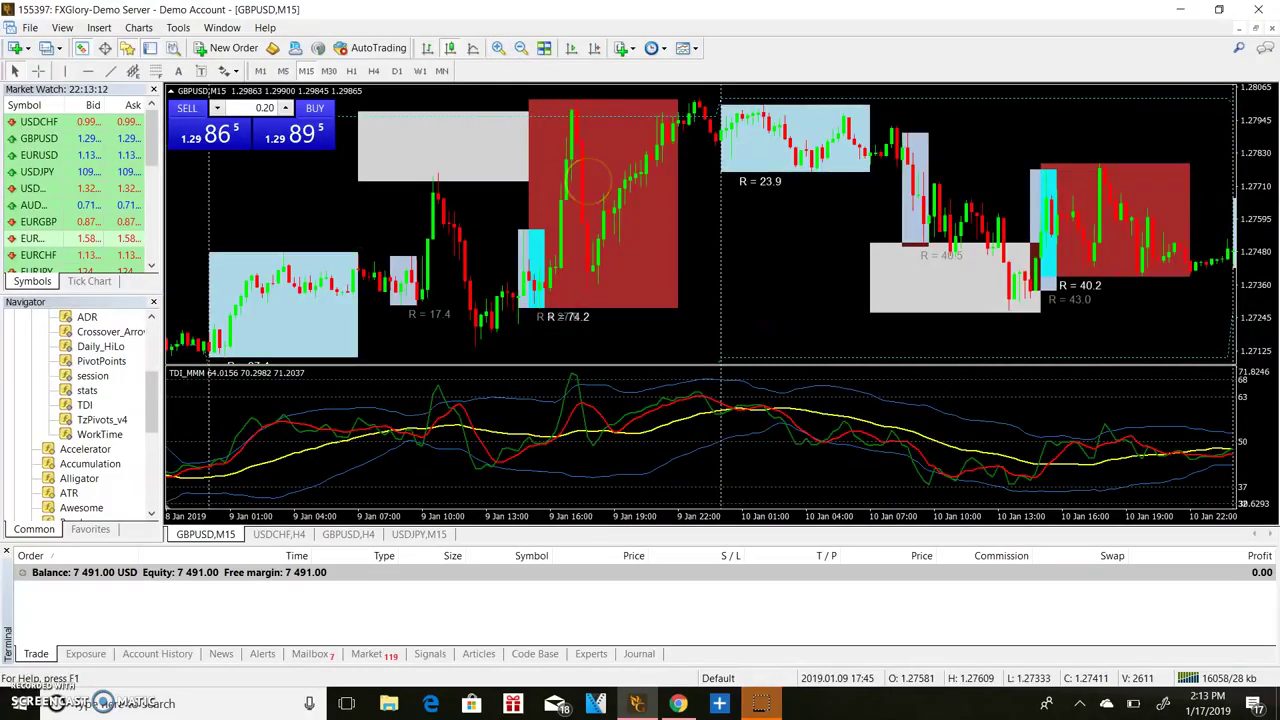
pyautogui.moveTo(1097, 214); pyautogui.dragTo(672, 312)
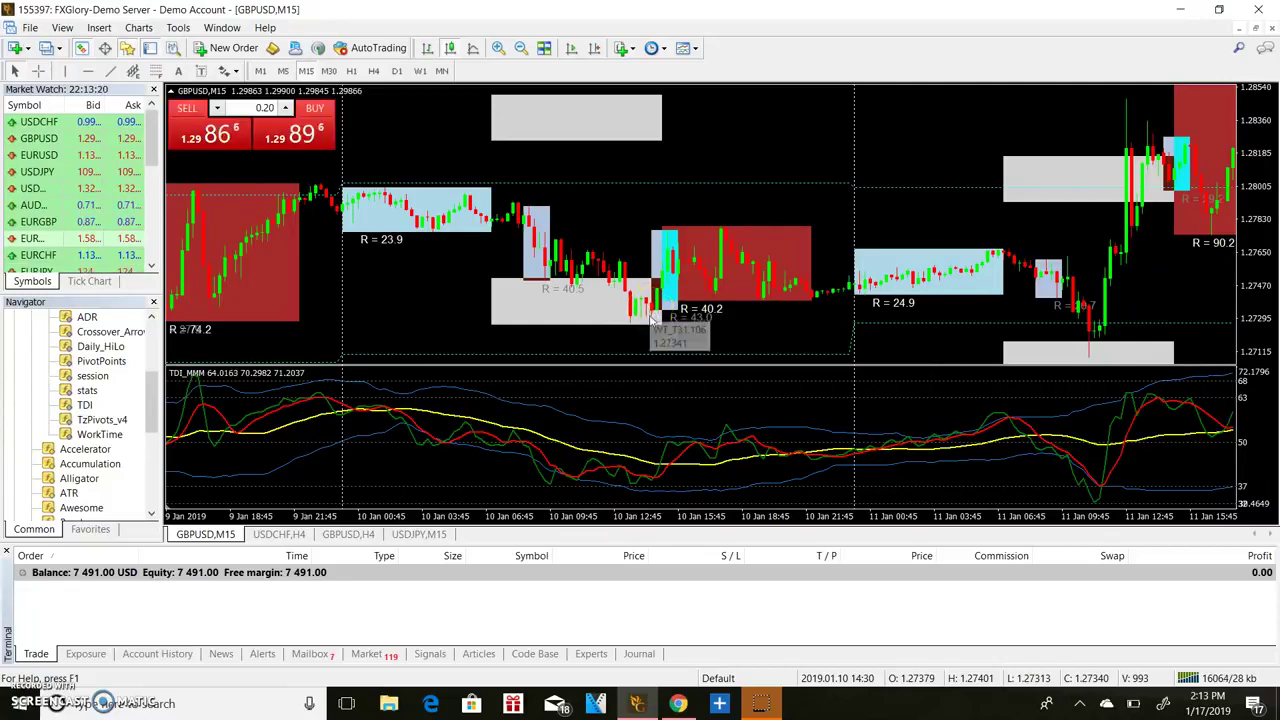
pyautogui.click(680, 260)
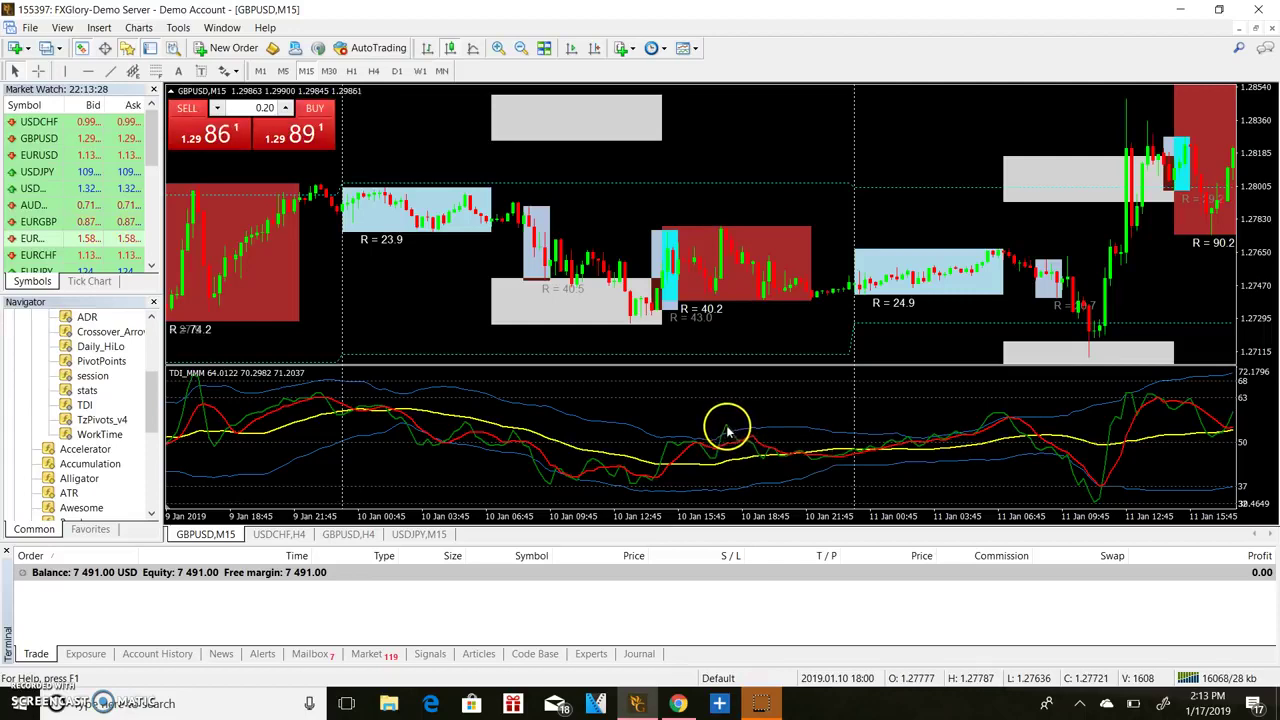
# Show the closed trades in the Terminal's Account History tab.
pyautogui.moveTo(724, 230)
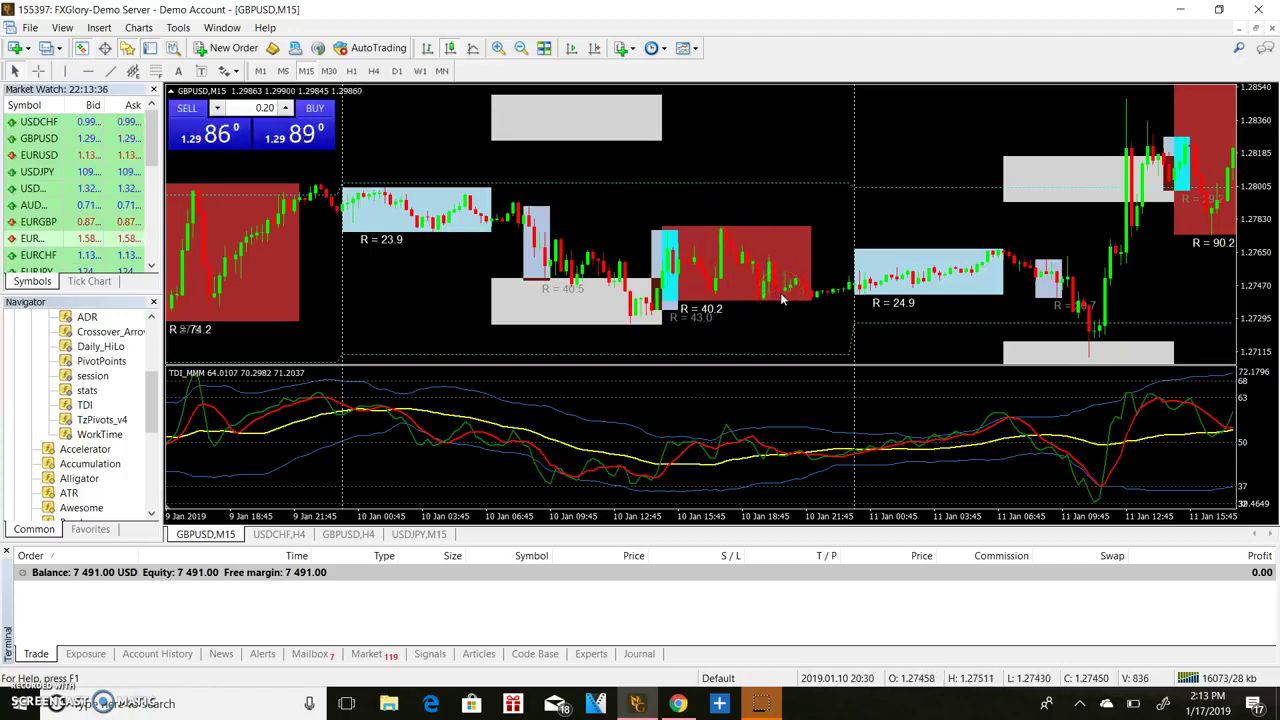
pyautogui.click(770, 135)
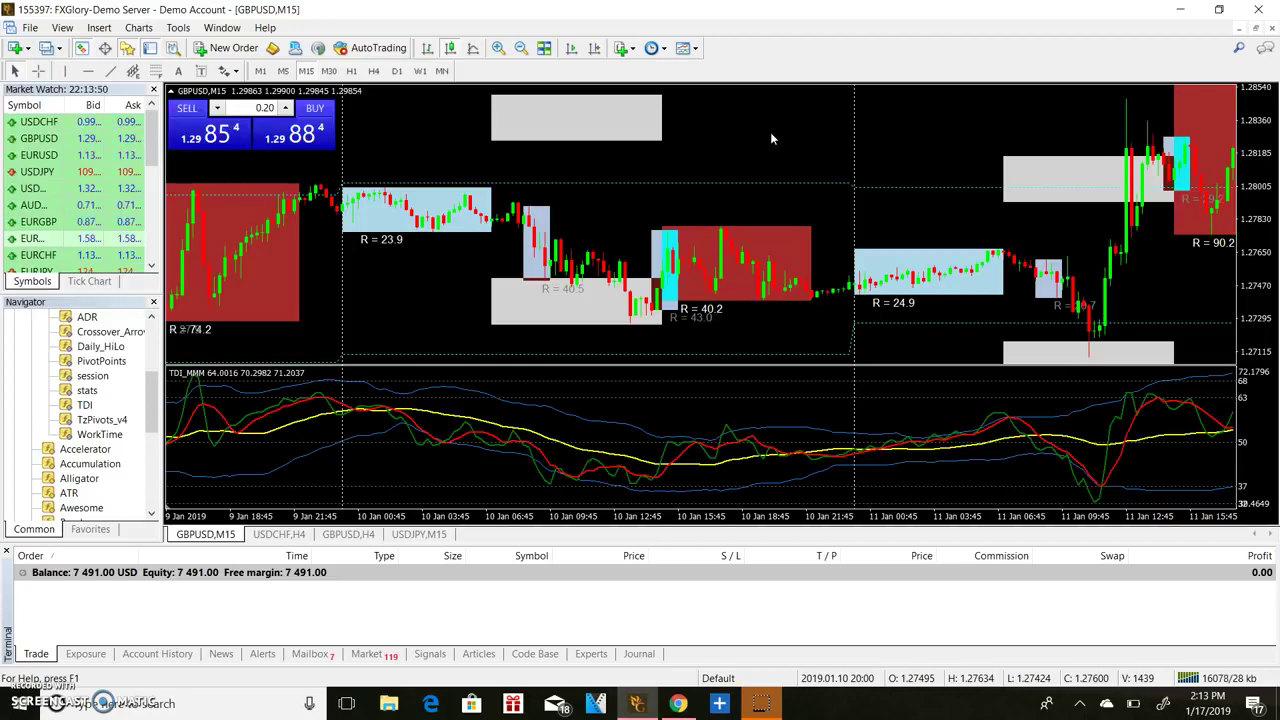
pyautogui.click(641, 202)
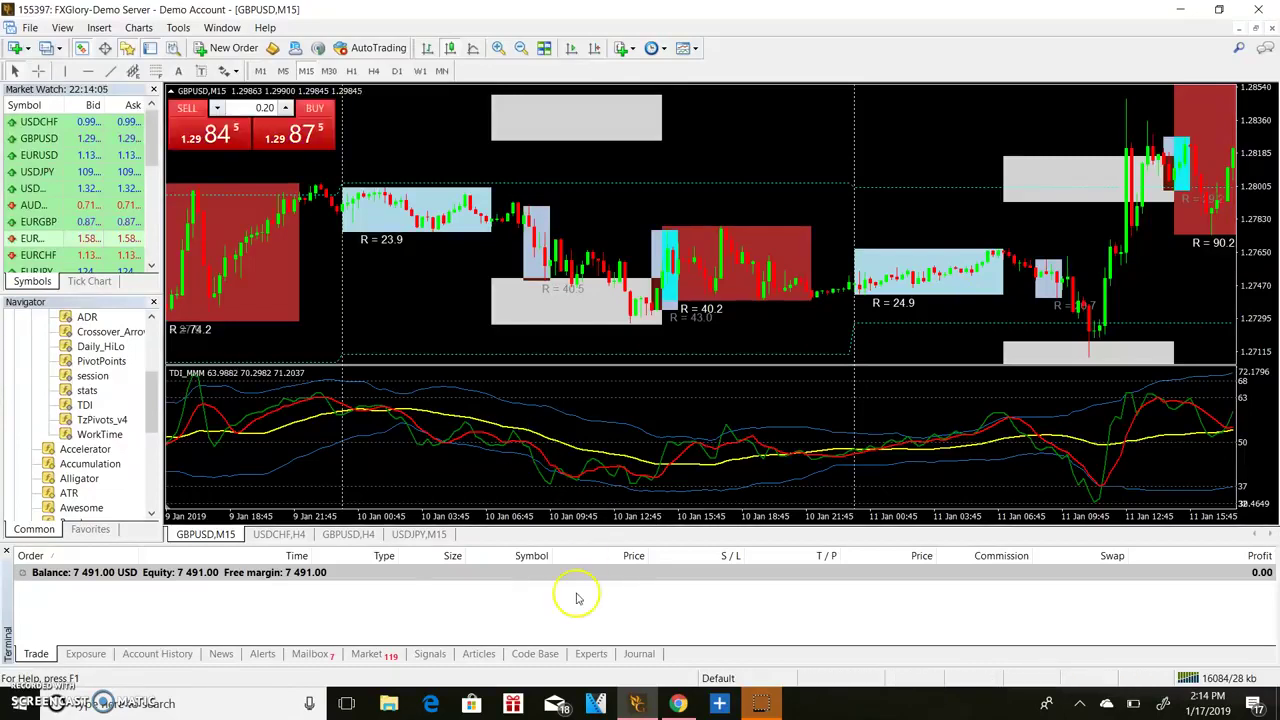
pyautogui.click(153, 656)
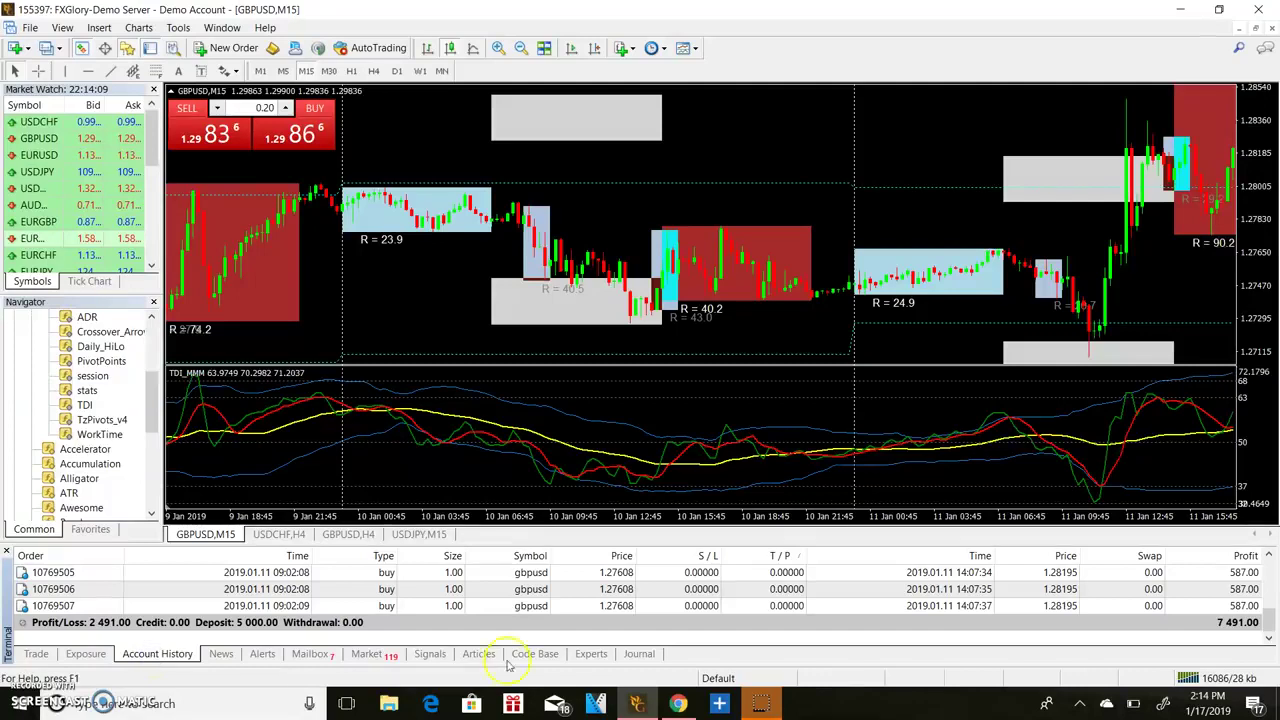
pyautogui.click(1272, 608)
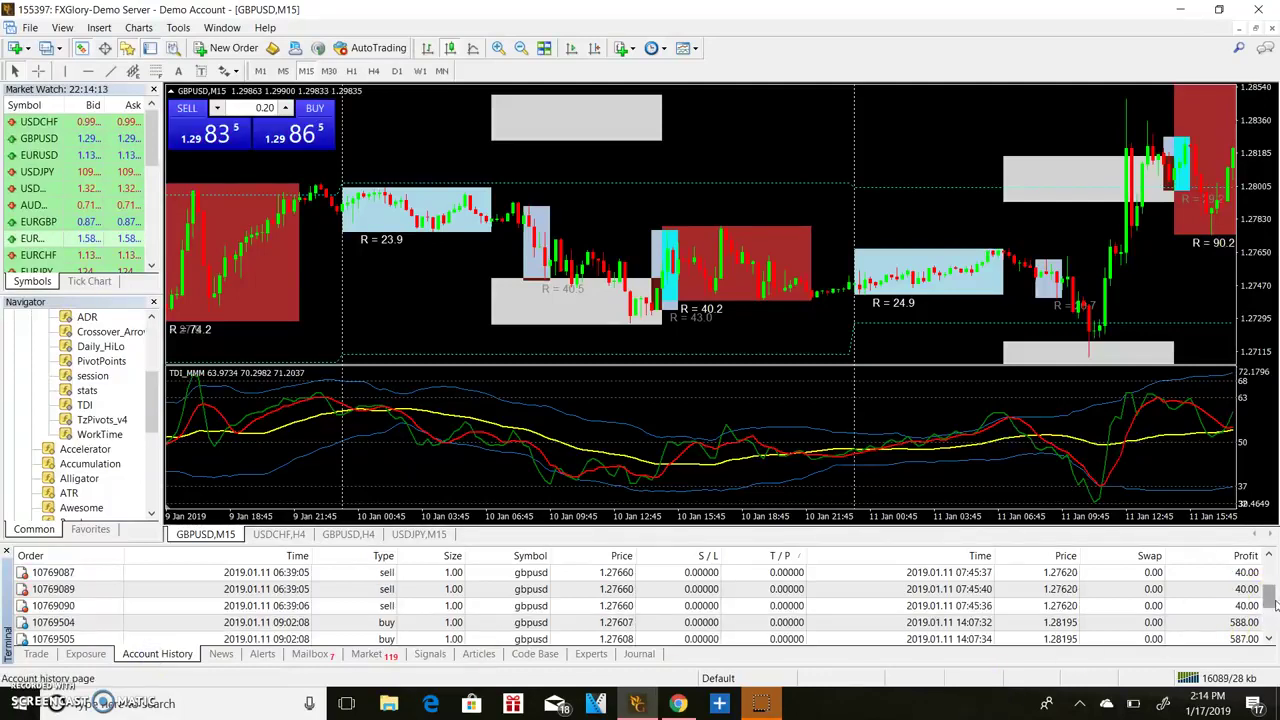
pyautogui.moveTo(1274, 602); pyautogui.dragTo(1274, 566)
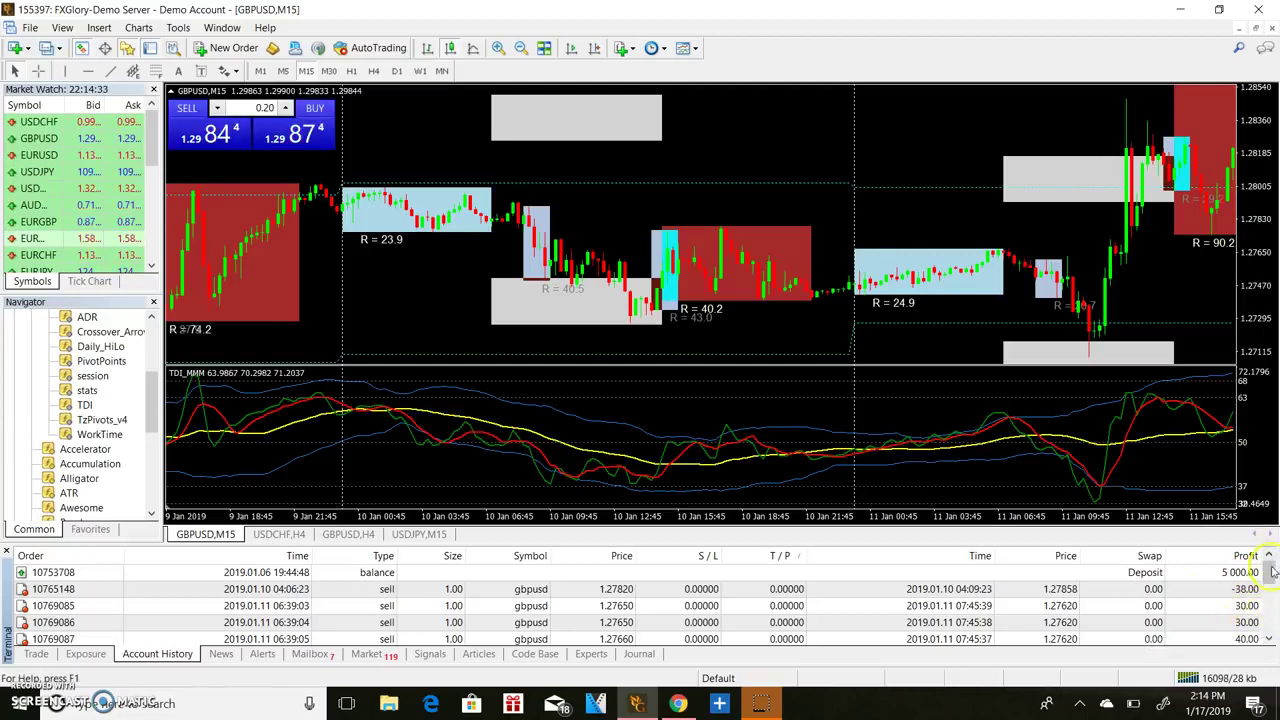
pyautogui.moveTo(1270, 581); pyautogui.dragTo(1272, 556)
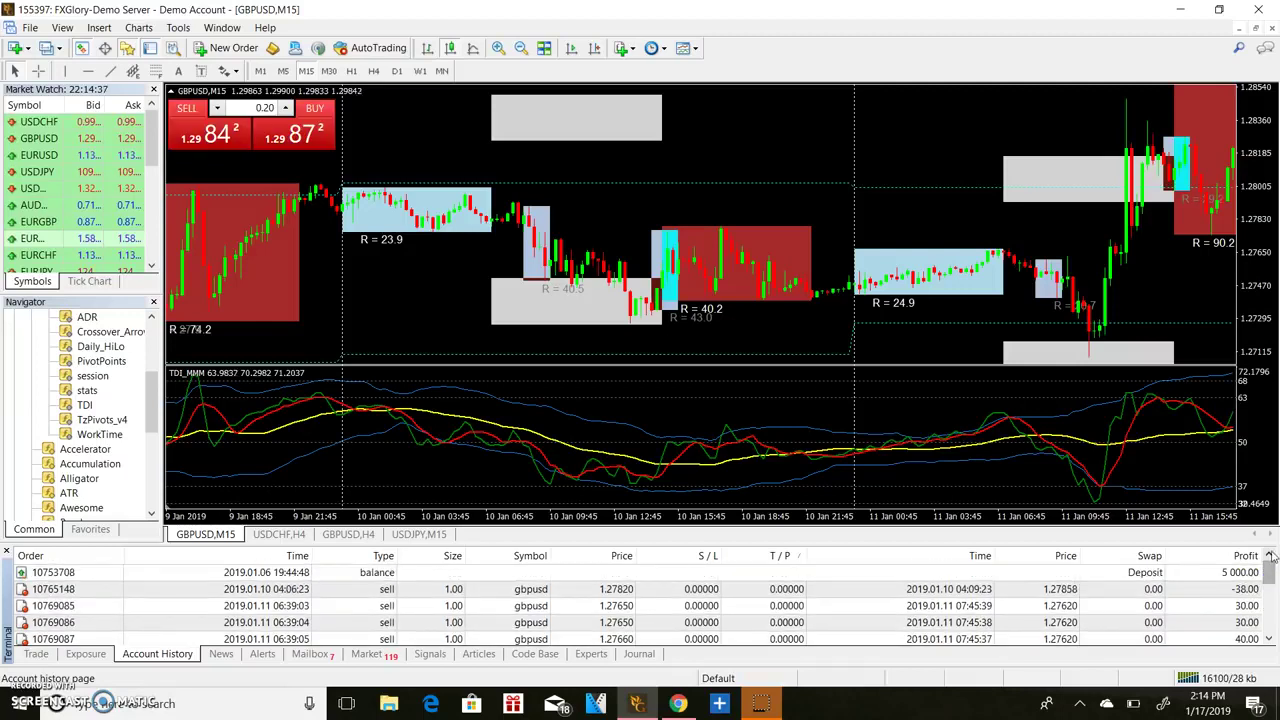
pyautogui.click(1267, 637)
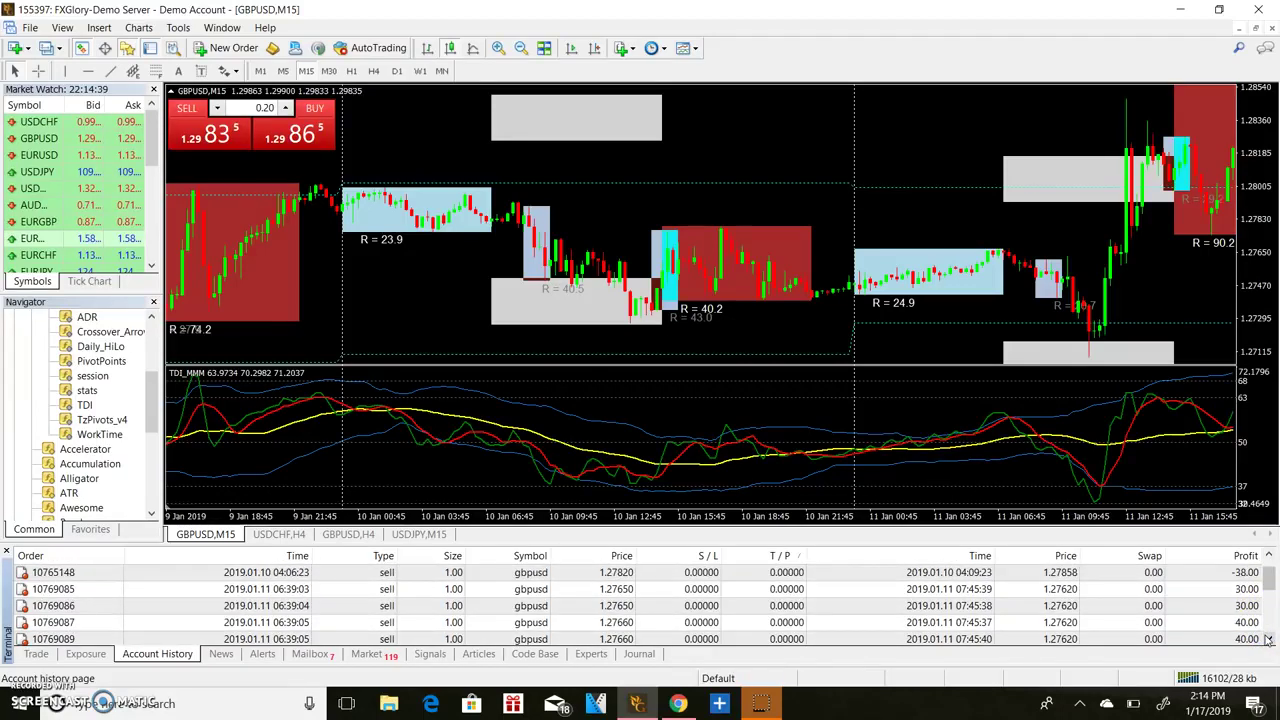
pyautogui.click(1267, 637)
pyautogui.click(1267, 637)
pyautogui.click(1267, 637)
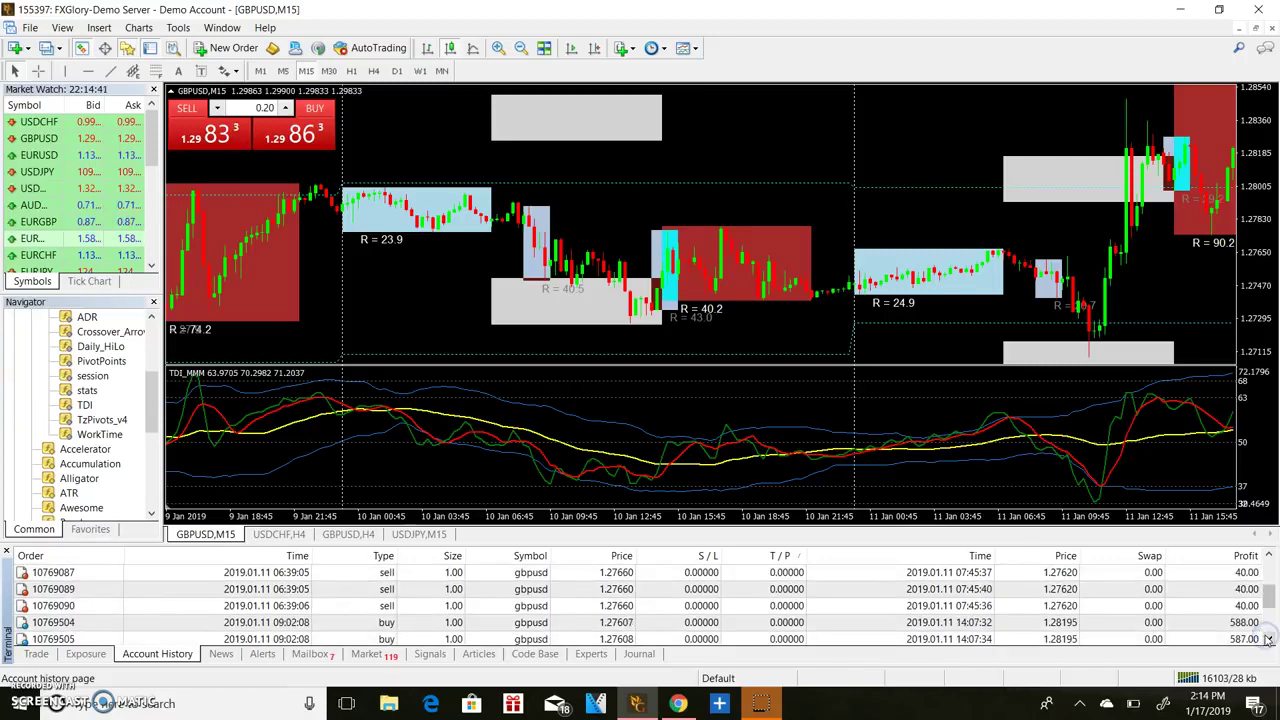
pyautogui.click(1267, 637)
pyautogui.click(1267, 637)
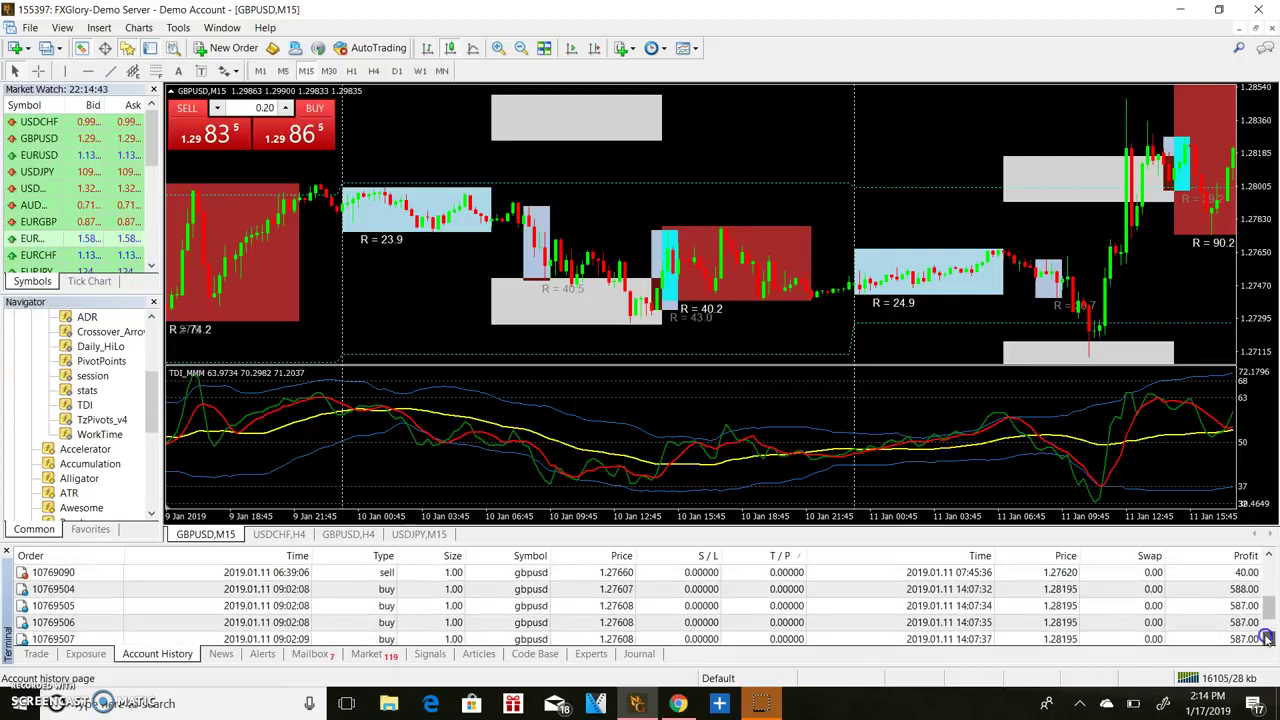
pyautogui.click(1267, 637)
pyautogui.click(1267, 637)
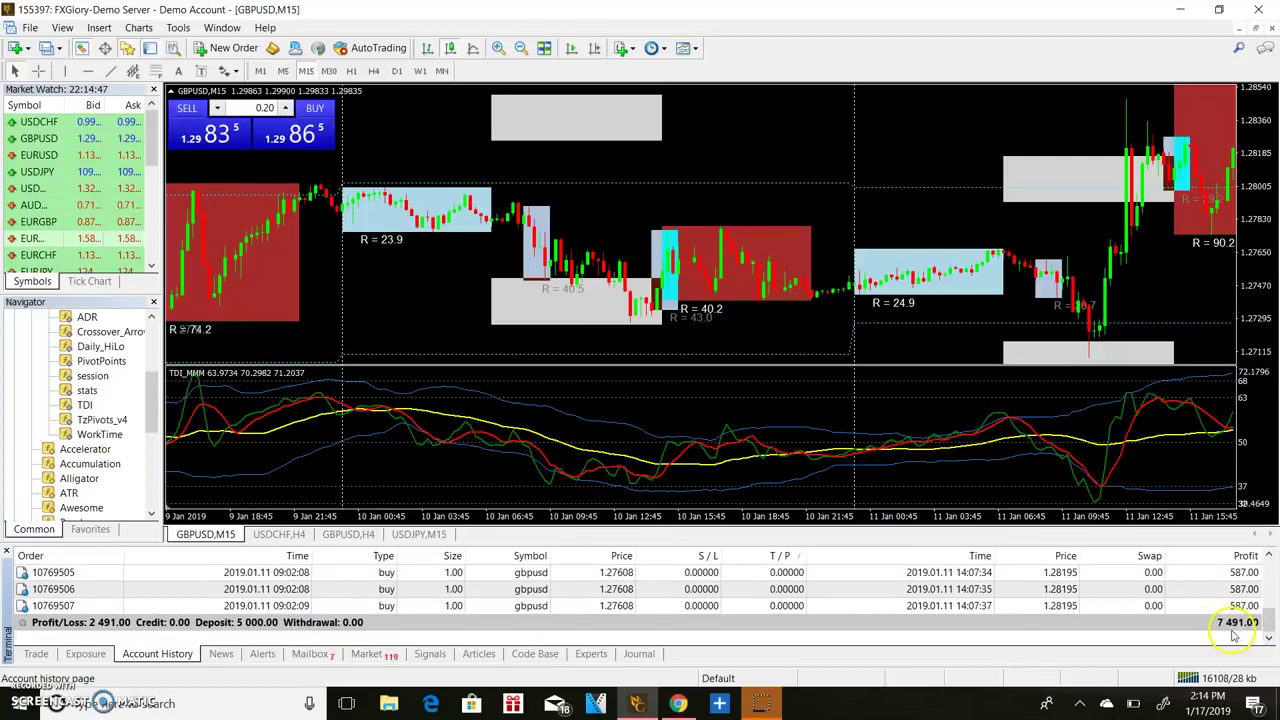
pyautogui.moveTo(750, 440)
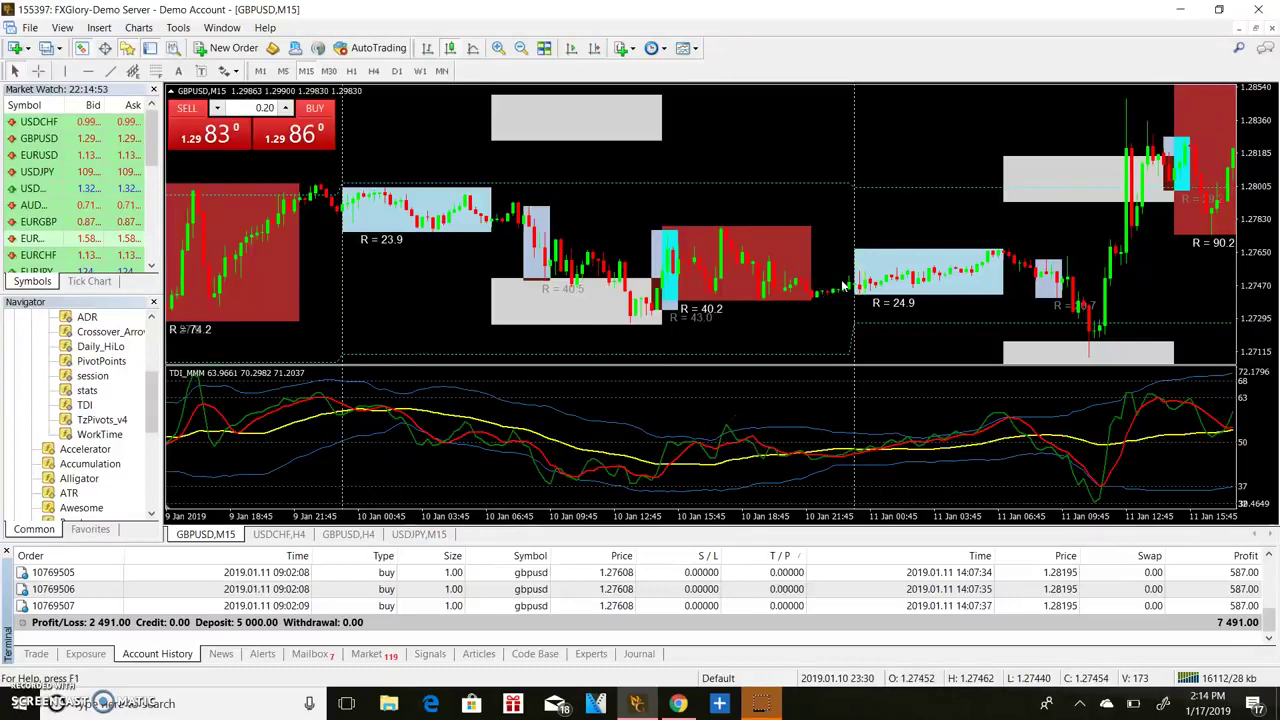
pyautogui.click(97, 612)
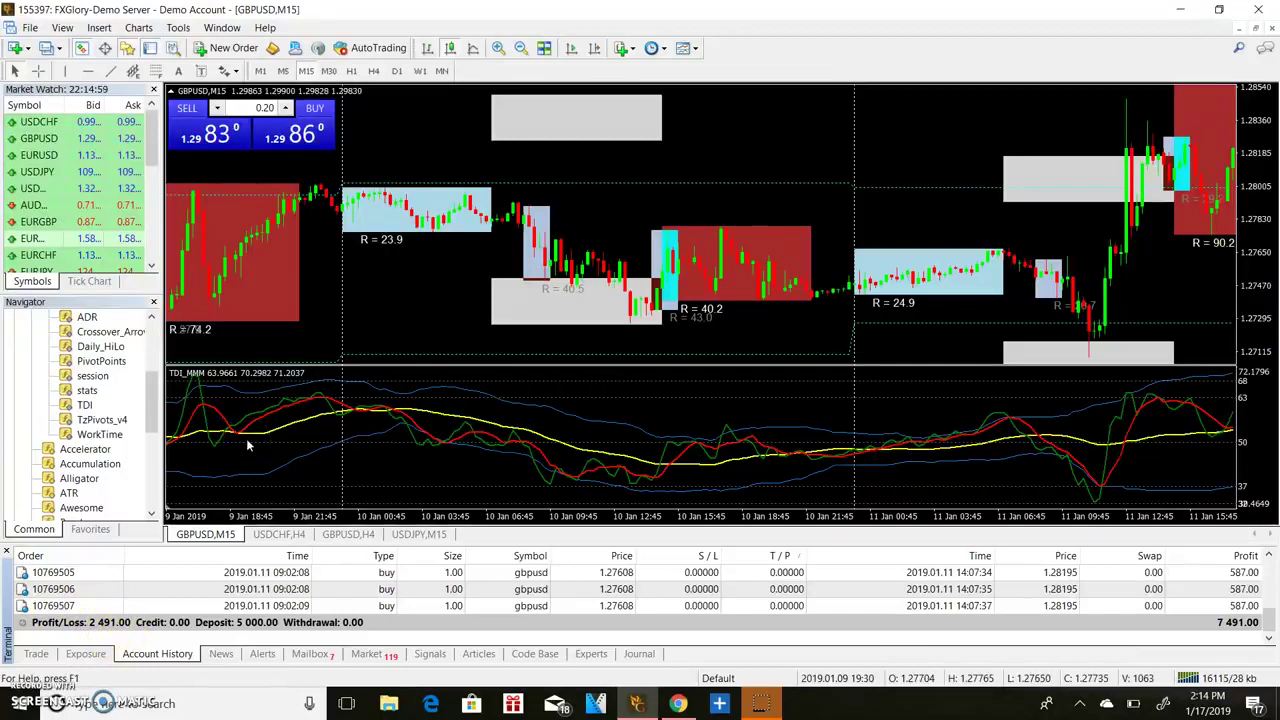
pyautogui.click(37, 665)
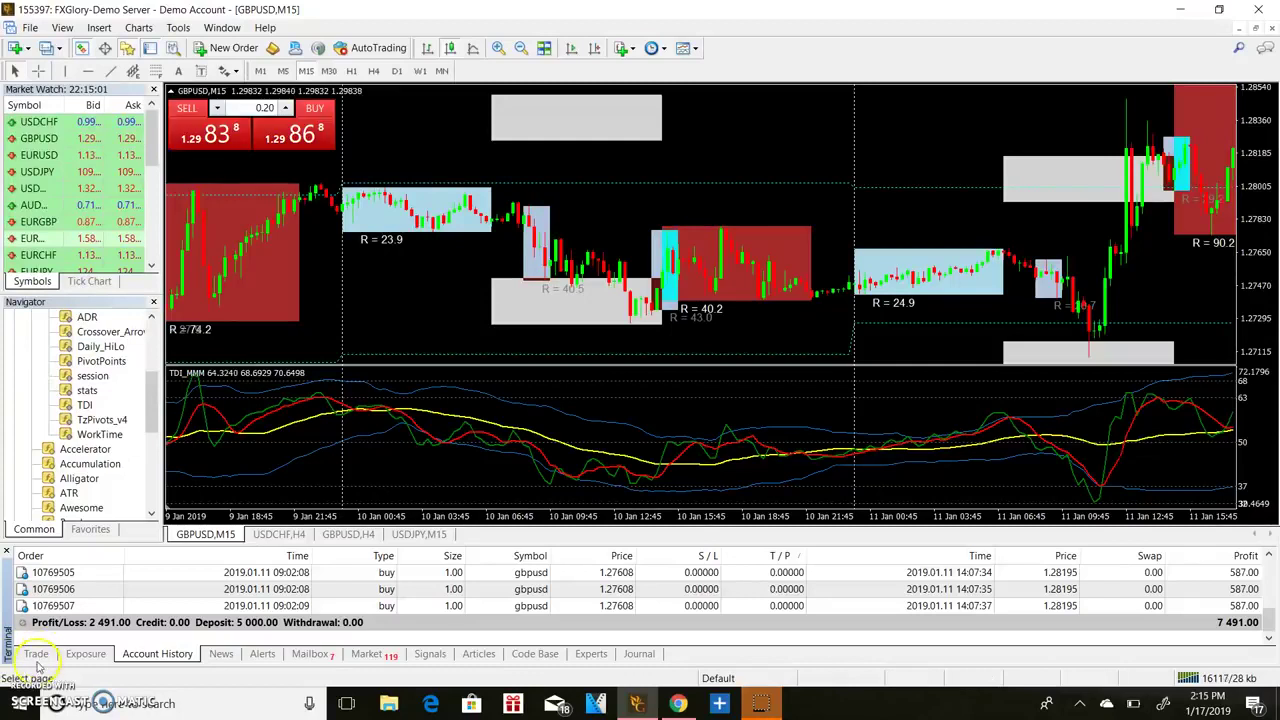